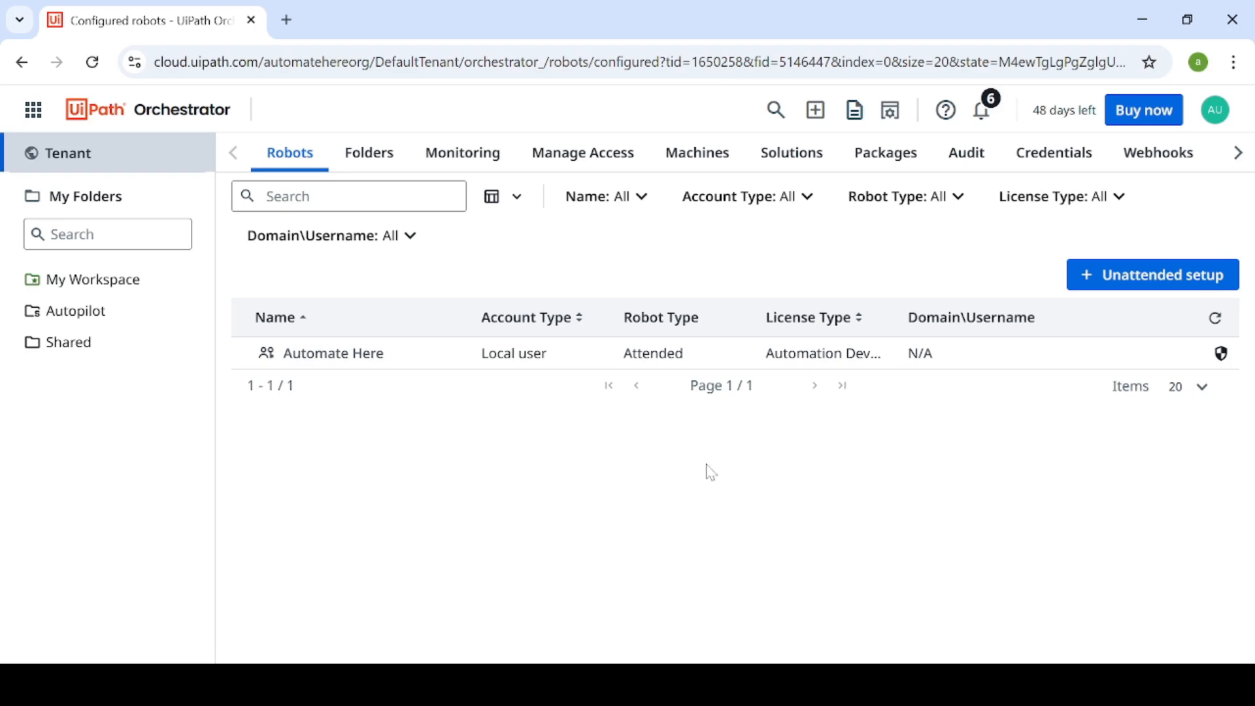
# Open the license page of DefaultTenant in the organization's administration
pyautogui.click(34, 121)
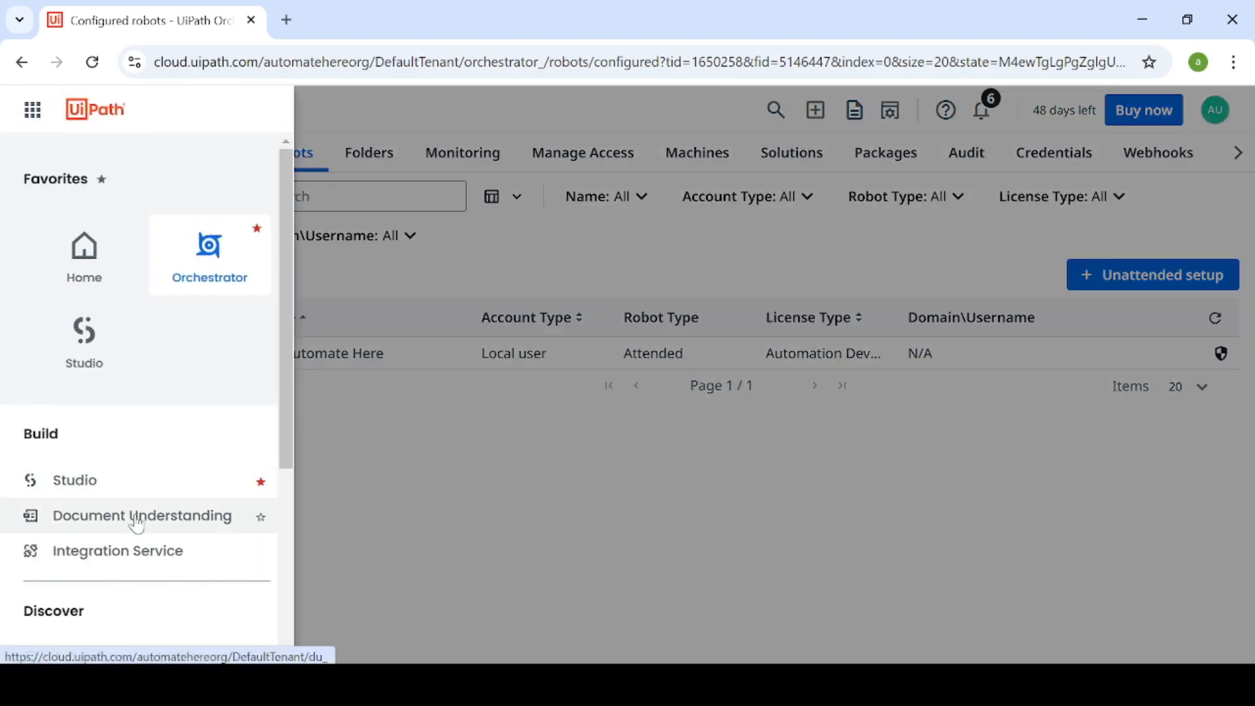
pyautogui.scroll(-1, 135, 521)
pyautogui.scroll(-4, 137, 522)
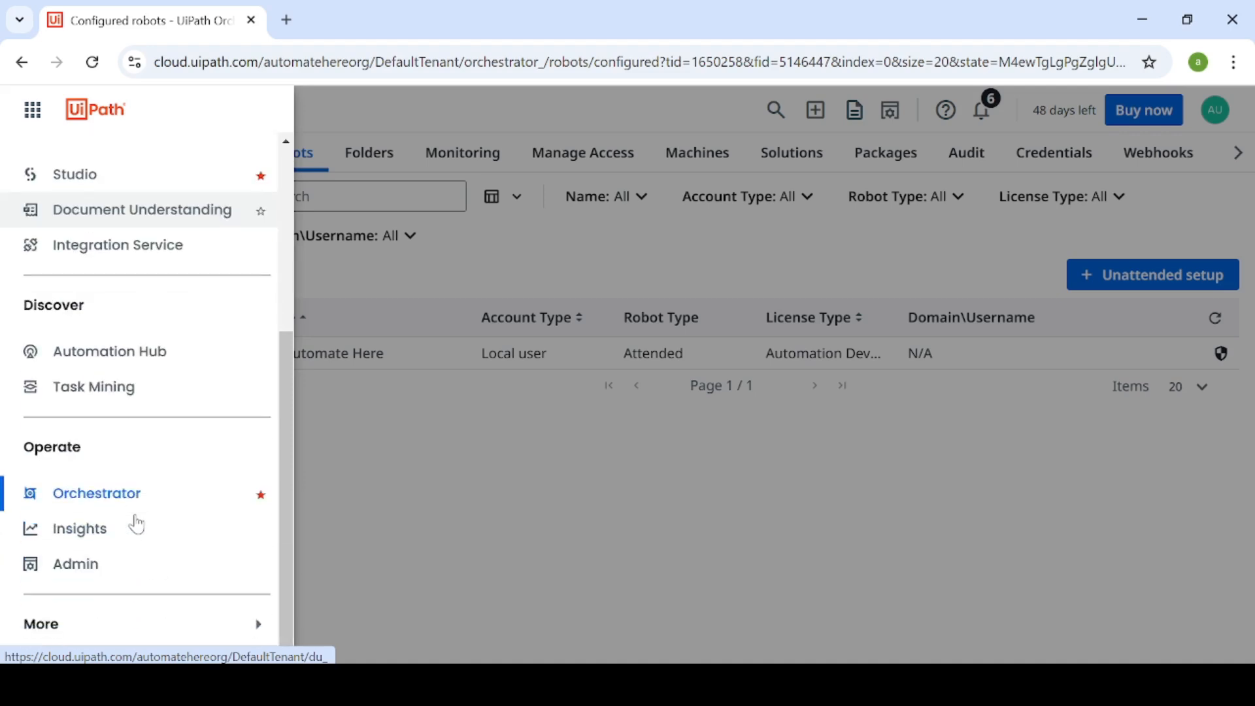
pyautogui.click(76, 565)
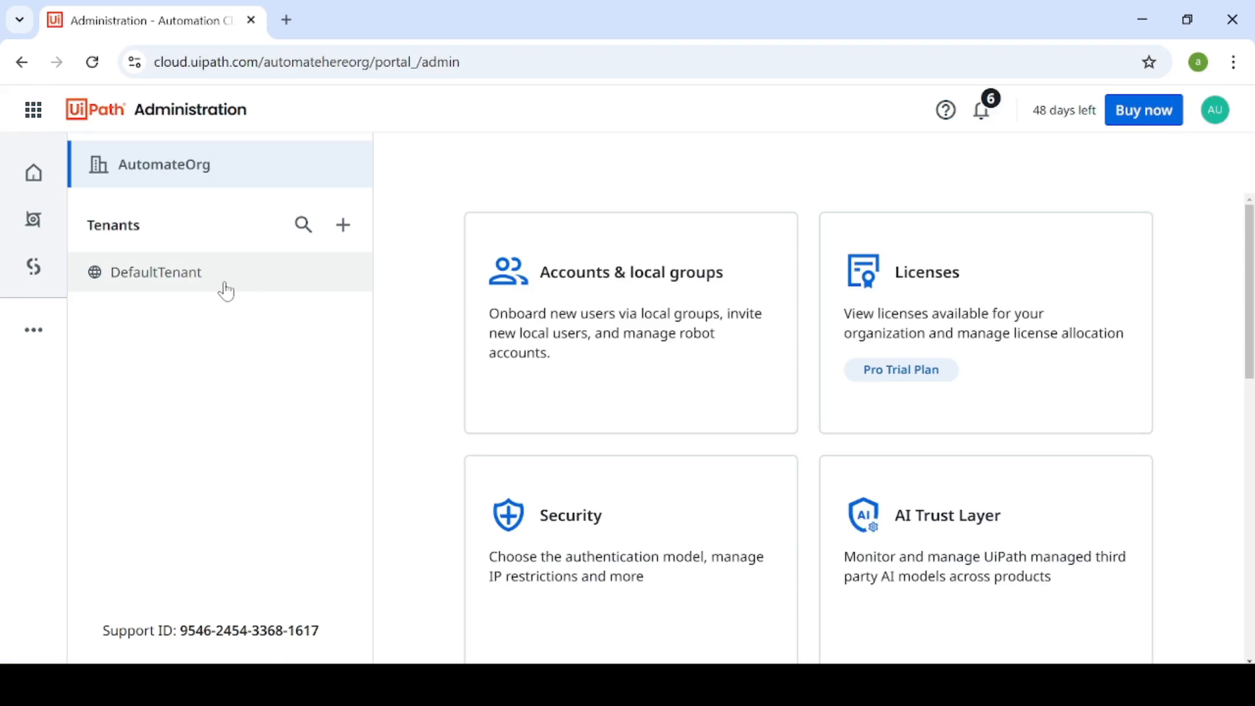
pyautogui.click(217, 290)
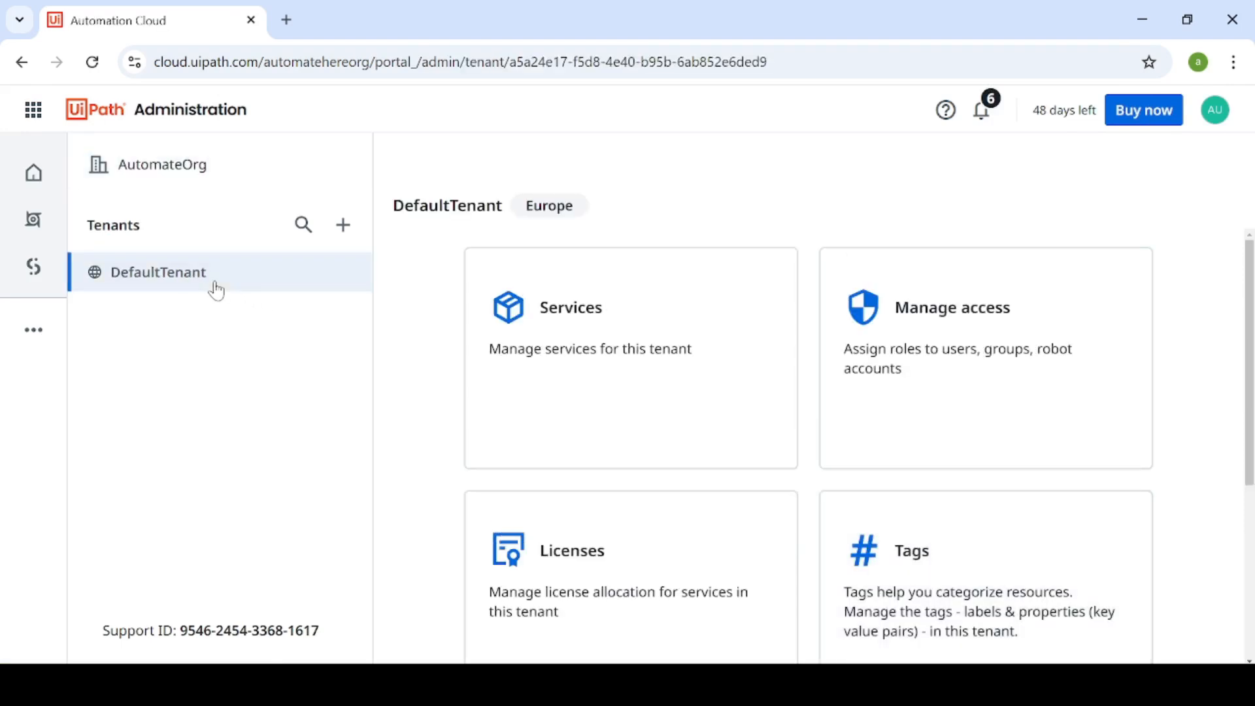
pyautogui.scroll(-2, 646, 445)
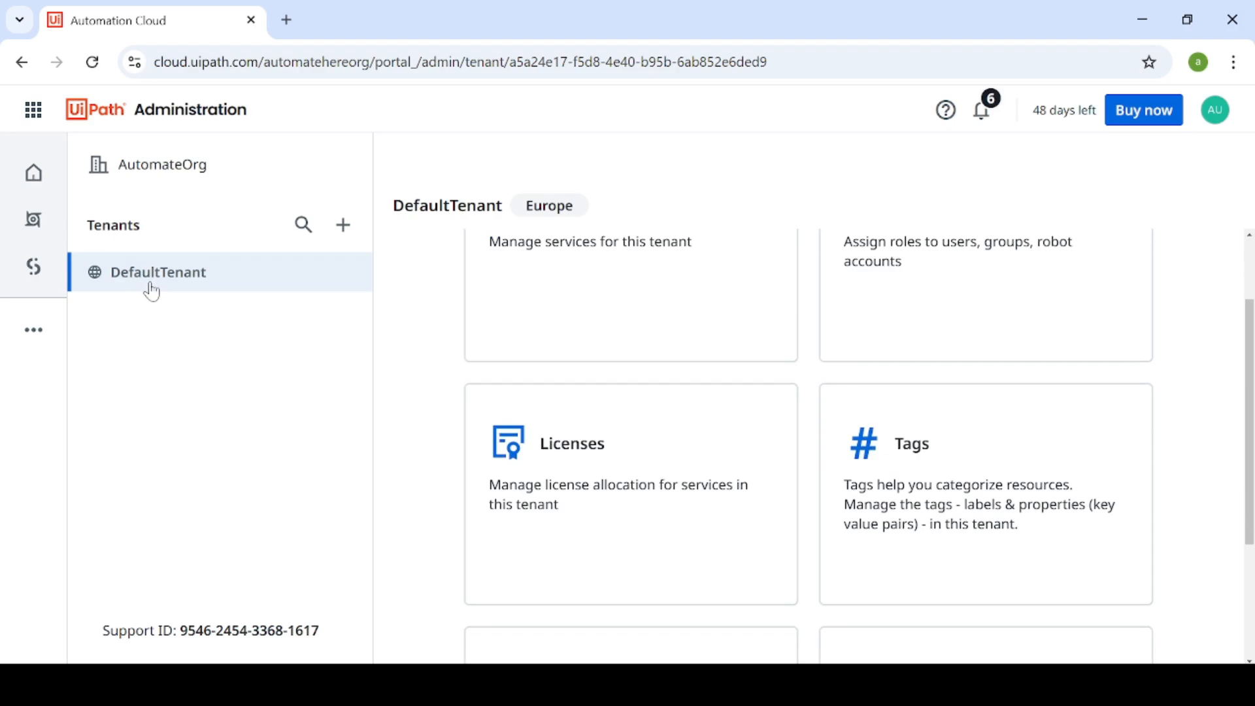
pyautogui.scroll(-2, 543, 435)
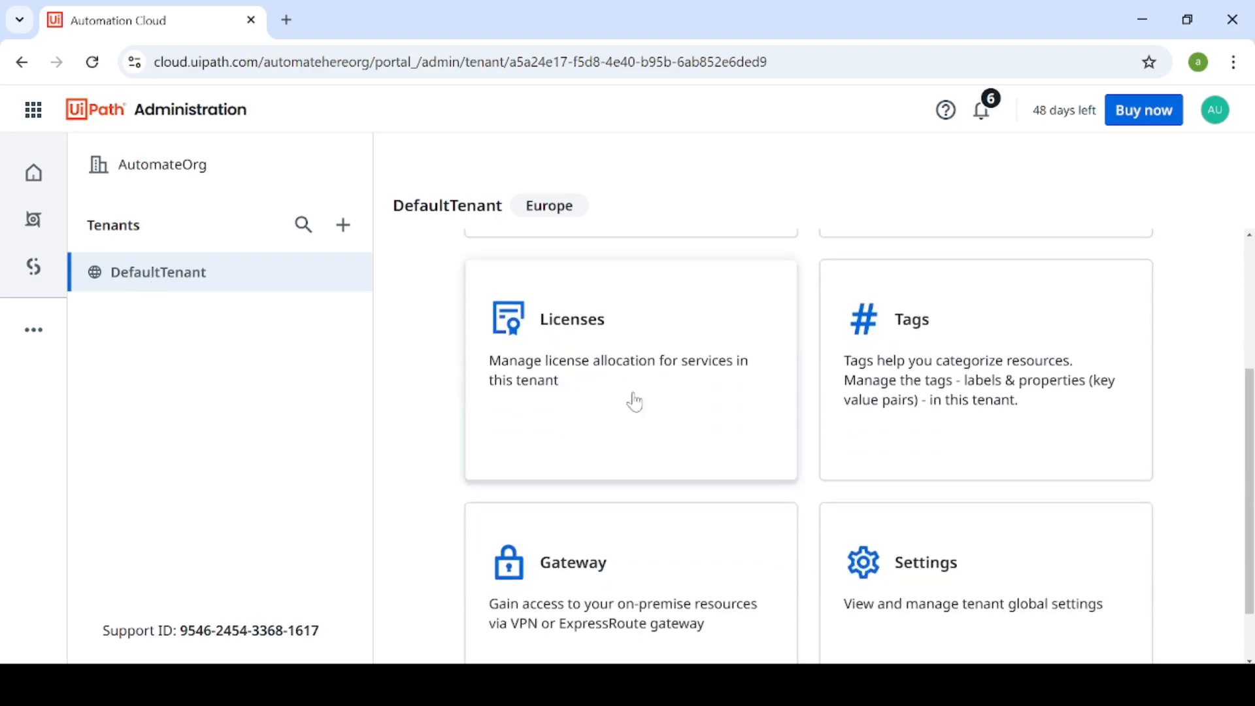
pyautogui.click(704, 355)
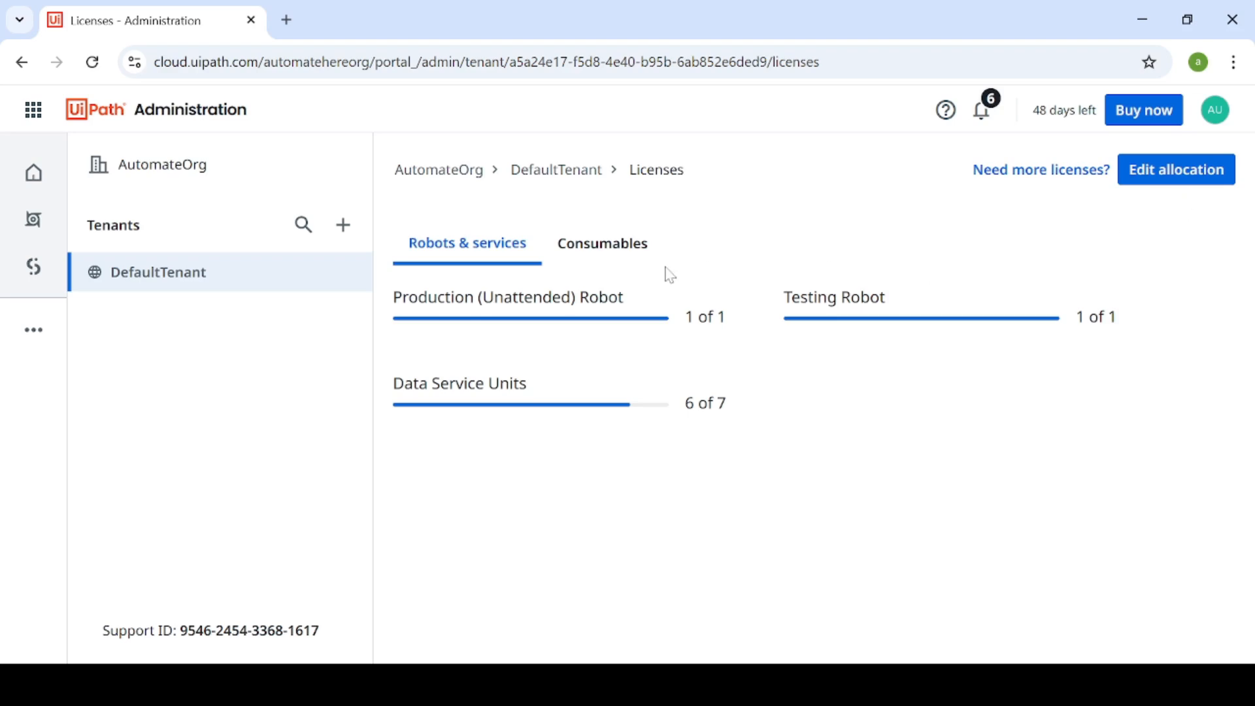
# Review the tenant's Orchestrator and Data Service license allocation without saving, and return to the tenant level in Orchestrator
pyautogui.click(1188, 173)
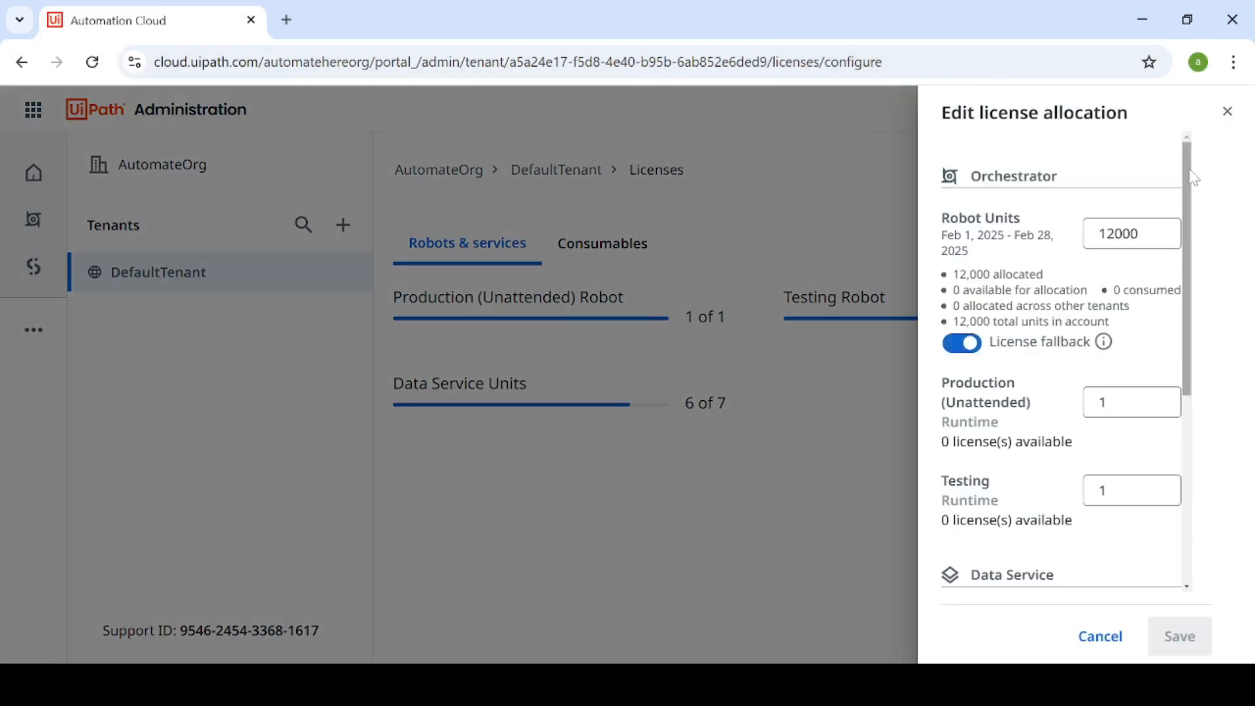
pyautogui.scroll(-1, 1103, 346)
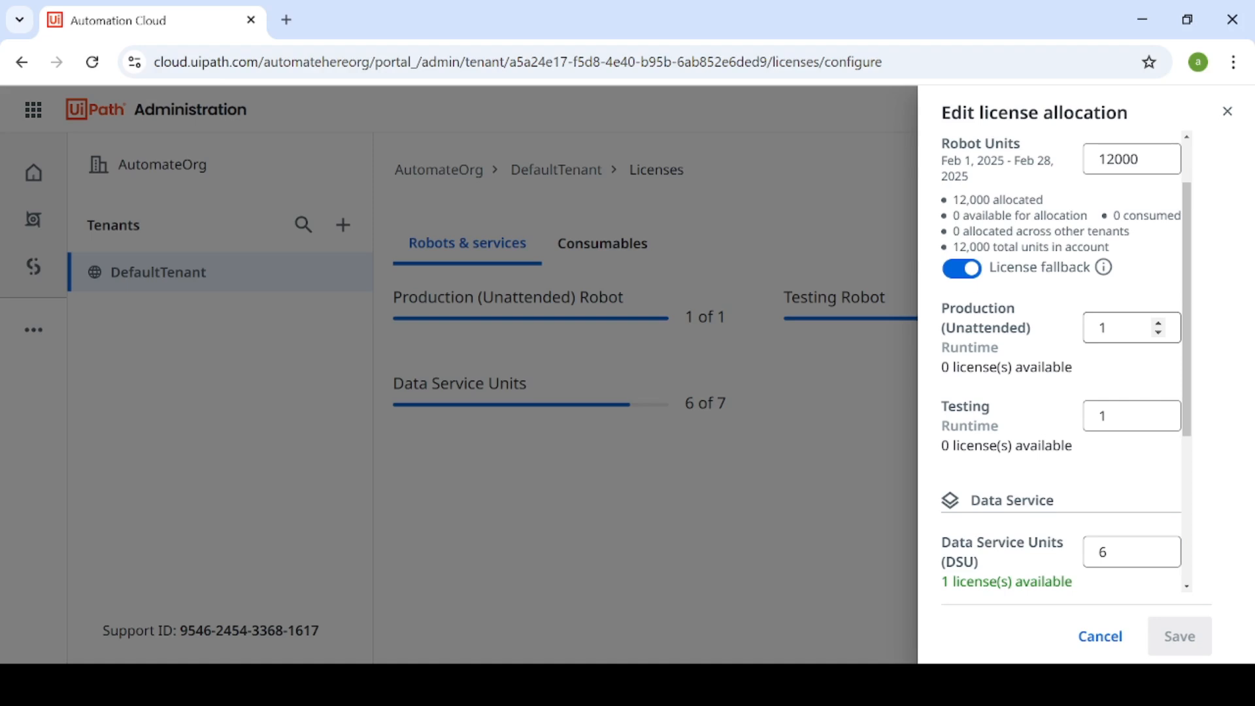
pyautogui.click(1101, 636)
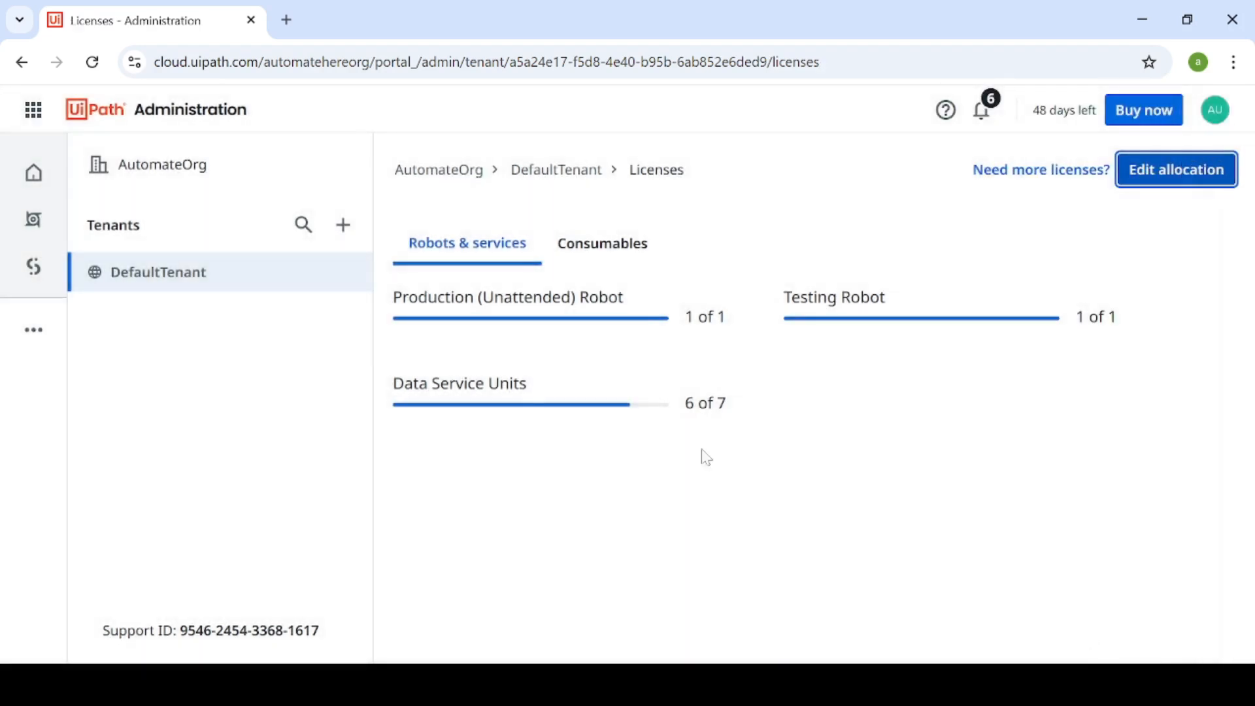
pyautogui.click(31, 229)
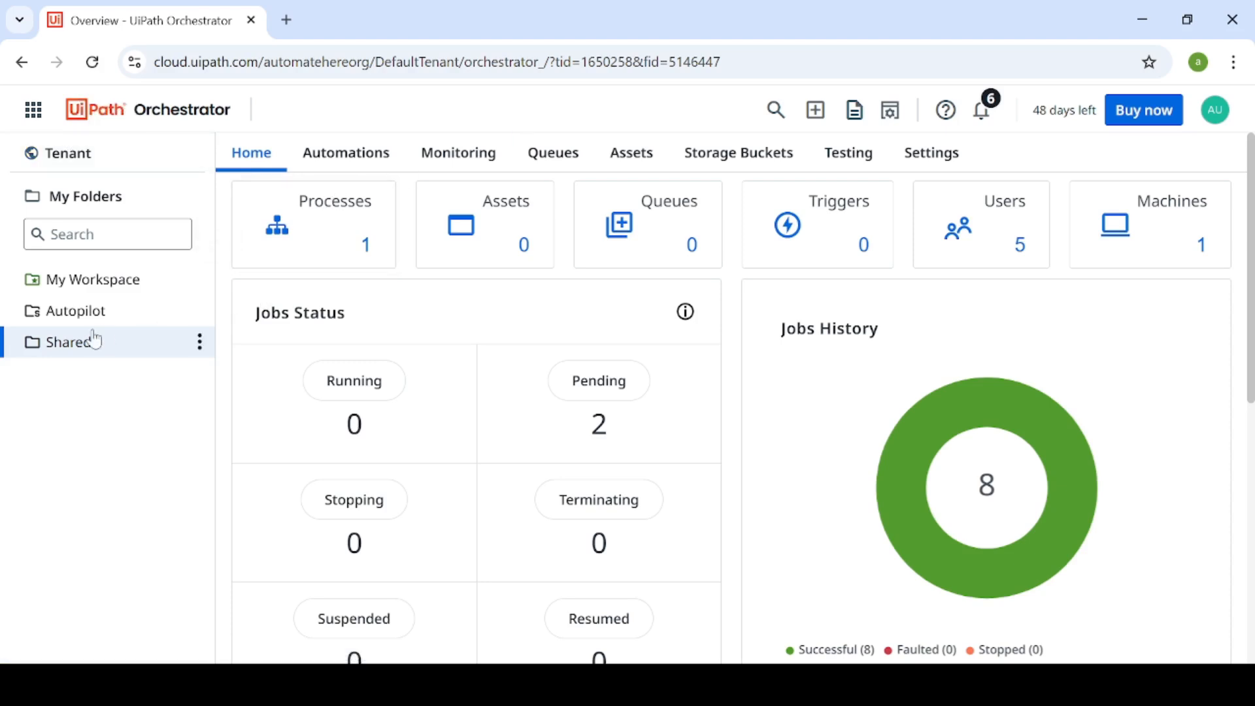
pyautogui.click(81, 168)
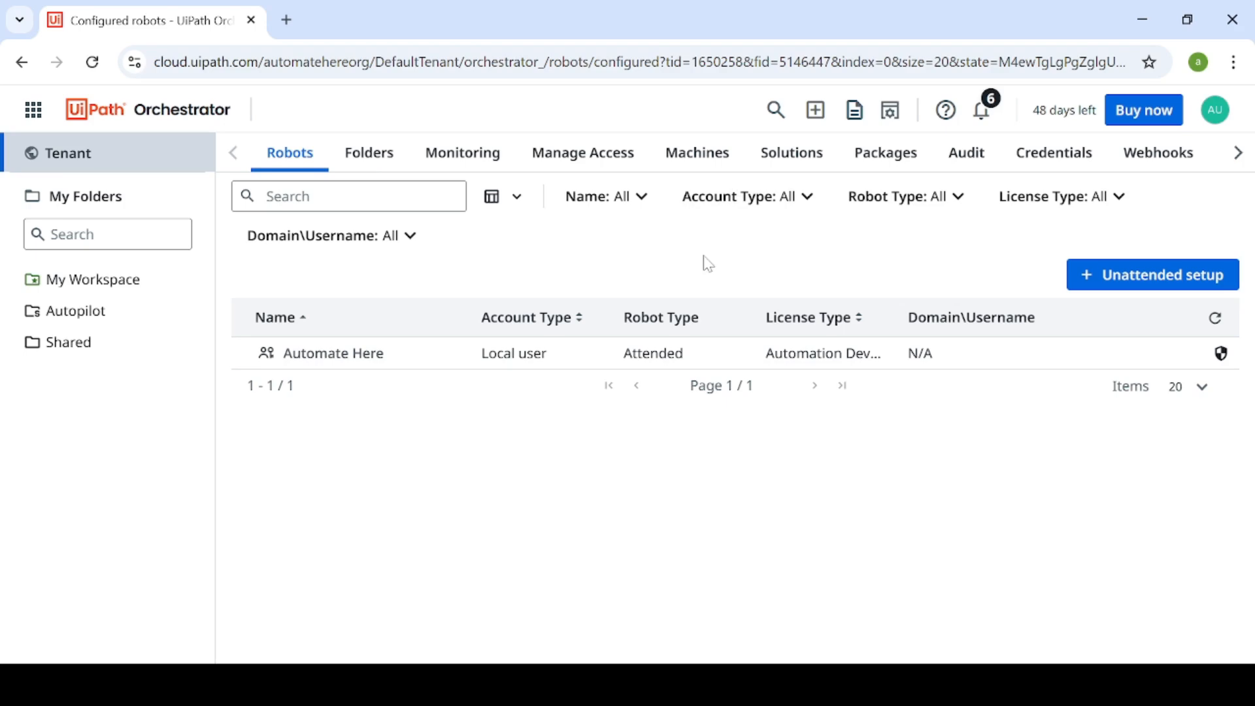
# Open the organization's robot accounts under Accounts & local groups in the administration
pyautogui.click(34, 110)
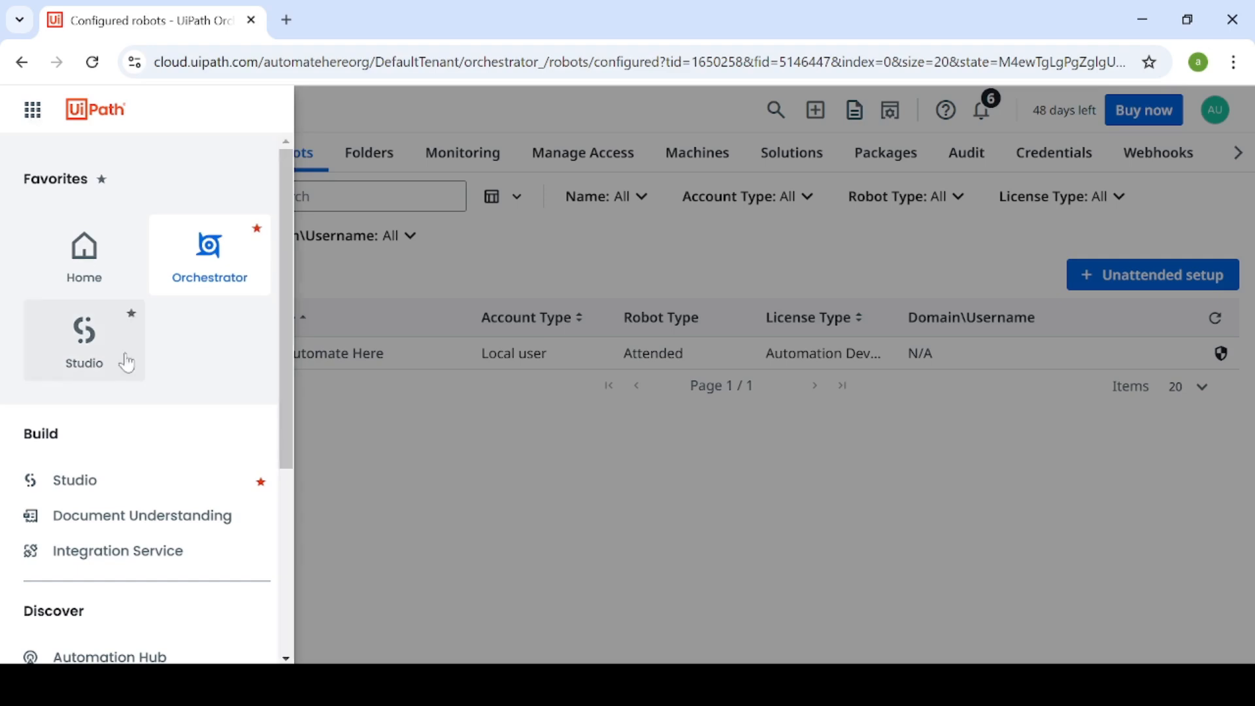
pyautogui.scroll(-4, 124, 363)
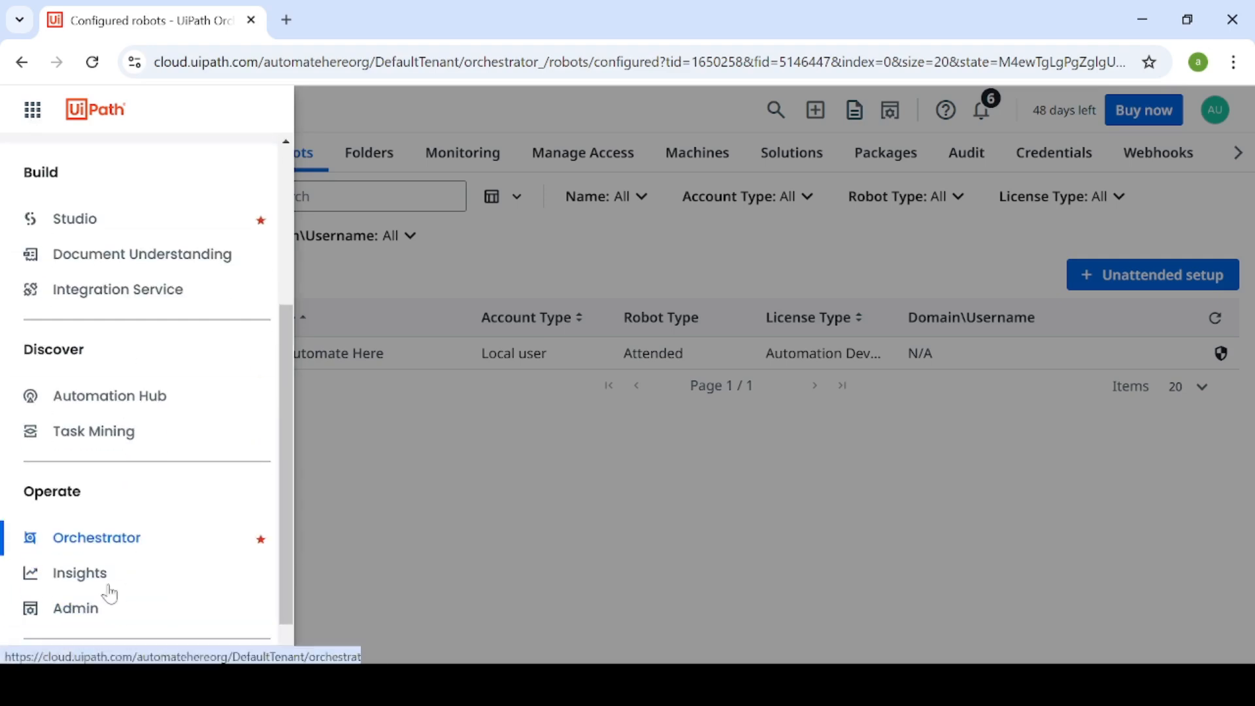
pyautogui.click(89, 618)
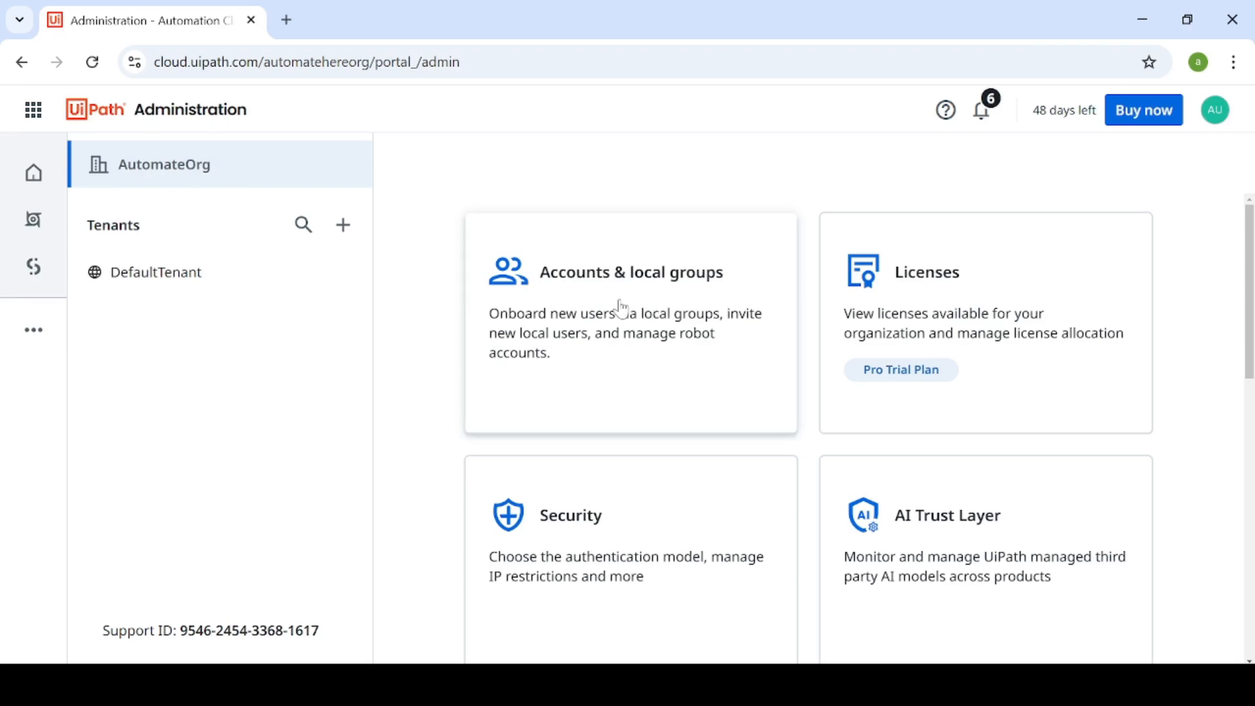
pyautogui.click(660, 305)
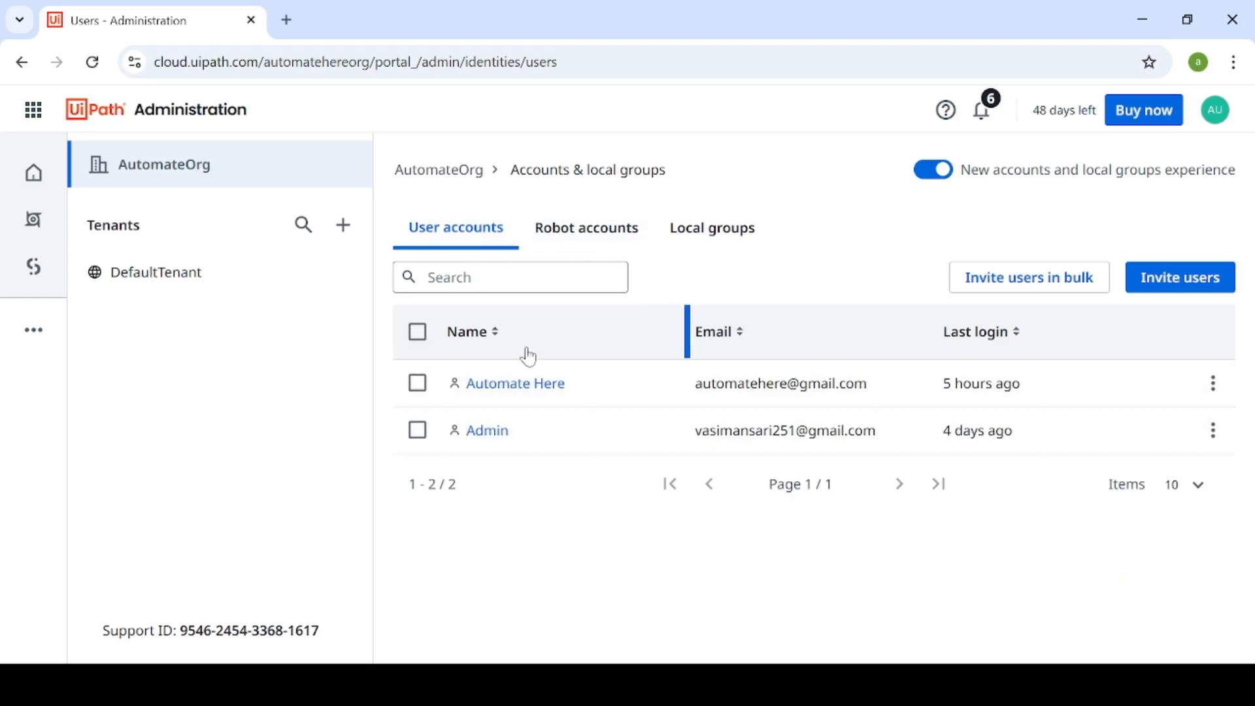
pyautogui.click(586, 237)
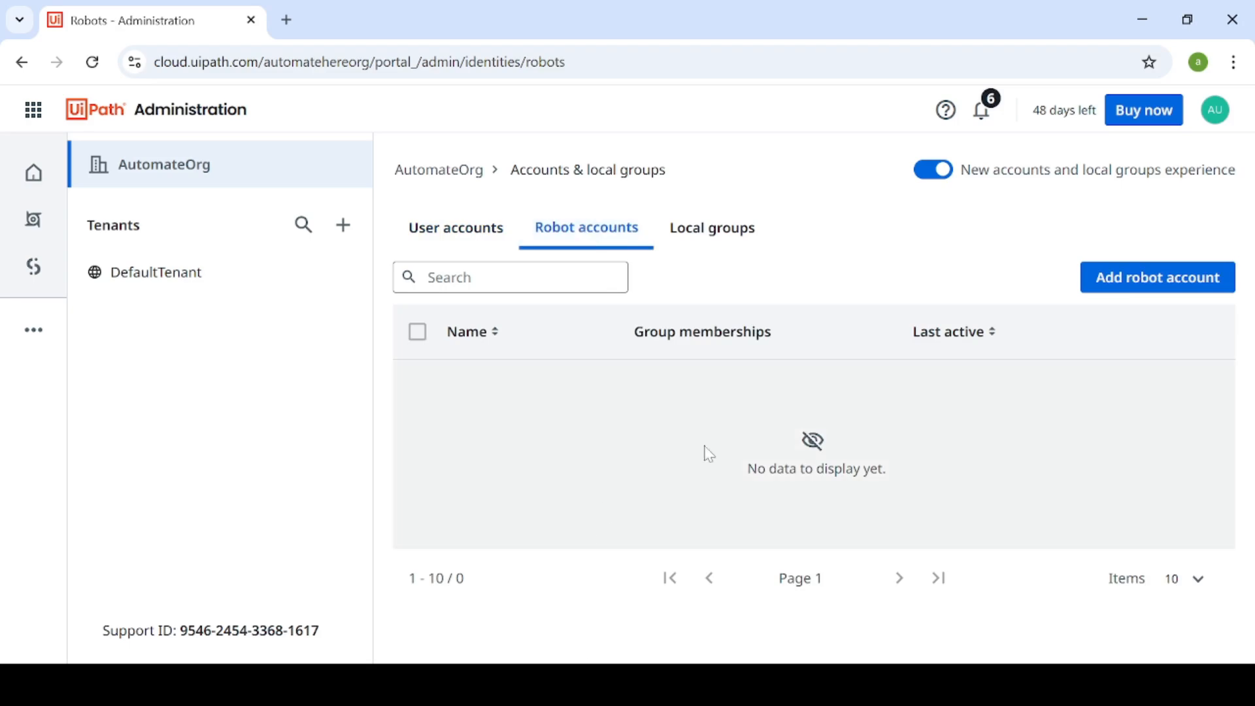
# Add a robot account named Robot1, keeping only the default Everyone group membership
pyautogui.click(1119, 280)
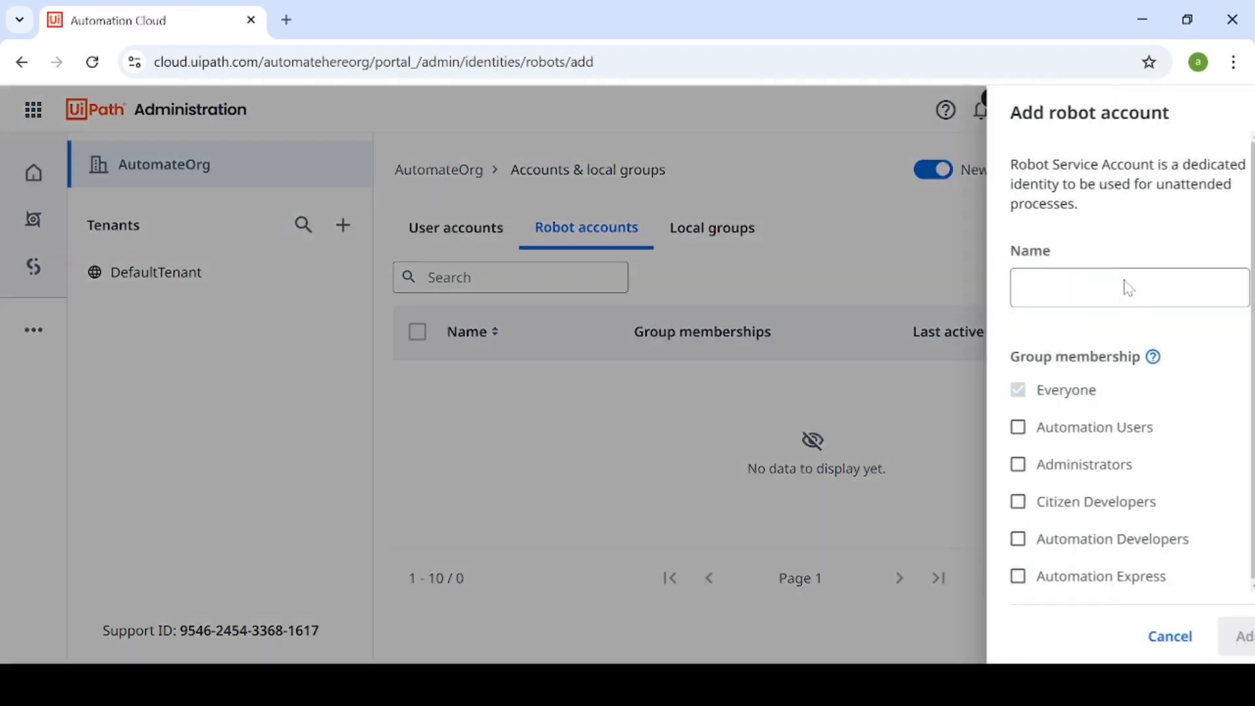
pyautogui.click(1061, 287)
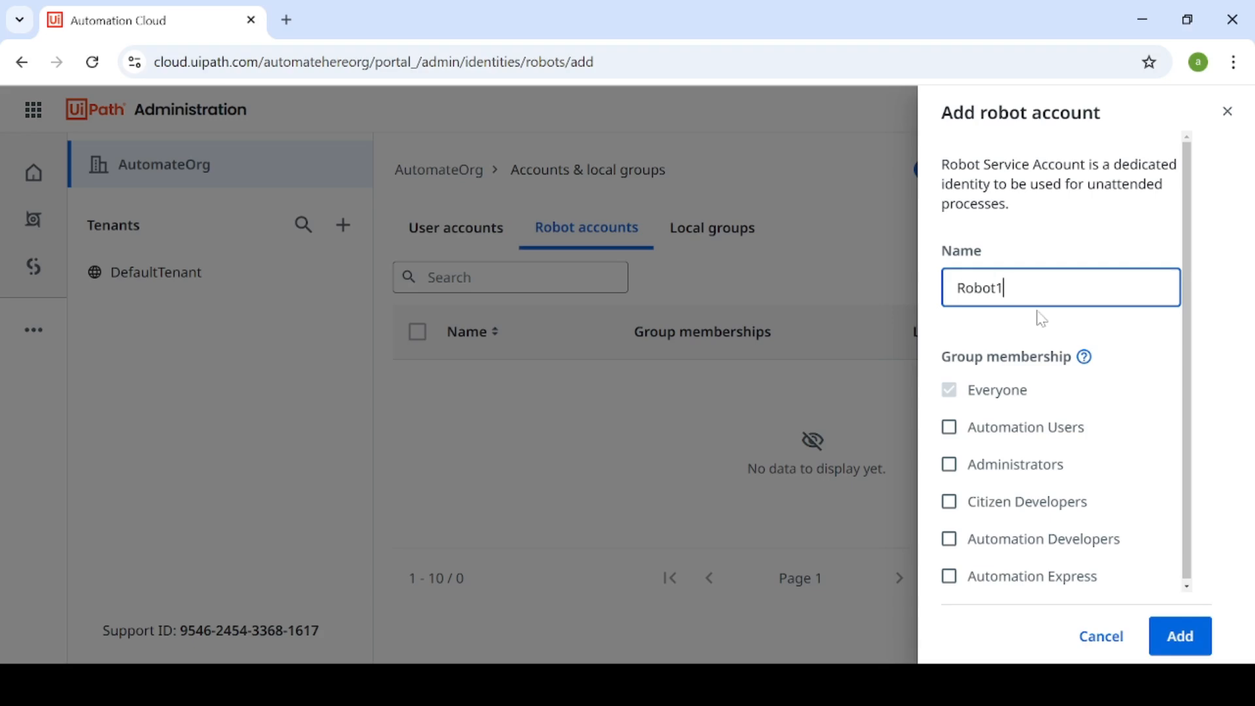
pyautogui.click(1181, 639)
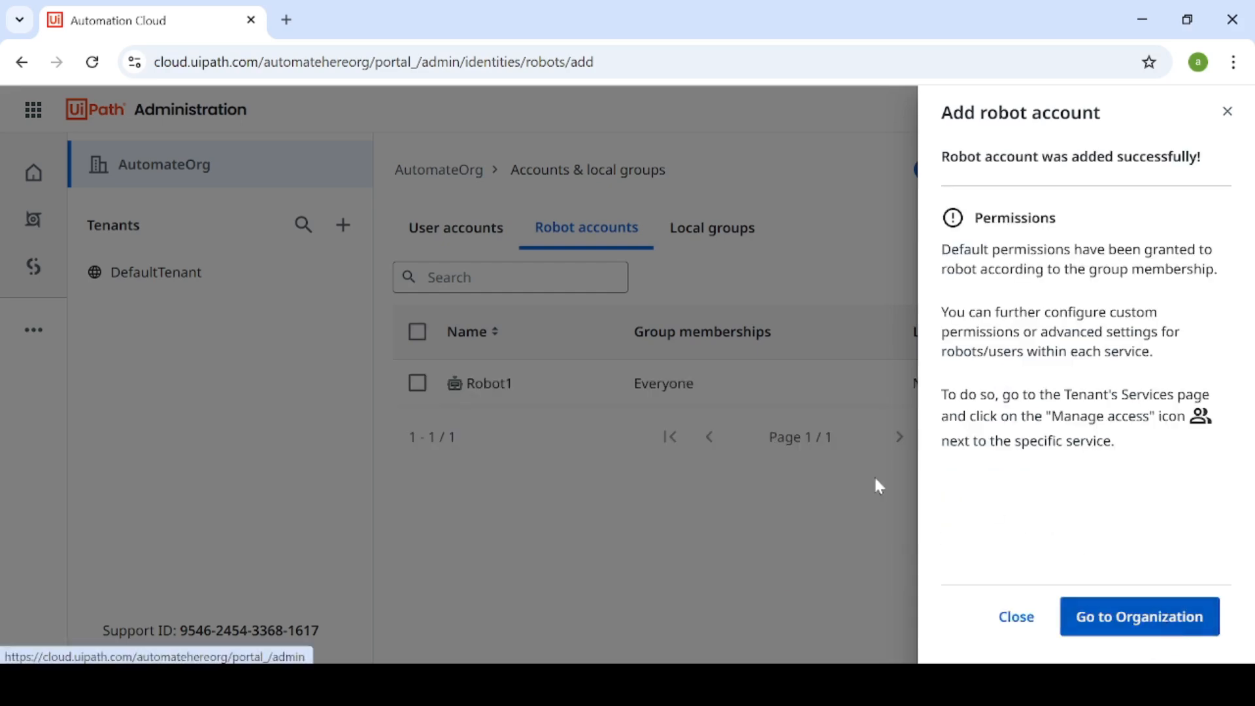
pyautogui.click(1017, 617)
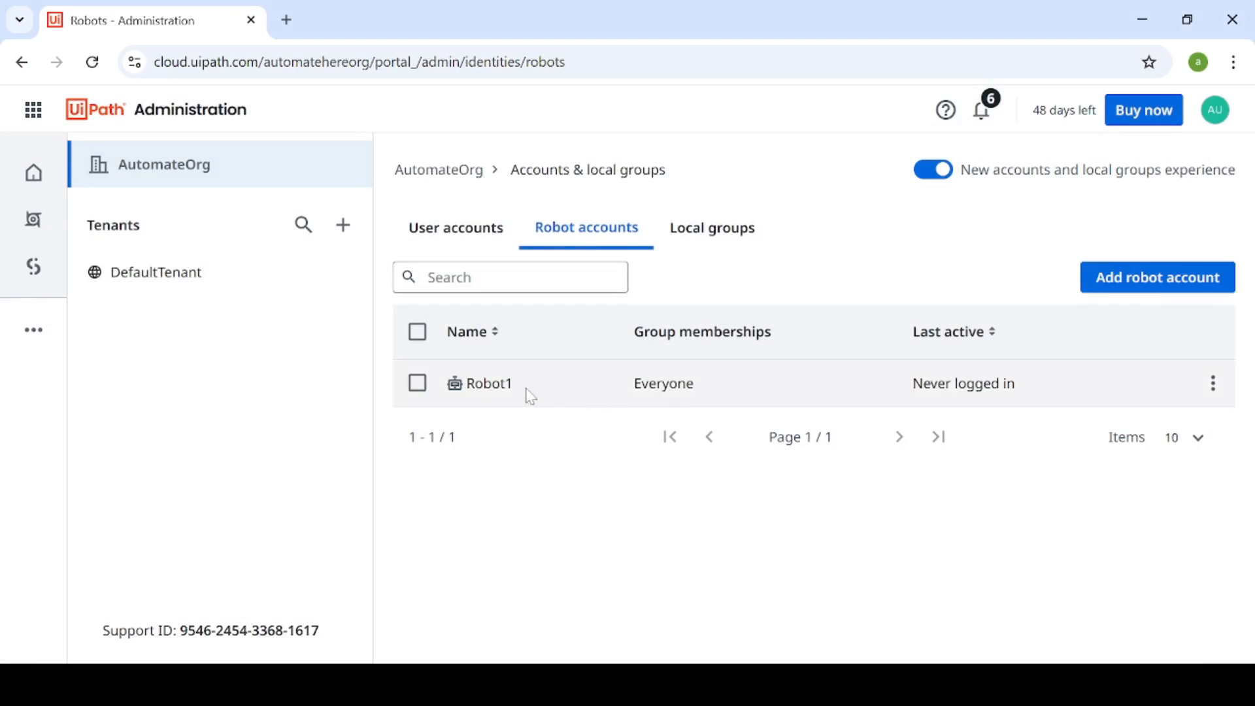
# Switch to Orchestrator and open the tenant's access rules for robot accounts
pyautogui.click(34, 226)
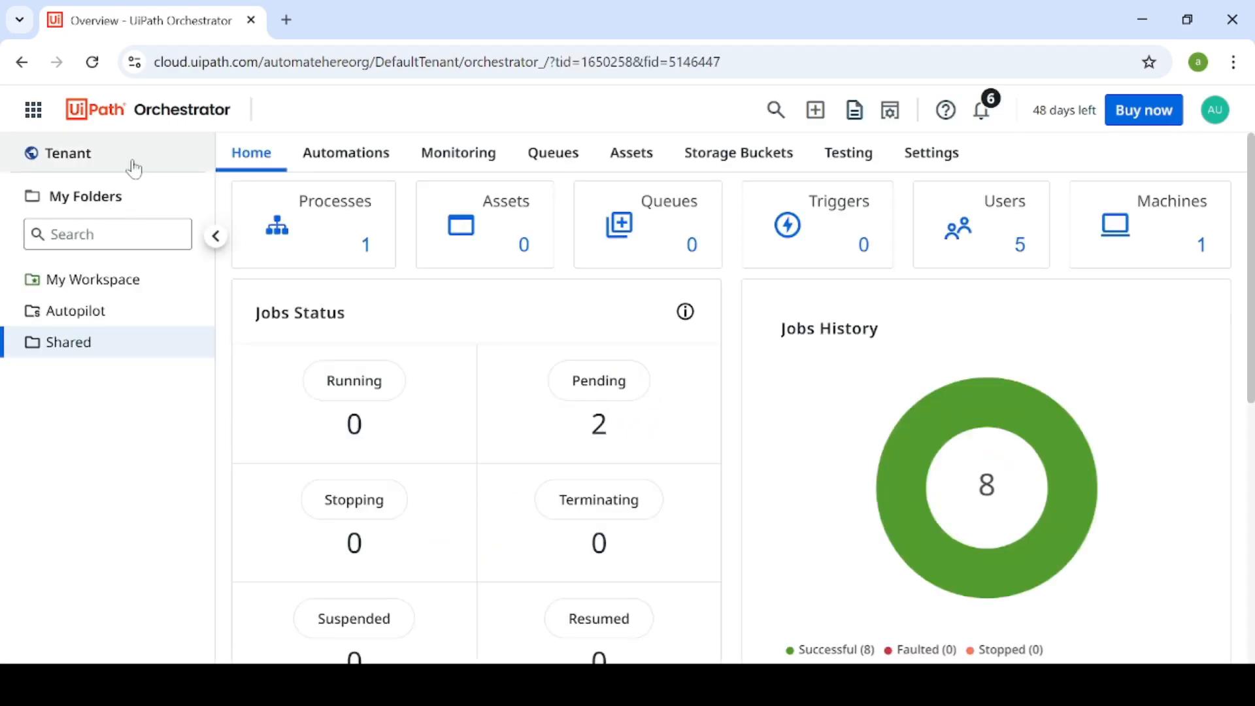
pyautogui.click(81, 159)
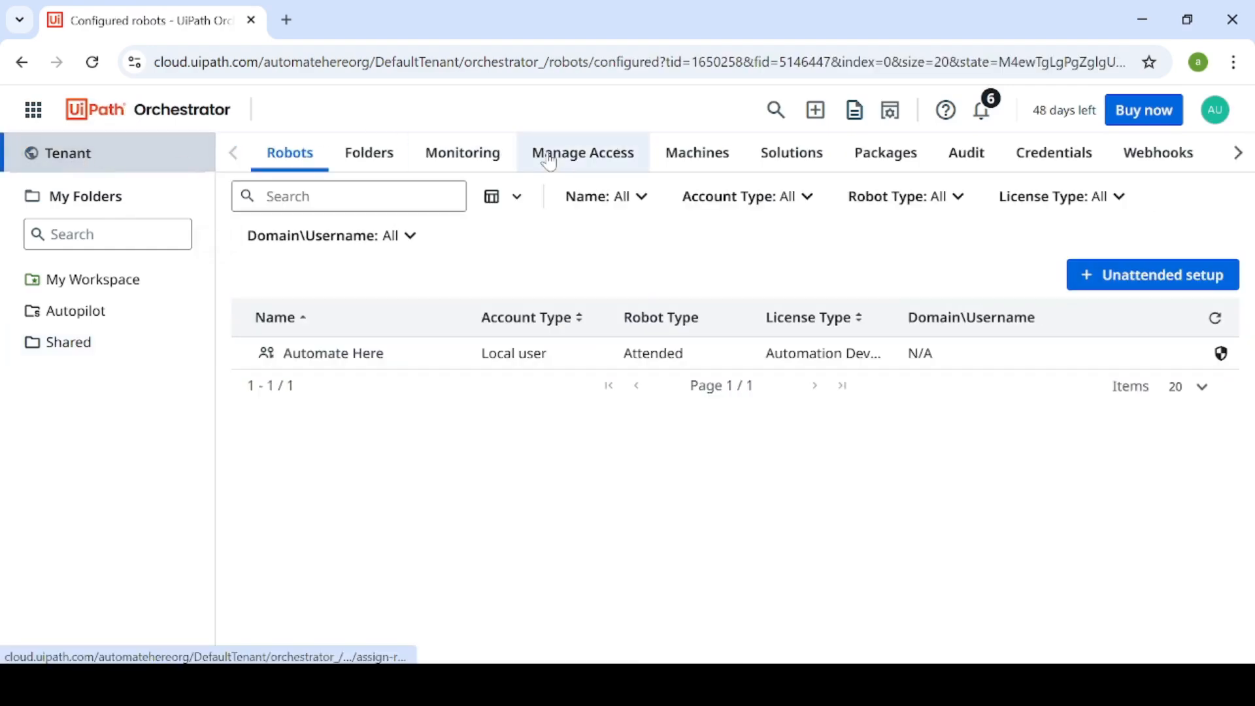
pyautogui.click(611, 163)
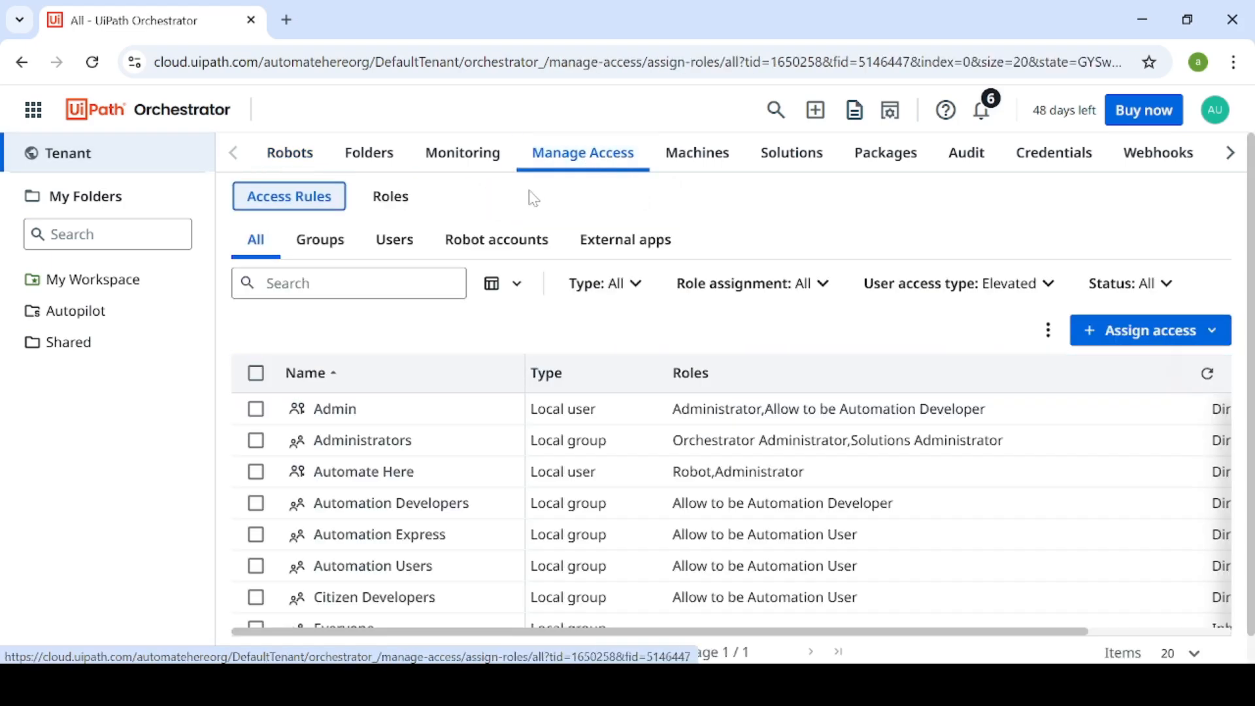
pyautogui.scroll(-1, 427, 476)
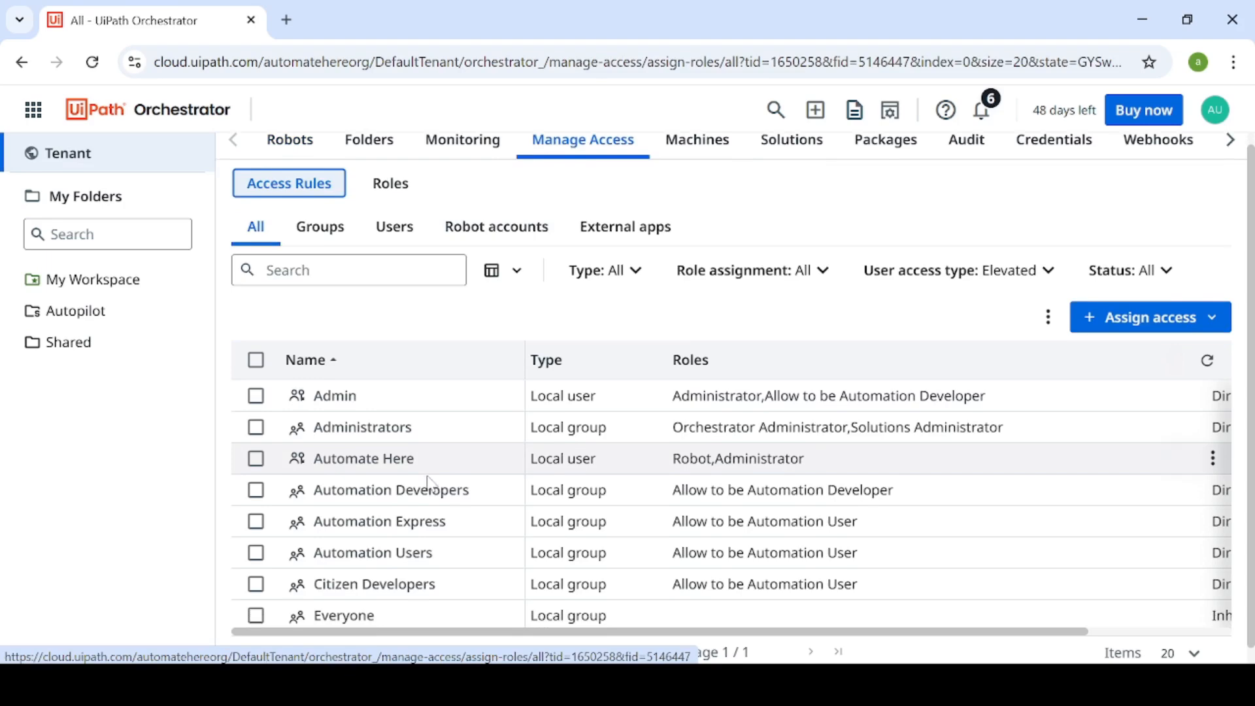
pyautogui.scroll(1, 429, 479)
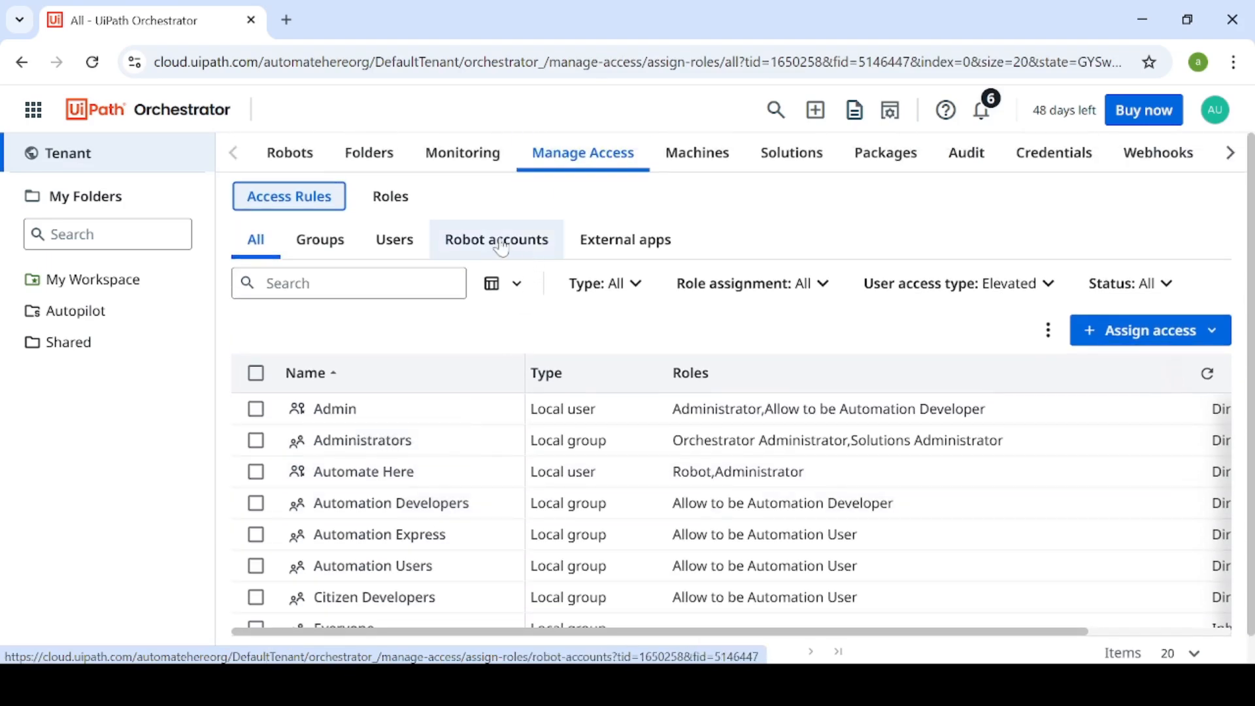
pyautogui.click(500, 247)
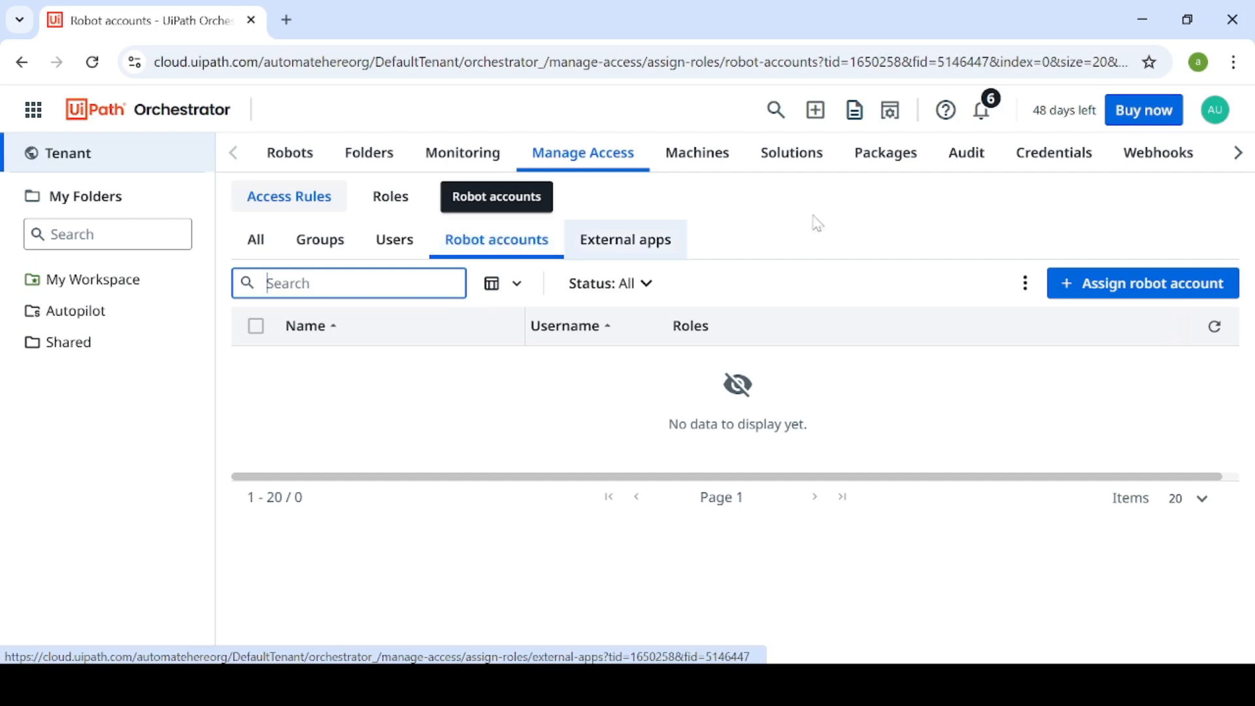
# Start a new robot account access assignment and choose Robot1 as the account
pyautogui.click(1129, 289)
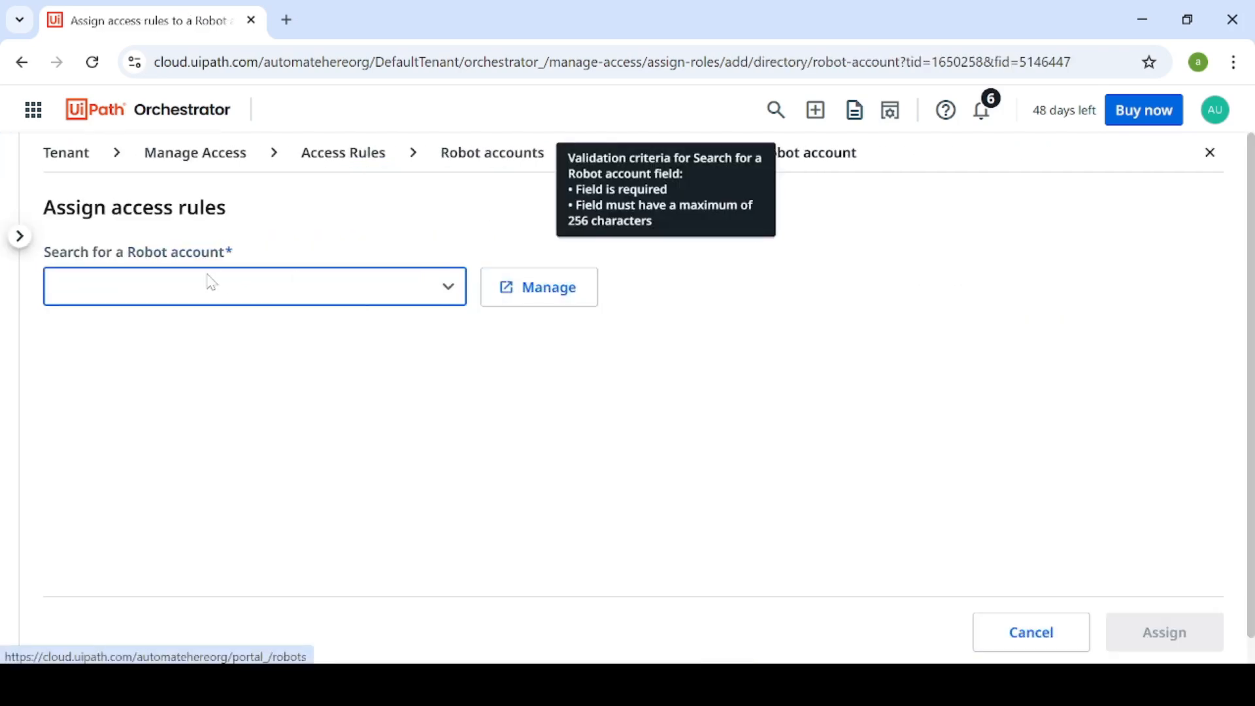
pyautogui.click(115, 295)
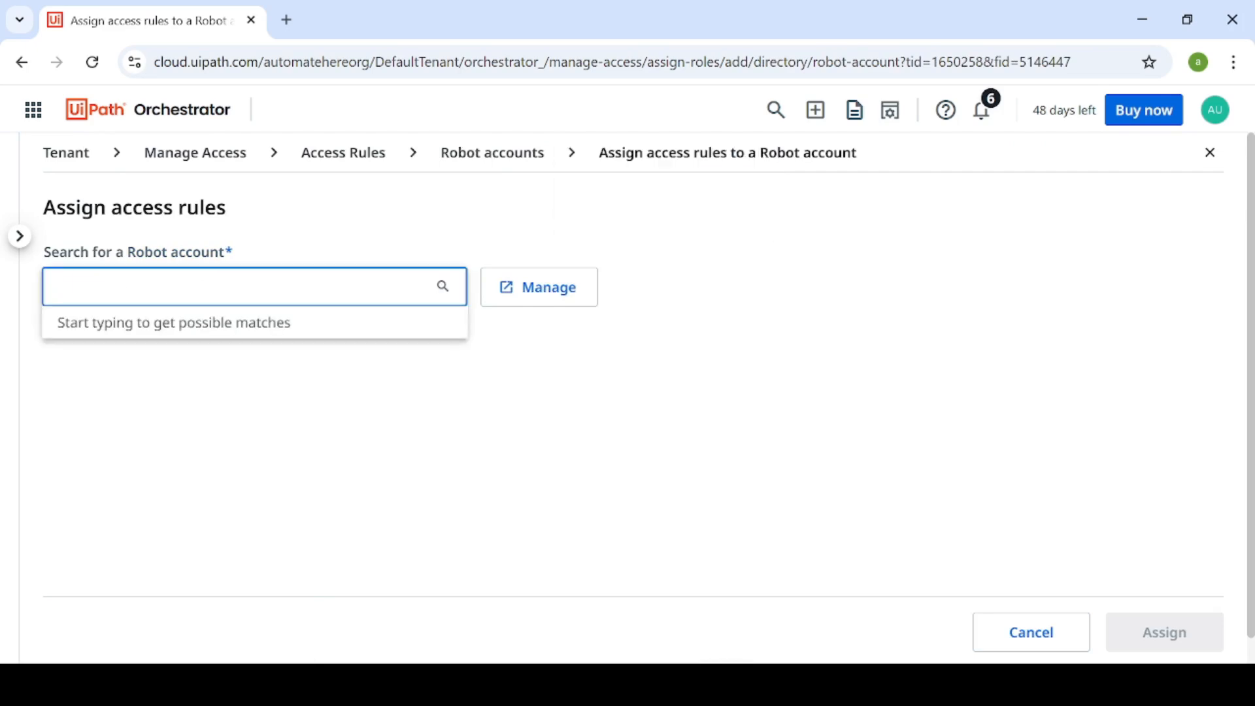
pyautogui.write('rob')
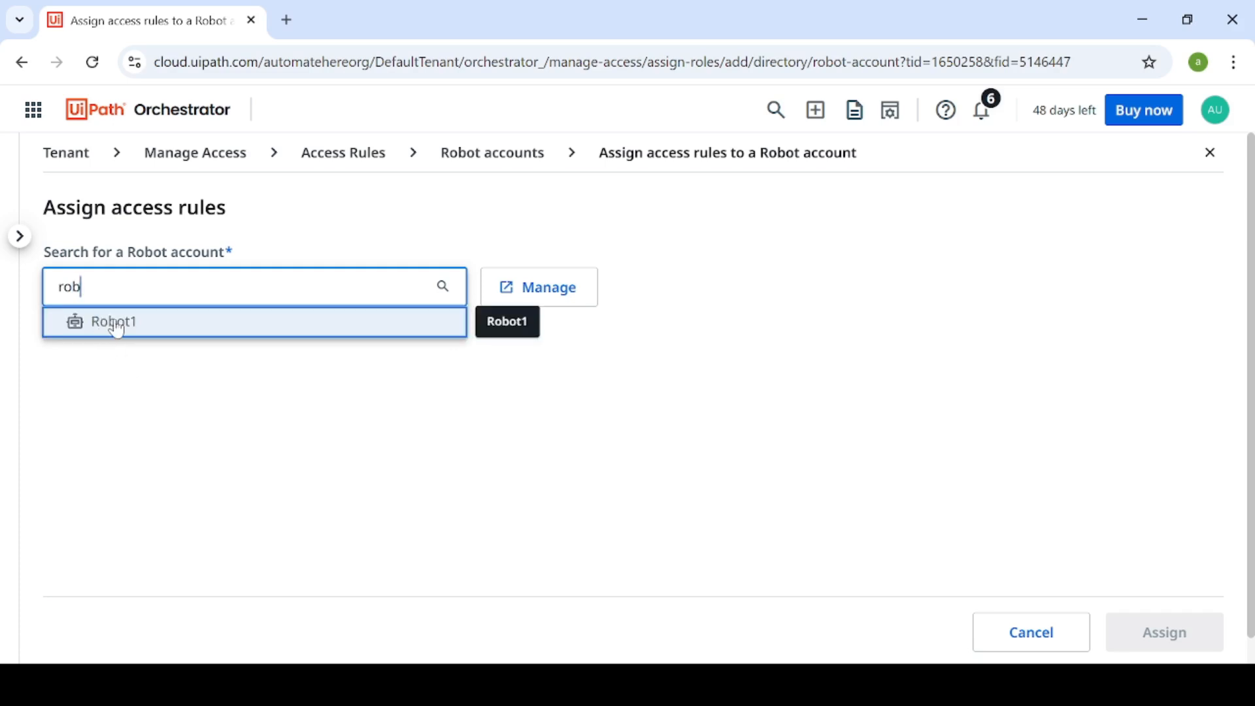
pyautogui.click(121, 330)
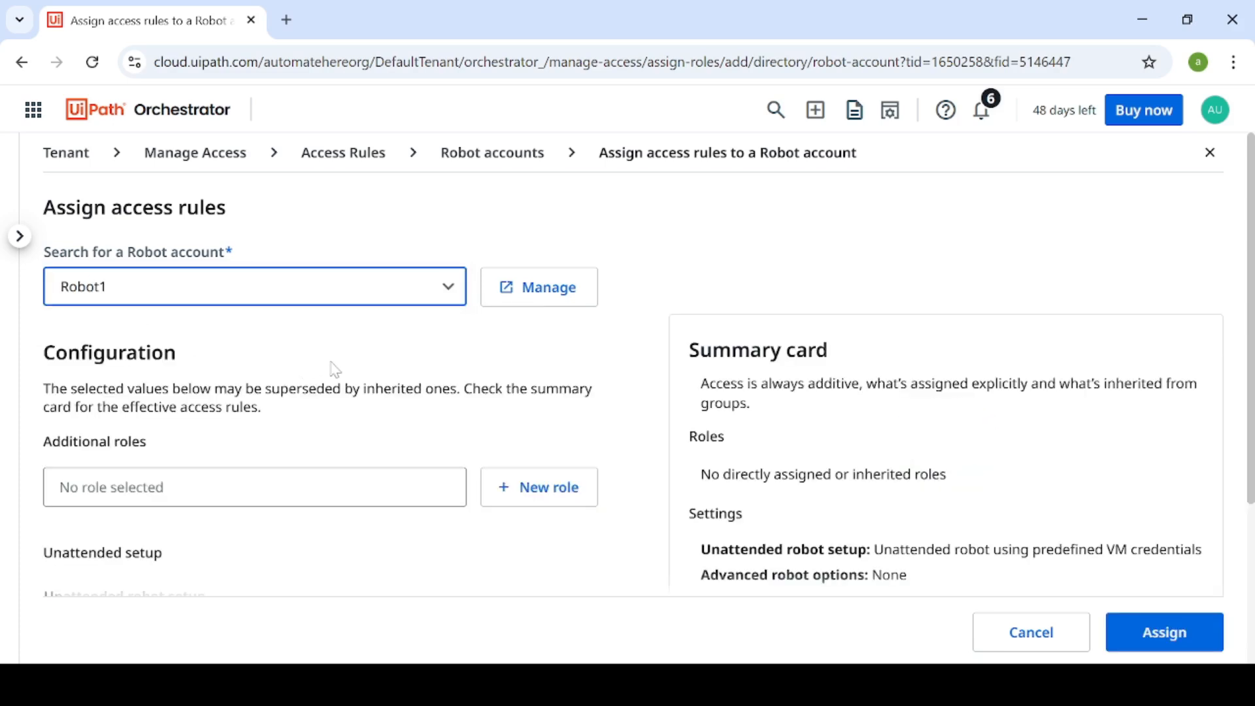
# Add the Robot role to Robot1's additional roles
pyautogui.scroll(-2, 334, 365)
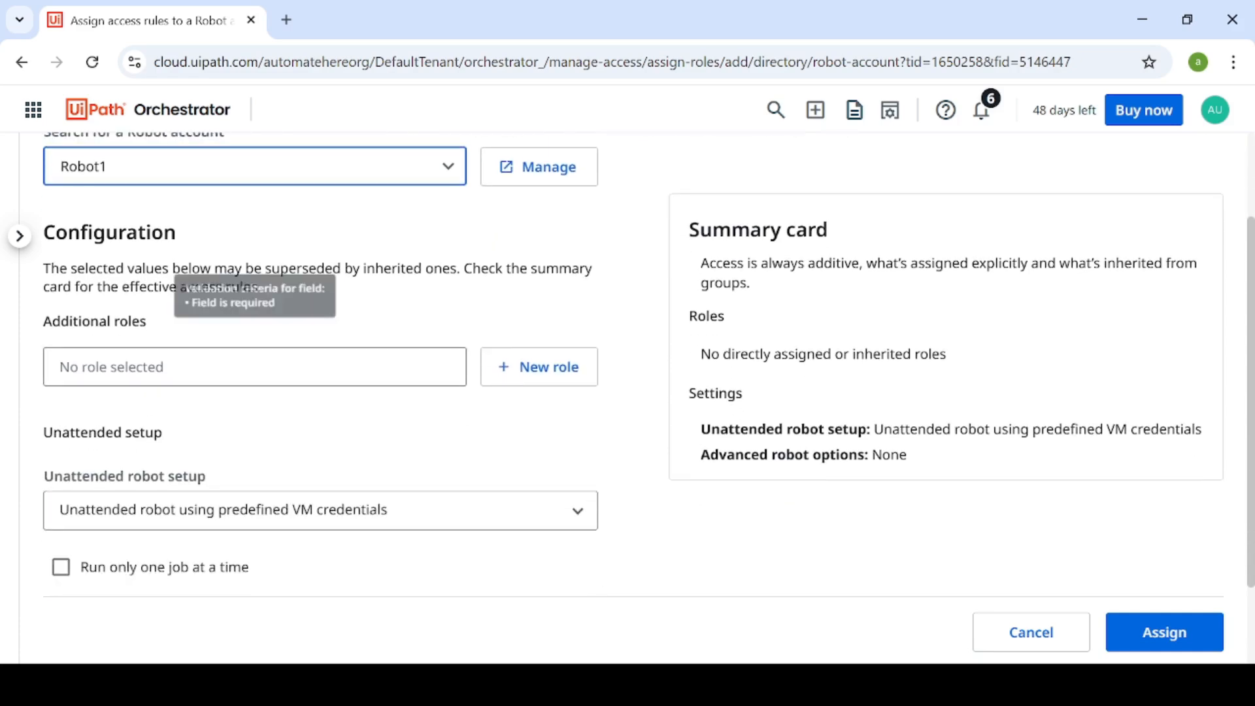
pyautogui.scroll(-2, 213, 376)
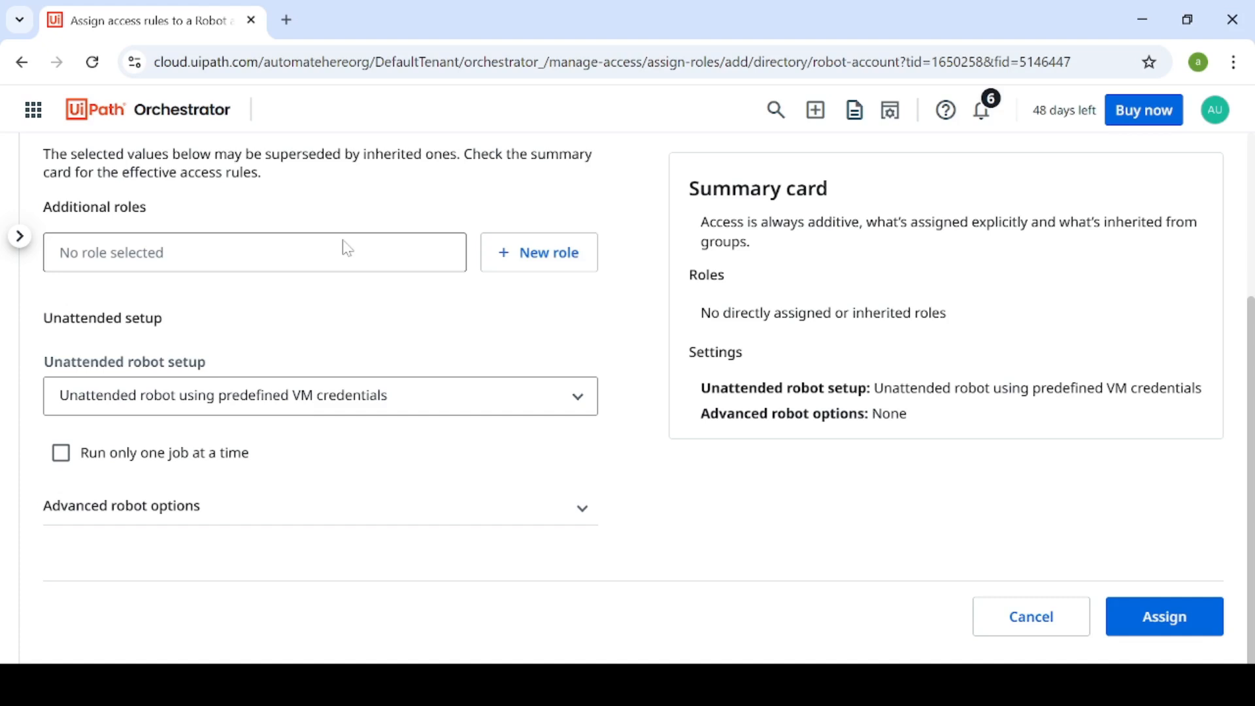
pyautogui.click(320, 255)
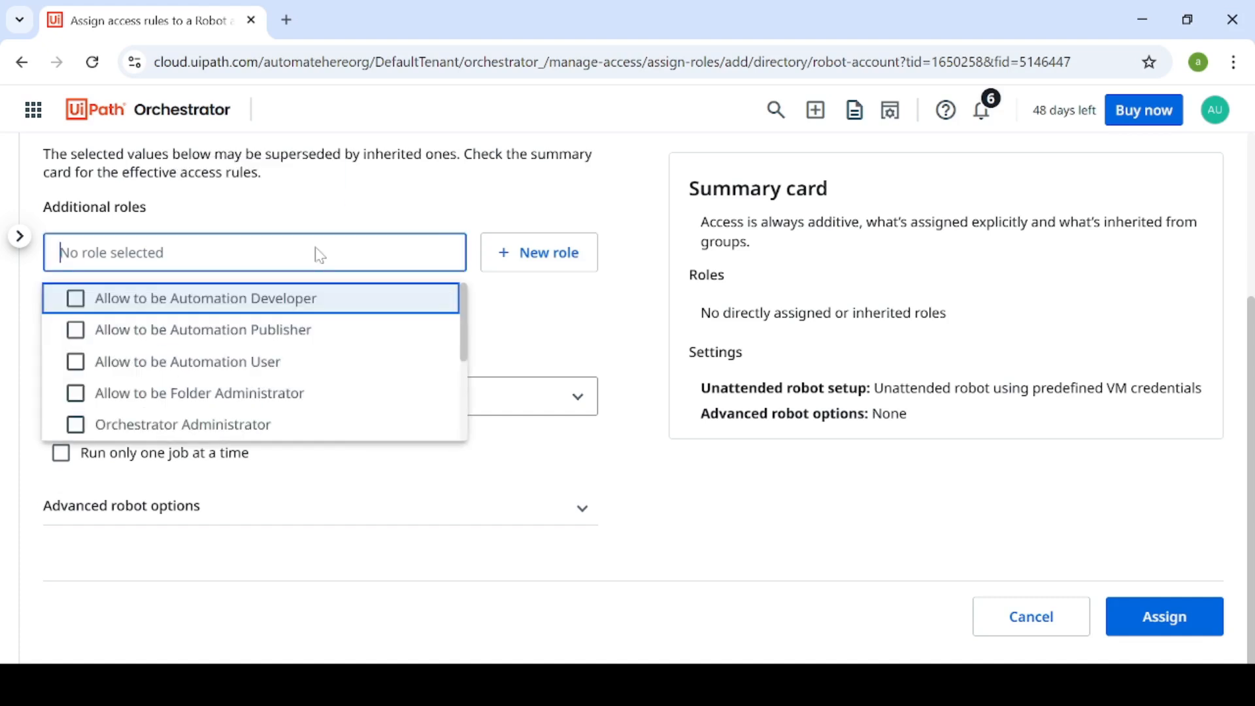
pyautogui.scroll(-2, 316, 359)
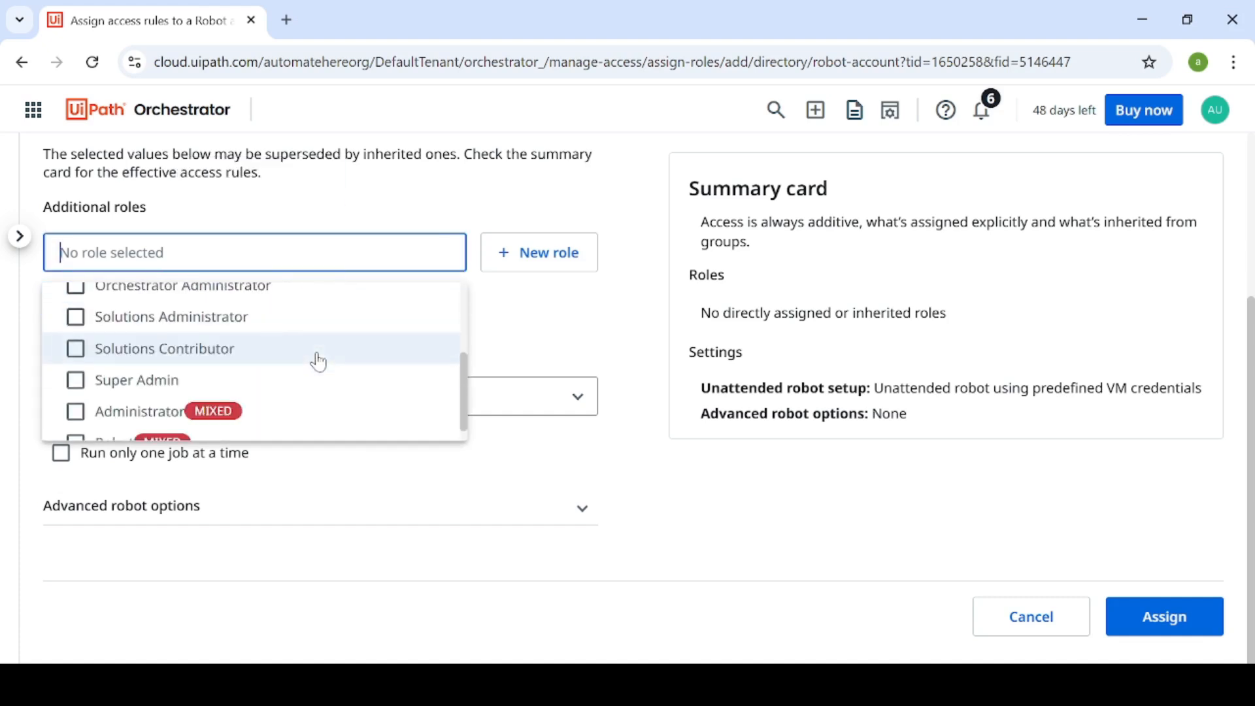
pyautogui.scroll(-1, 319, 361)
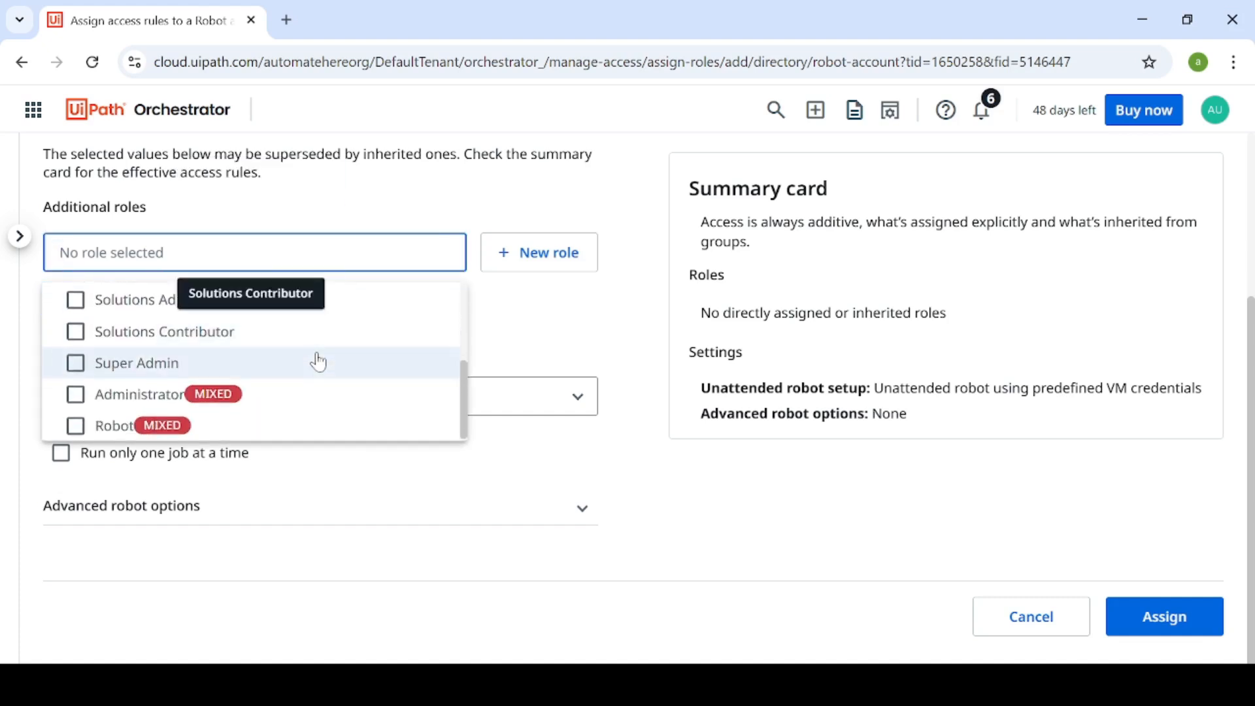
pyautogui.click(80, 428)
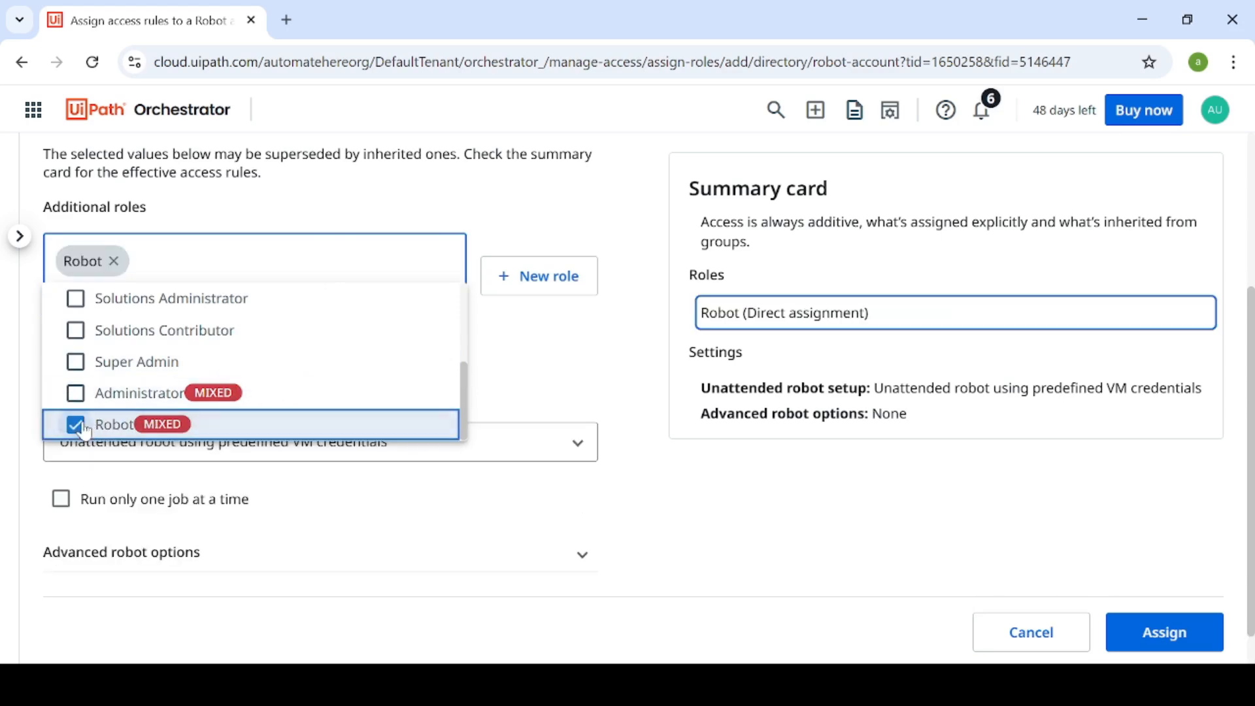
pyautogui.click(637, 469)
pyautogui.scroll(-1, 637, 468)
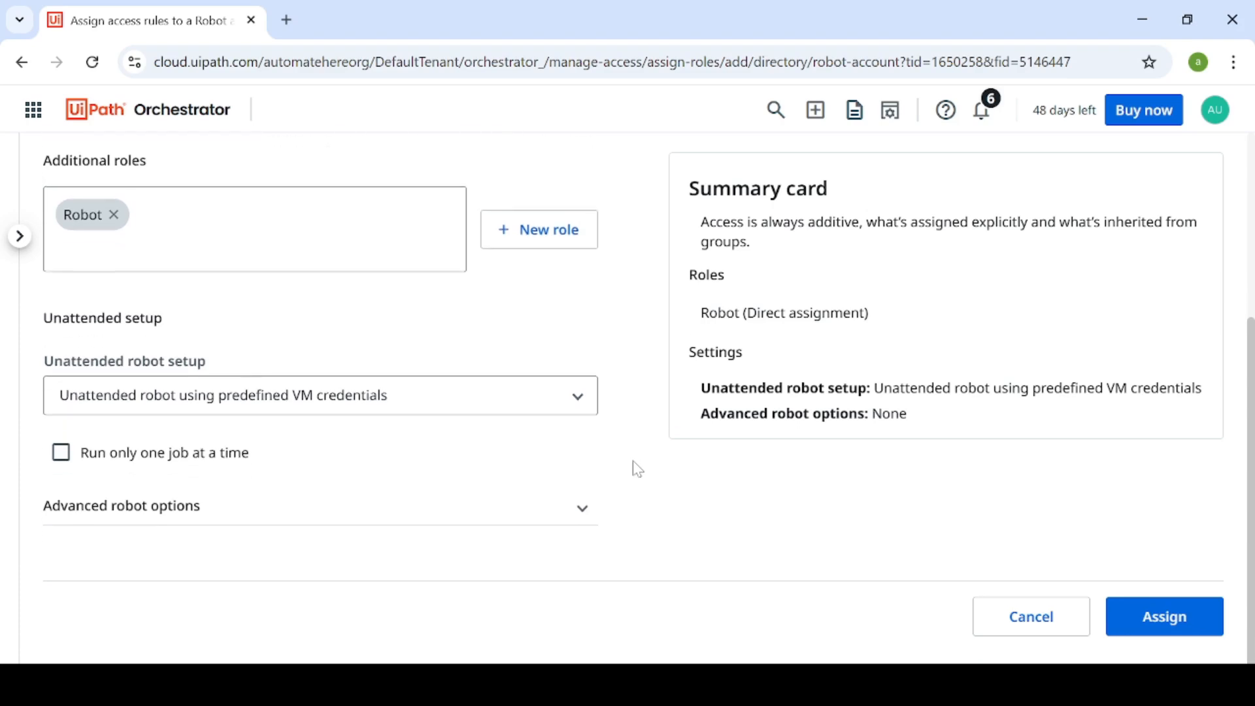
# Expand the advanced robot options and review their logging, resolution, font smoothing and auto-download settings
pyautogui.click(585, 516)
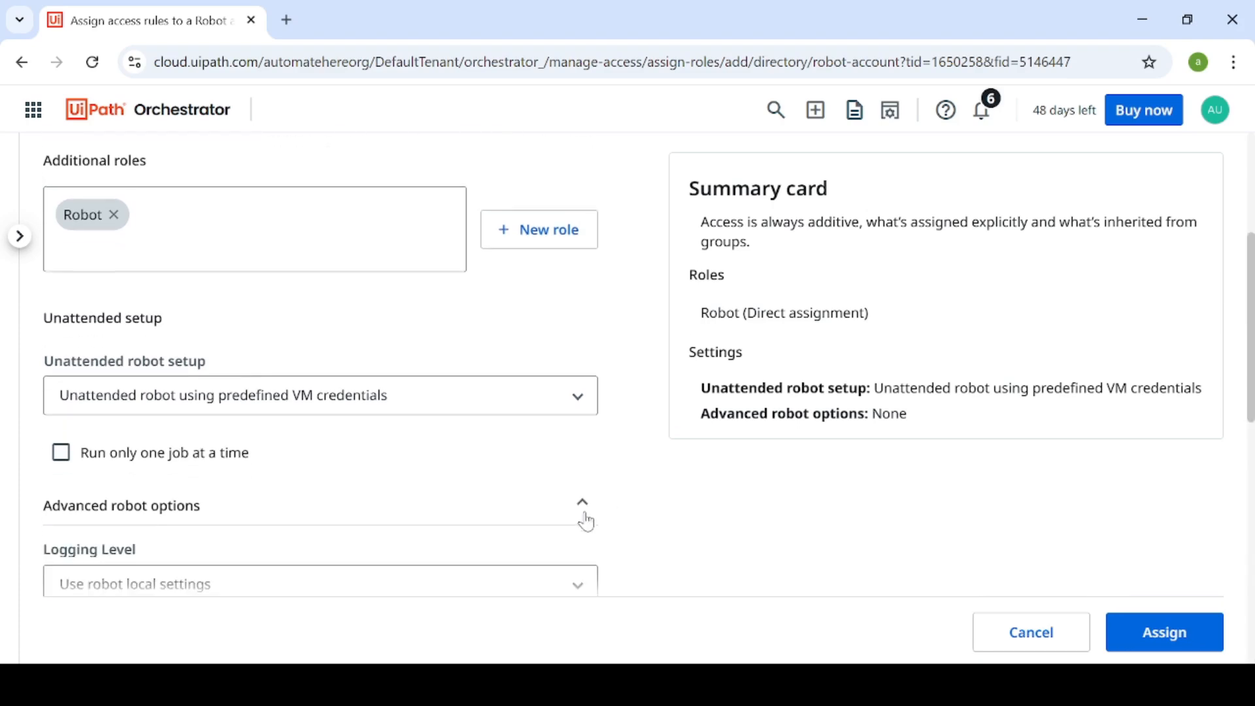
pyautogui.scroll(-3, 628, 502)
pyautogui.scroll(-7, 631, 502)
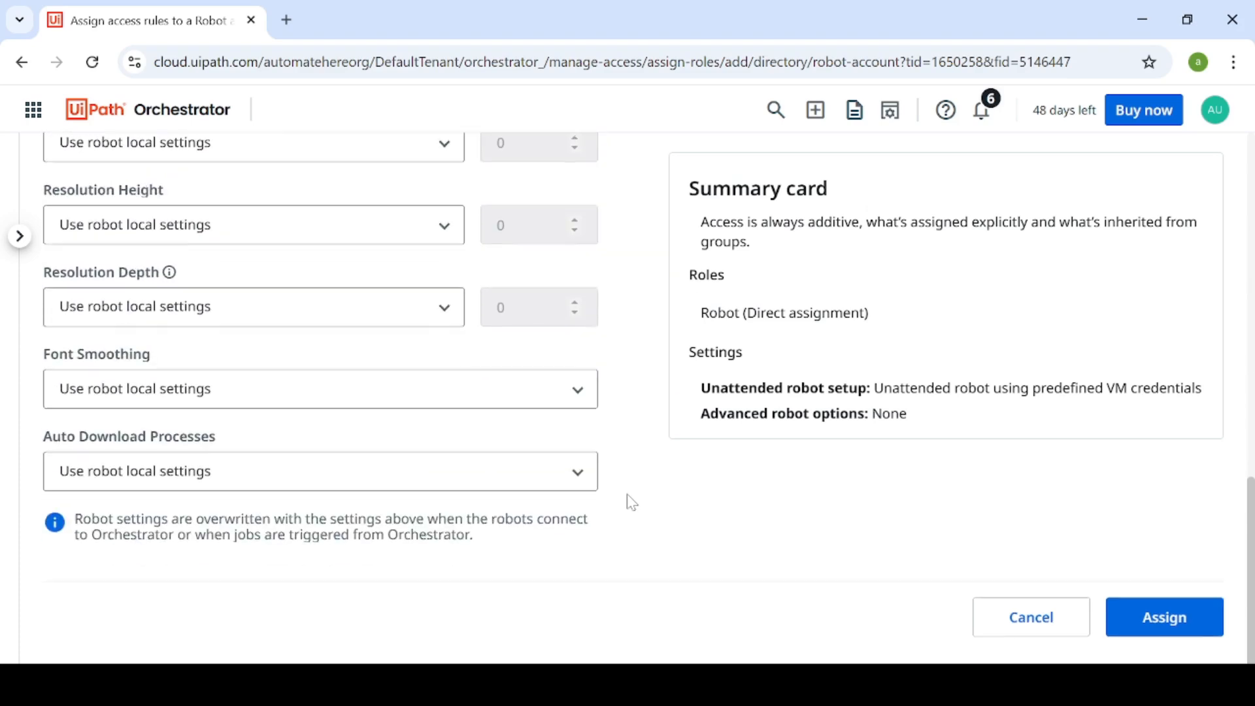
pyautogui.scroll(7, 630, 502)
pyautogui.scroll(3, 631, 502)
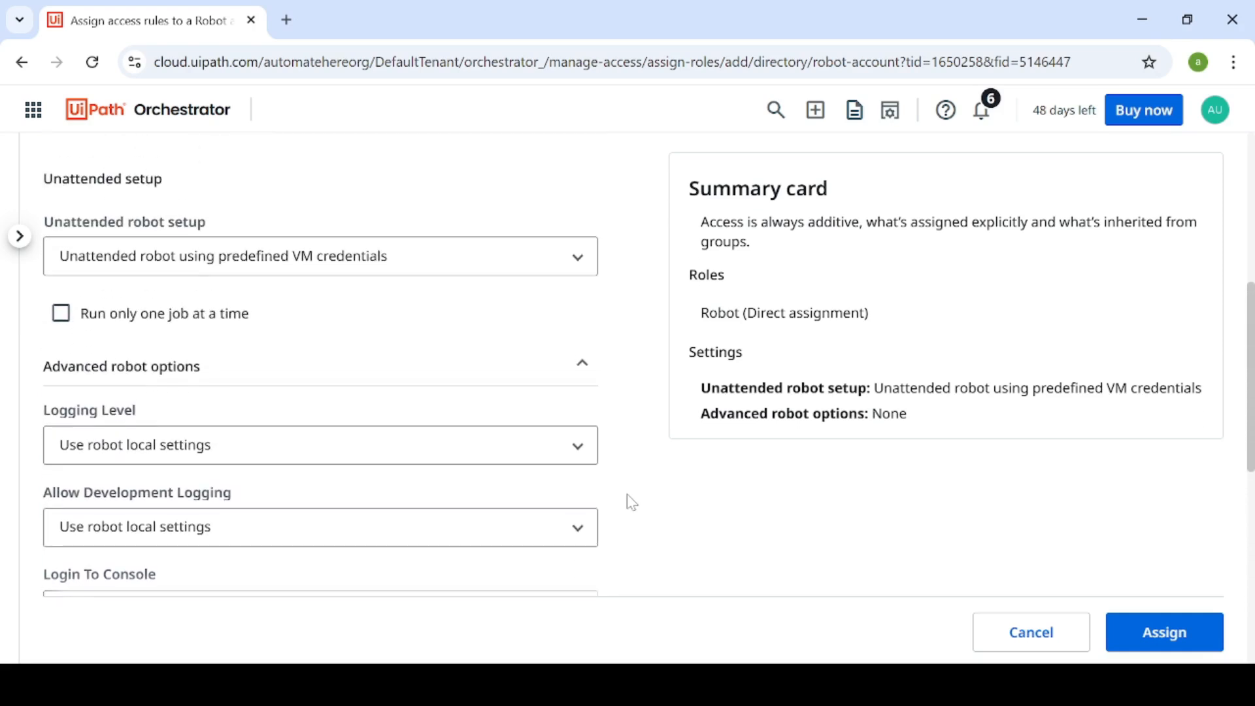
pyautogui.scroll(1, 631, 502)
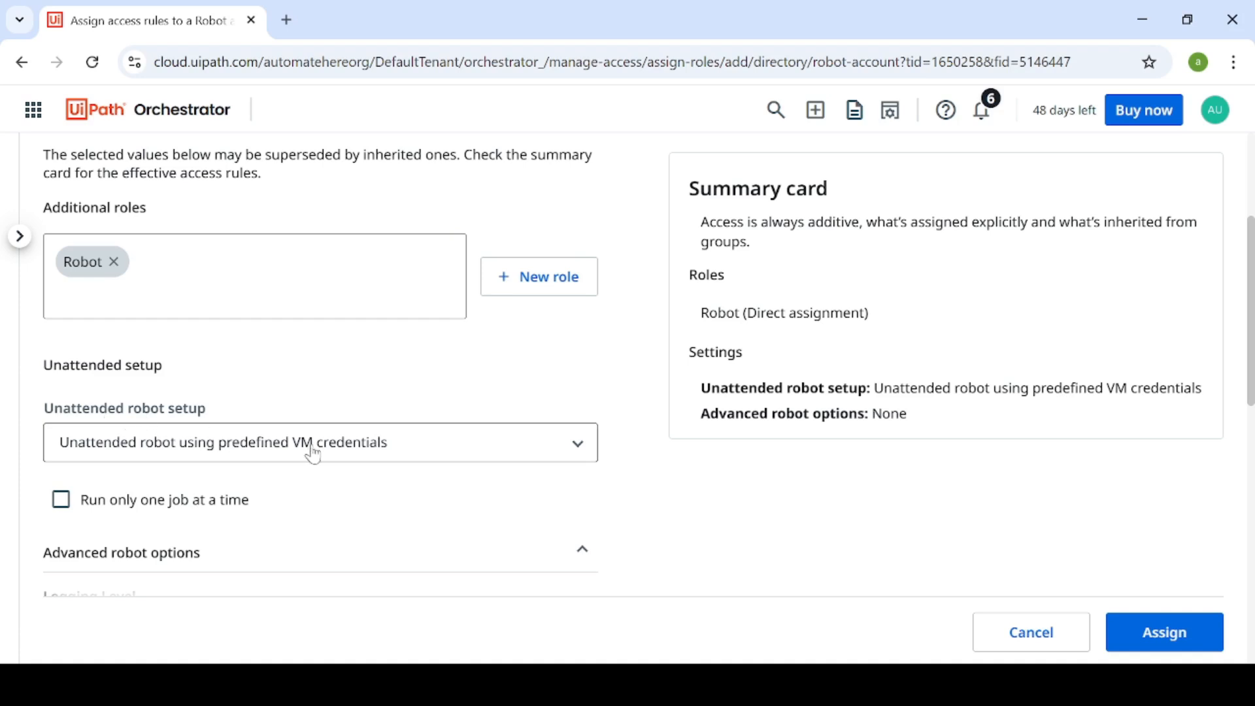
# Set the unattended robot setup to use custom Windows credentials and review the required credential fields
pyautogui.click(573, 450)
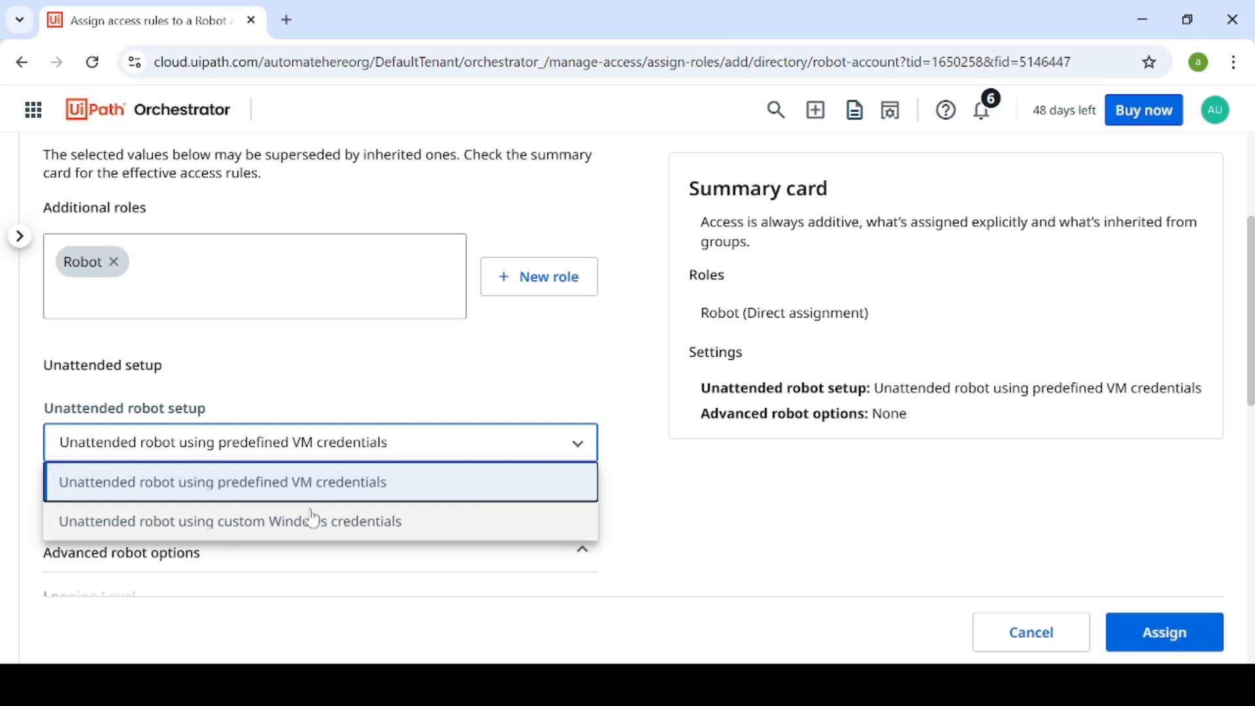
pyautogui.click(277, 524)
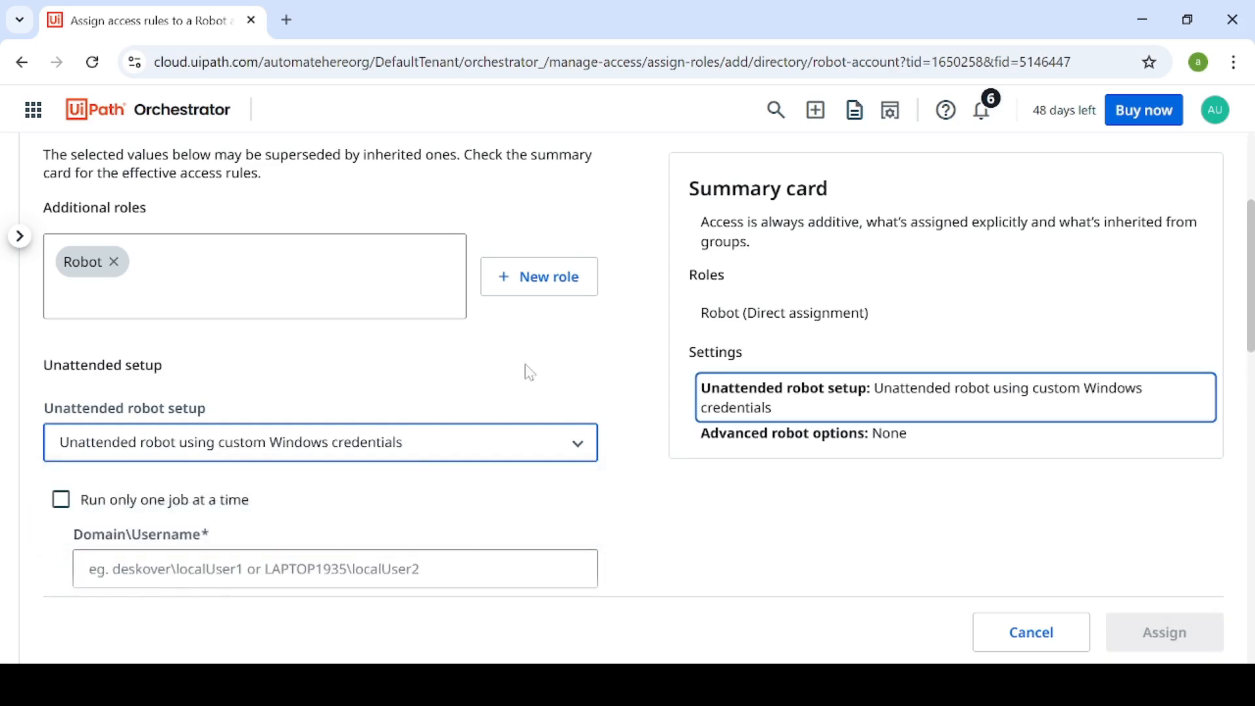
pyautogui.click(578, 443)
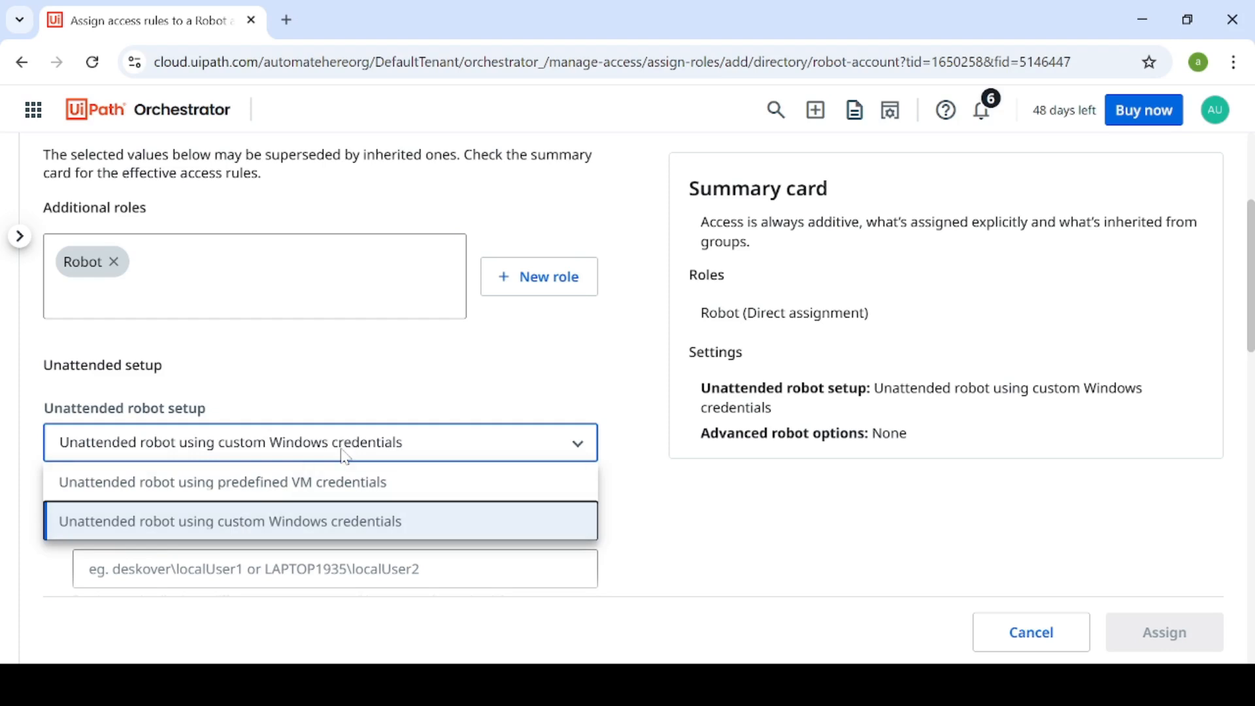
pyautogui.click(600, 360)
pyautogui.scroll(-2, 507, 440)
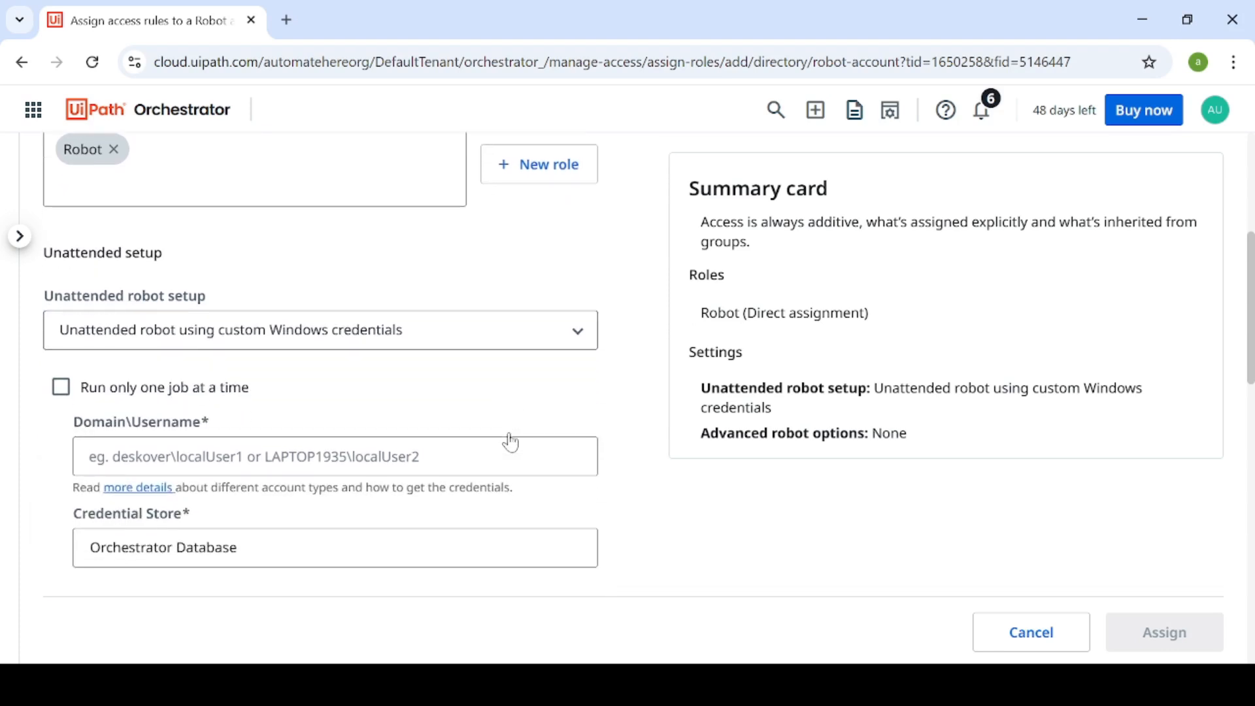
pyautogui.scroll(-1, 509, 441)
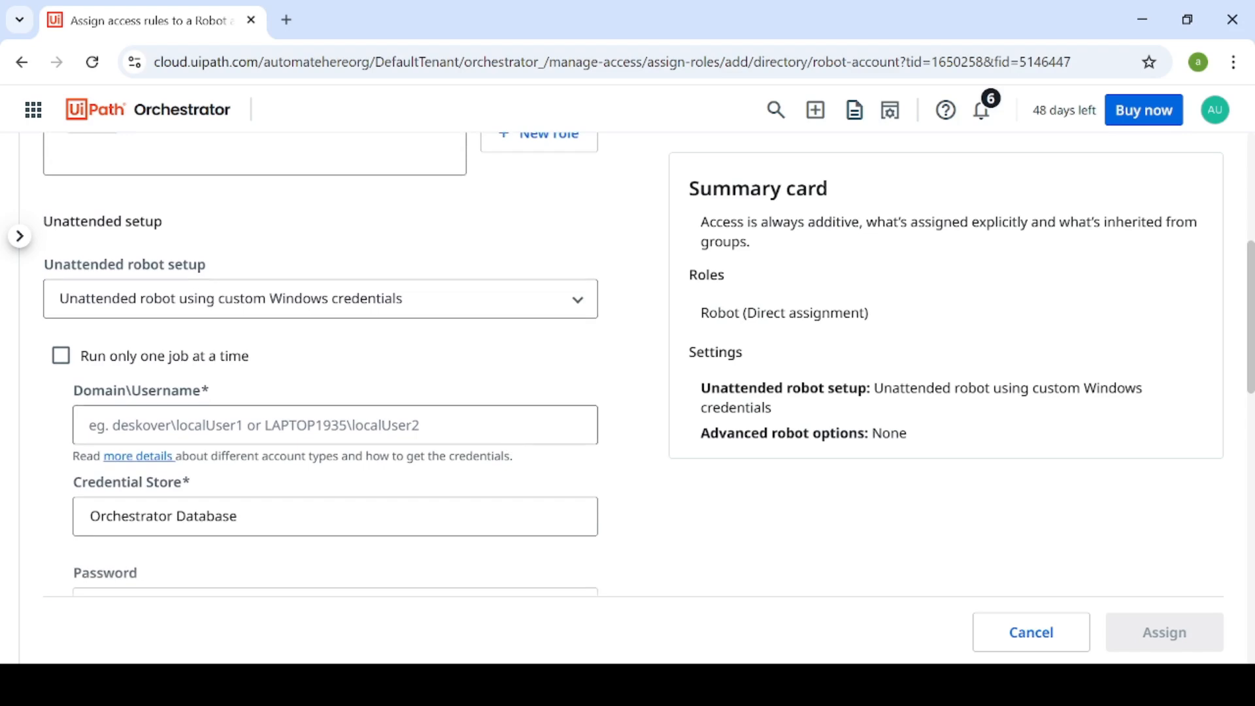
pyautogui.scroll(-3, 216, 411)
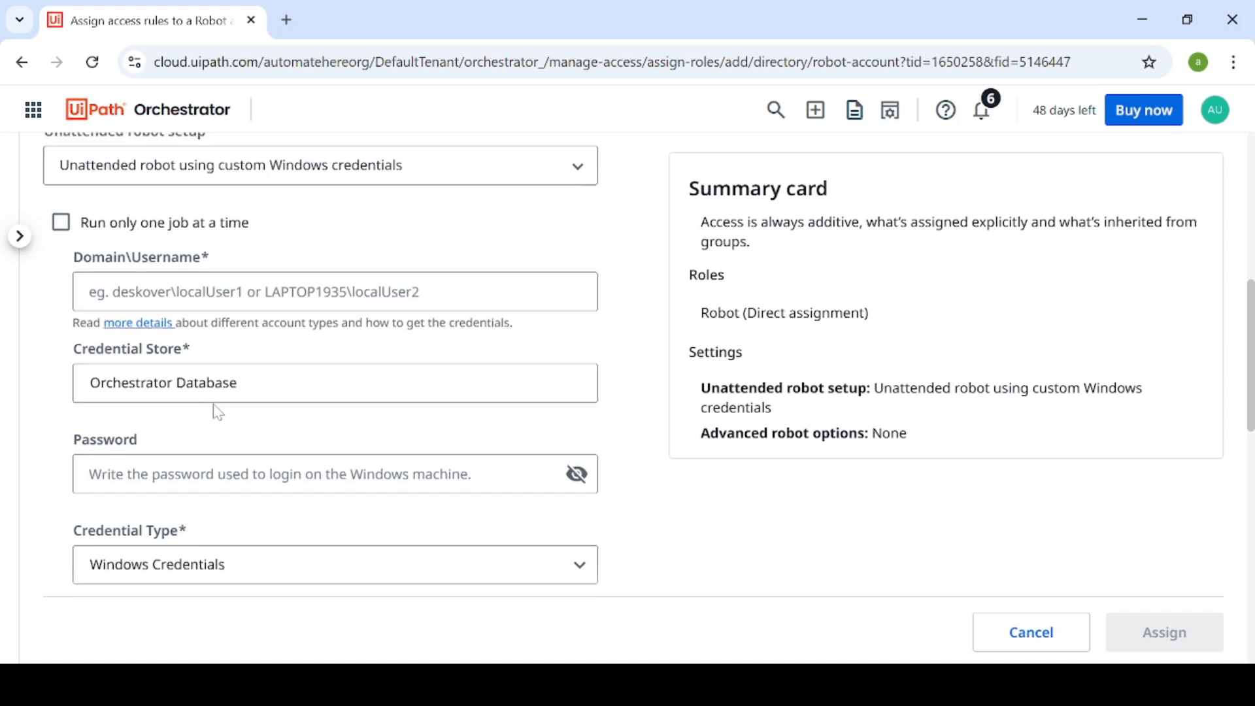
pyautogui.scroll(1, 190, 458)
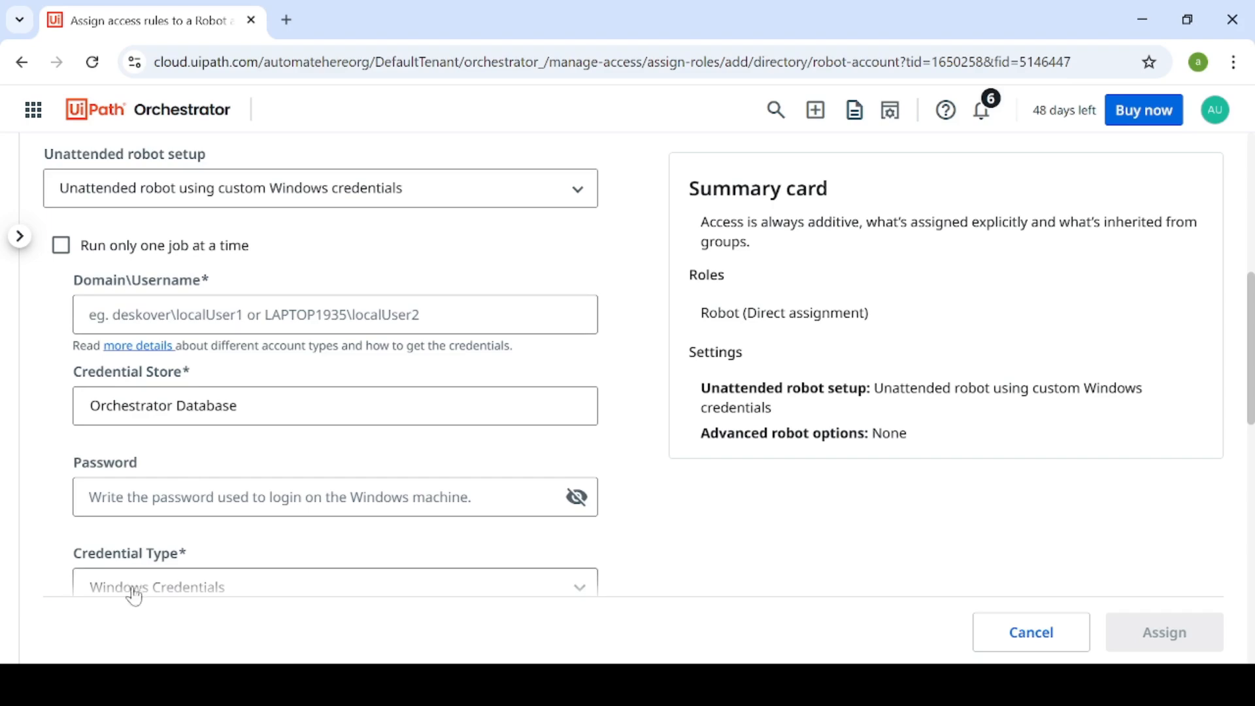
# Open Command Prompt and run whoami to look up the machine's domain and username
pyautogui.press('super+s')
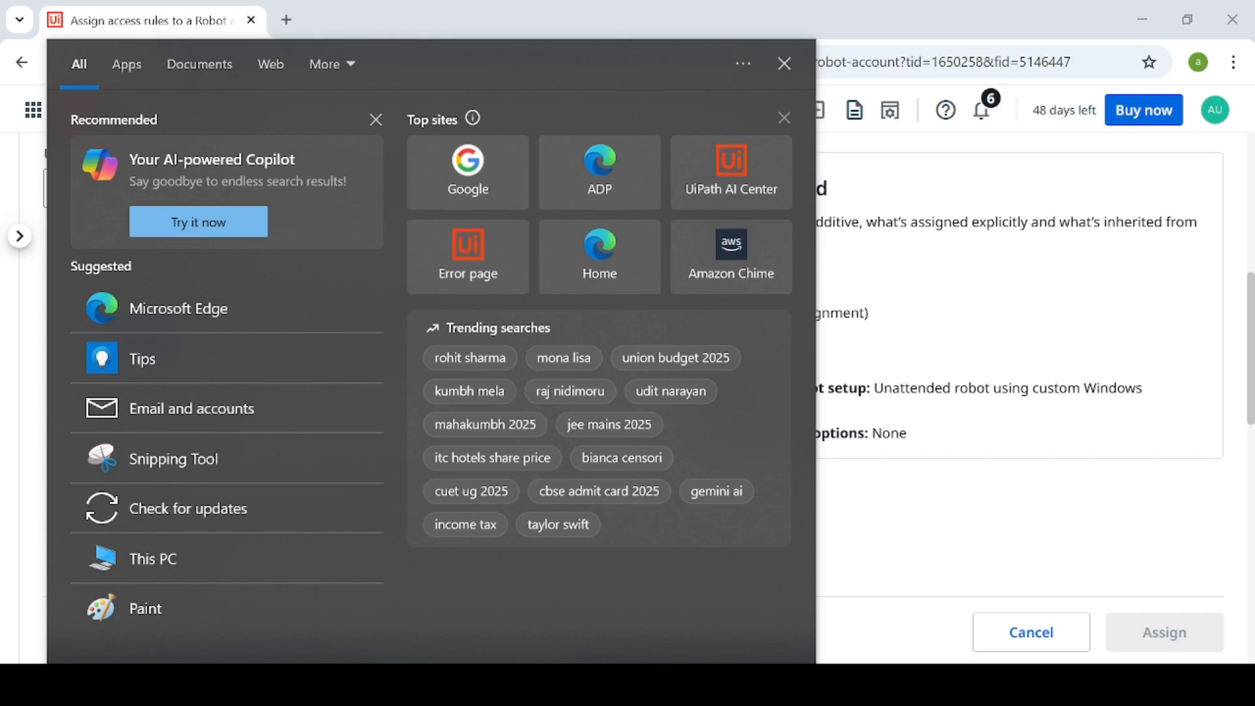
pyautogui.write('cmd')
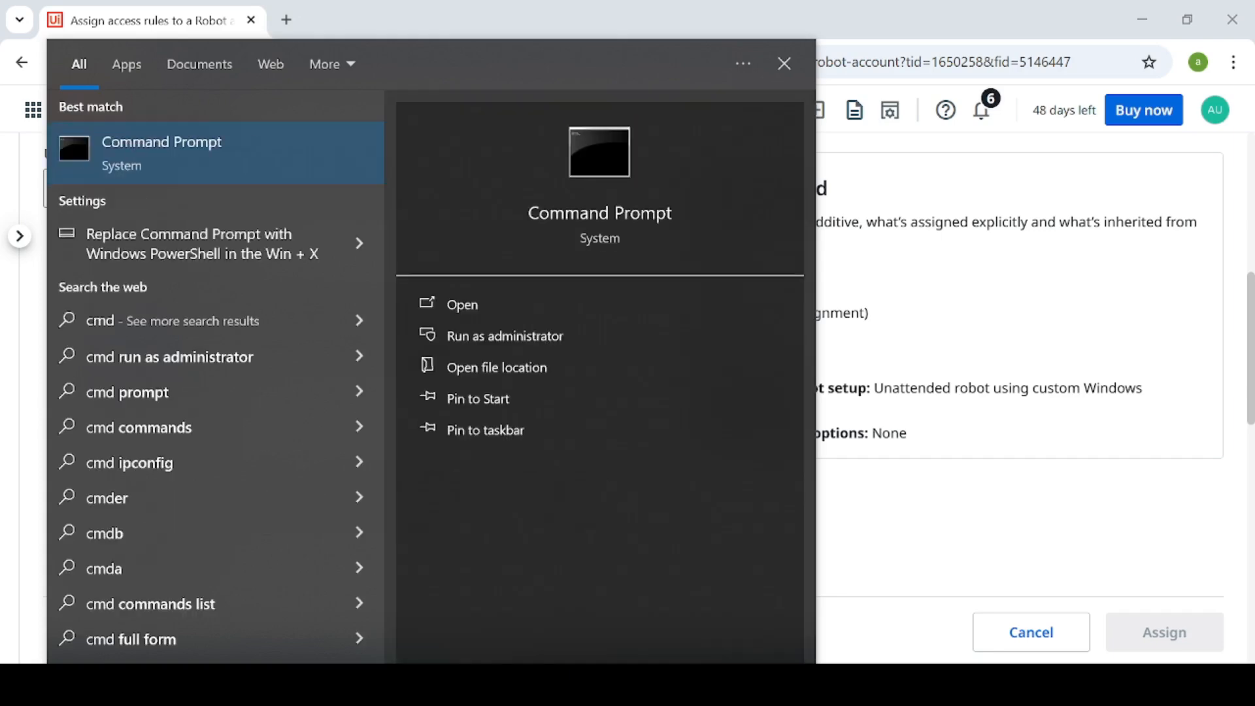
pyautogui.press('Return')
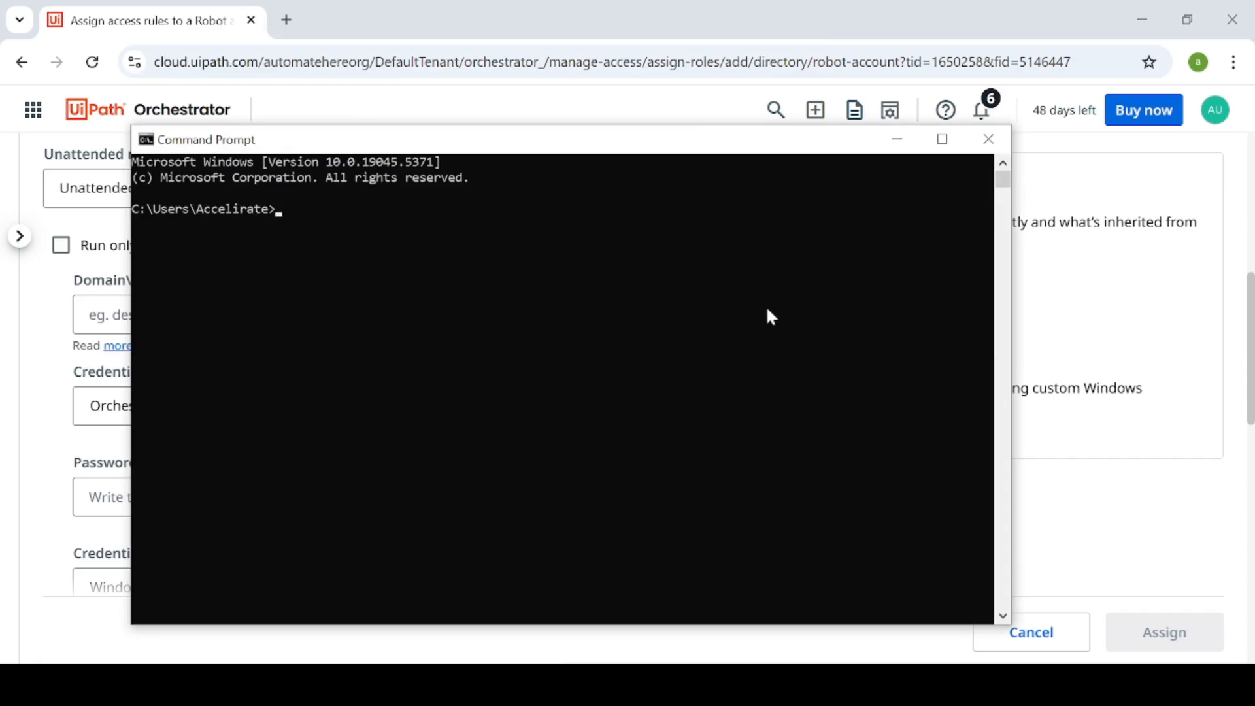
pyautogui.write('whoami')
pyautogui.press('Return')
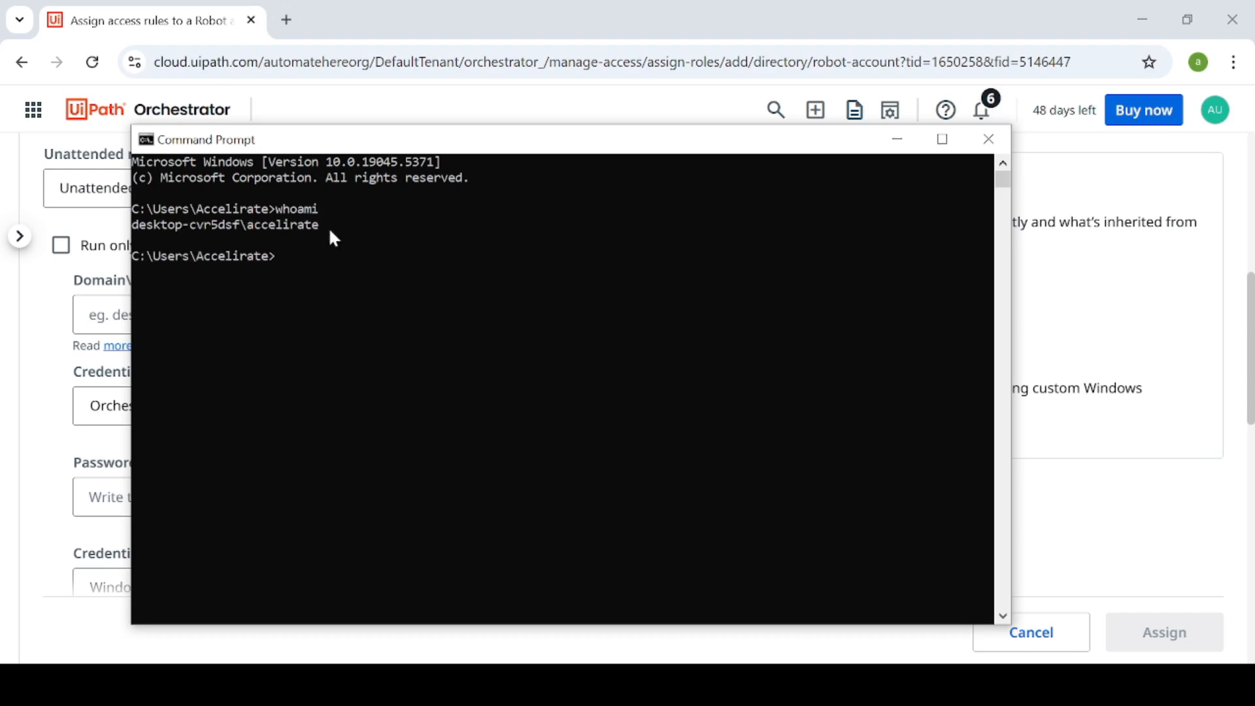
# Copy the whoami output from Command Prompt into the Domain\Username field of Robot1's access rules
pyautogui.moveTo(317, 226); pyautogui.dragTo(139, 230)
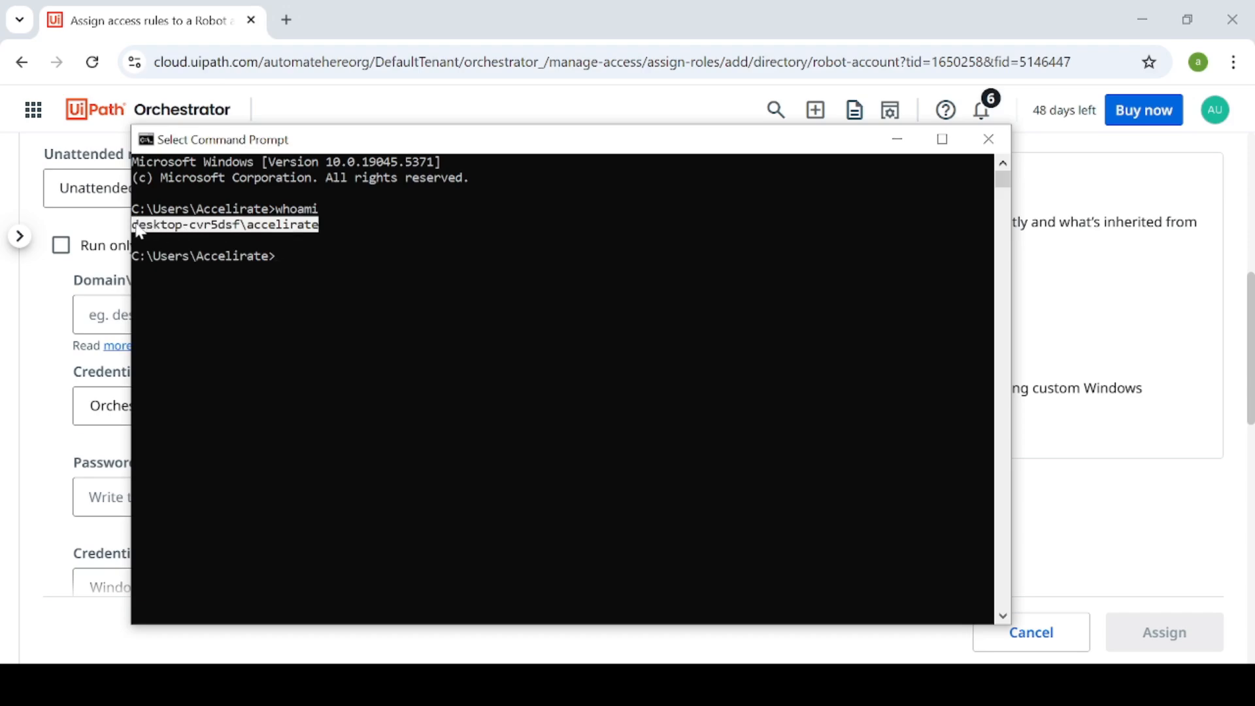
pyautogui.hotkey('ctrl', 'c')
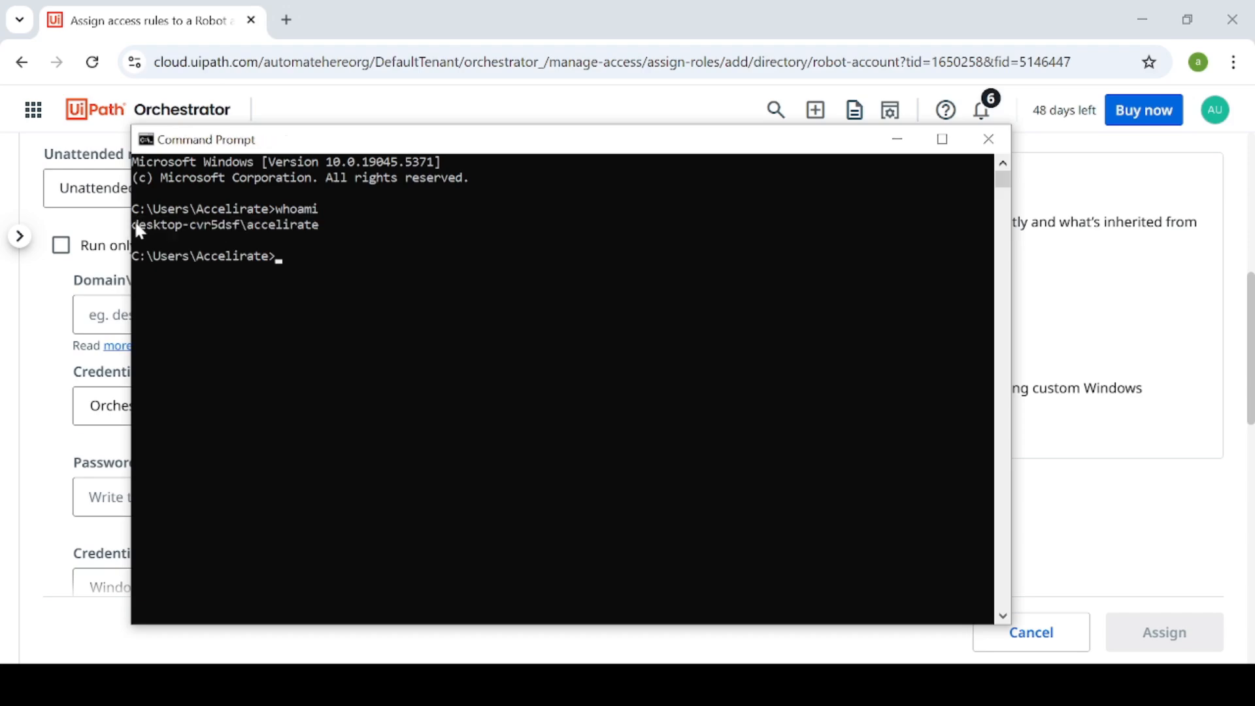
pyautogui.click(53, 293)
pyautogui.click(90, 314)
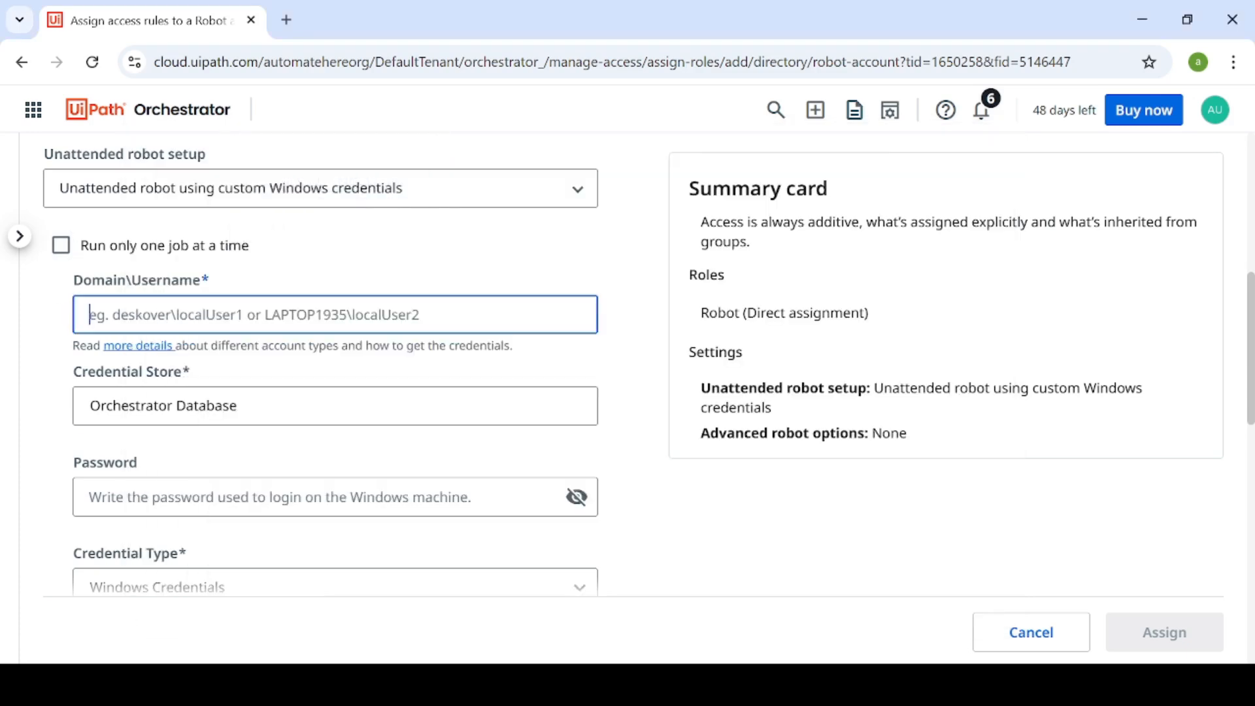
pyautogui.hotkey('ctrl', 'v')
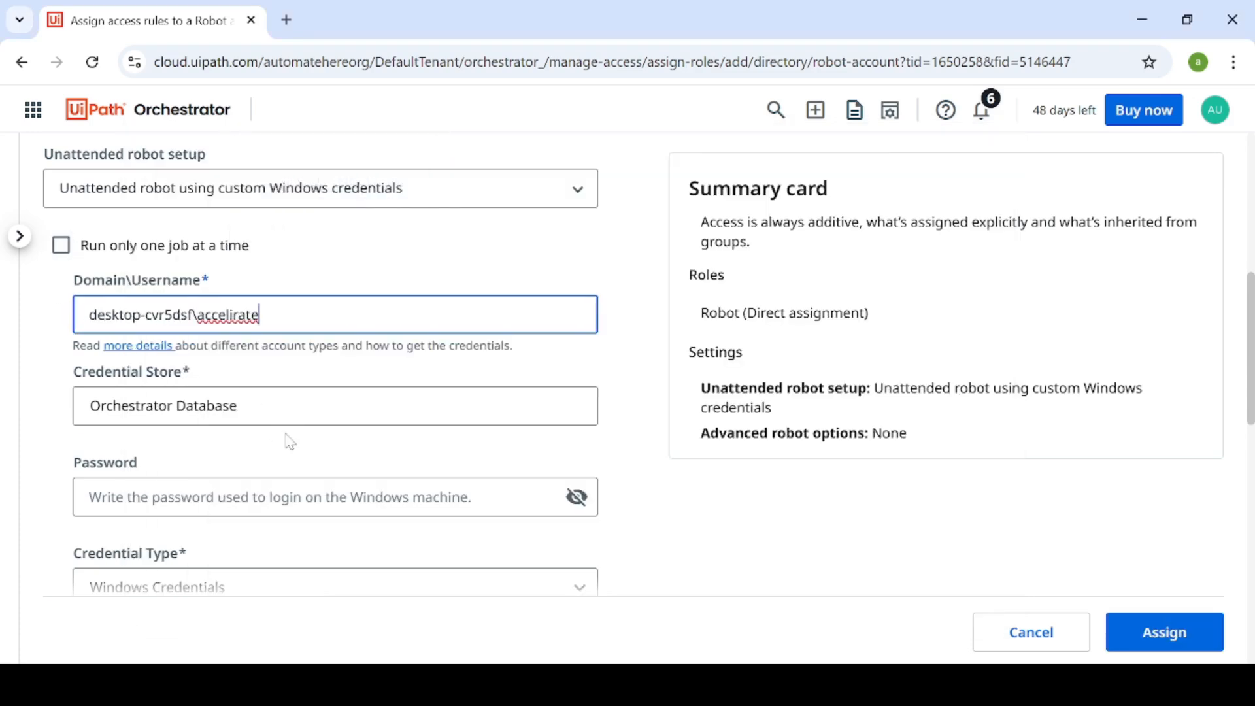
# Assign the access rules to Robot1 with the password left empty, and open the tenant's list of configured robots
pyautogui.scroll(-2, 286, 435)
pyautogui.click(301, 369)
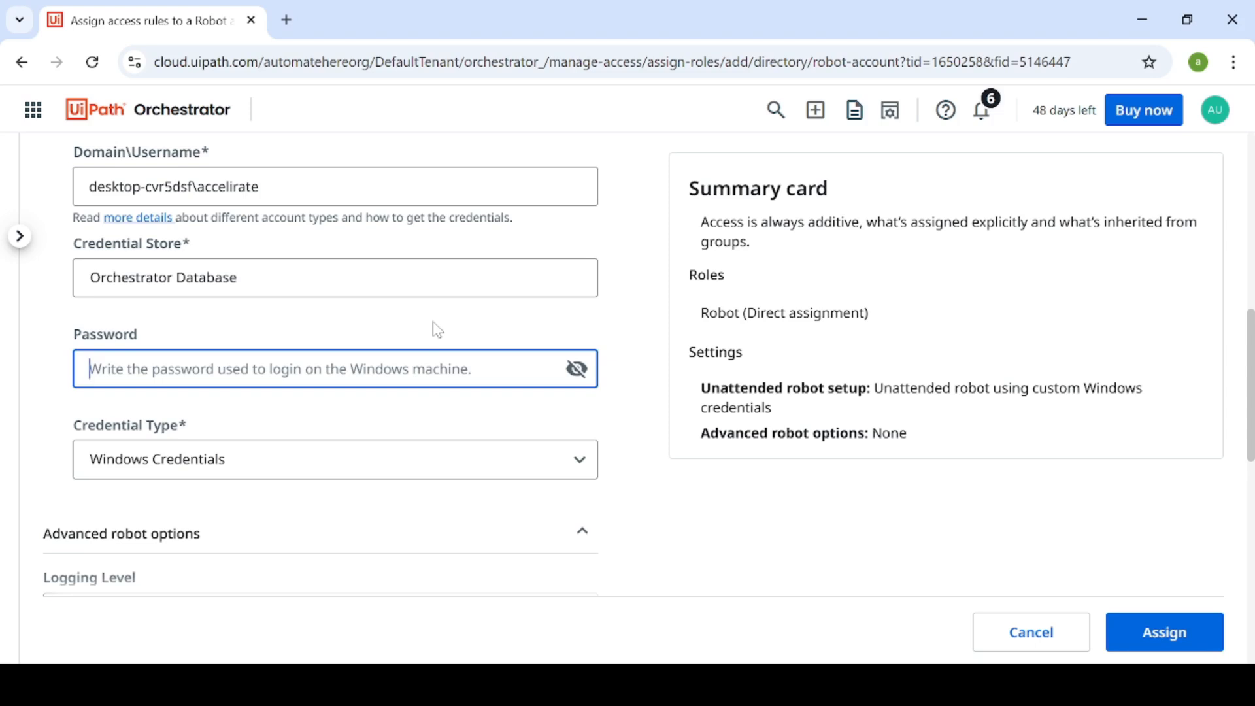
pyautogui.scroll(-2, 437, 328)
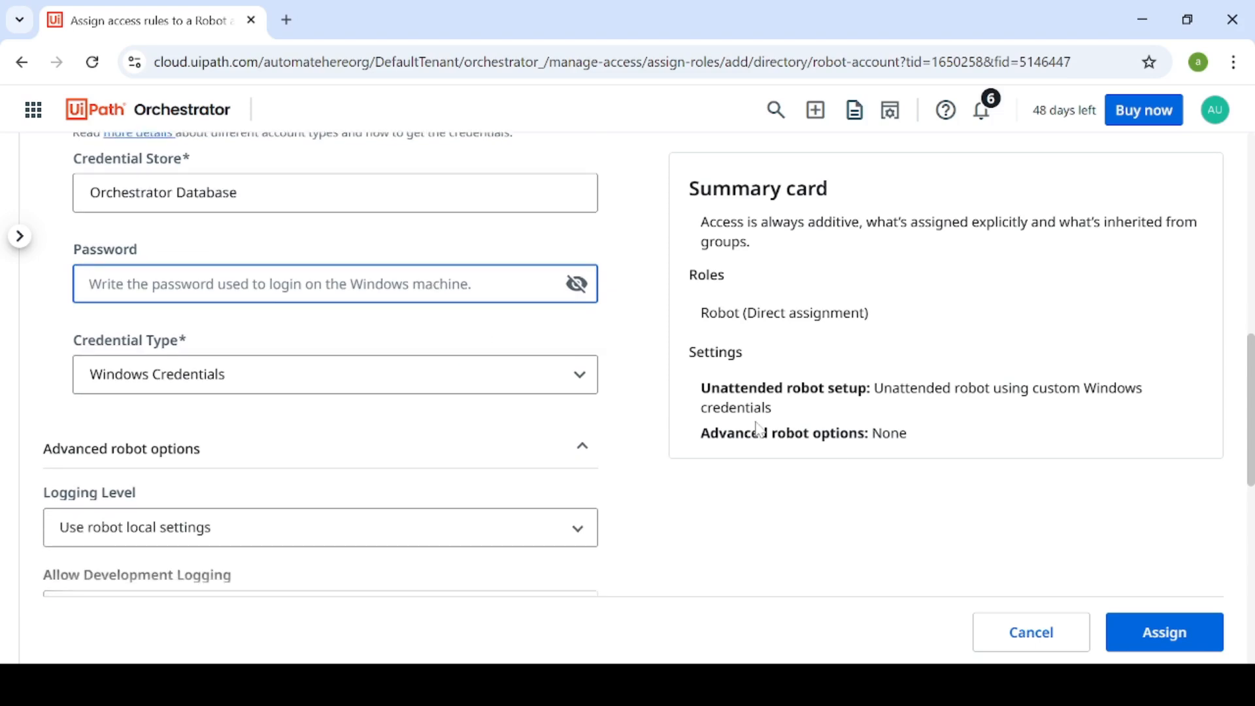
pyautogui.scroll(2, 758, 428)
pyautogui.scroll(2, 1120, 339)
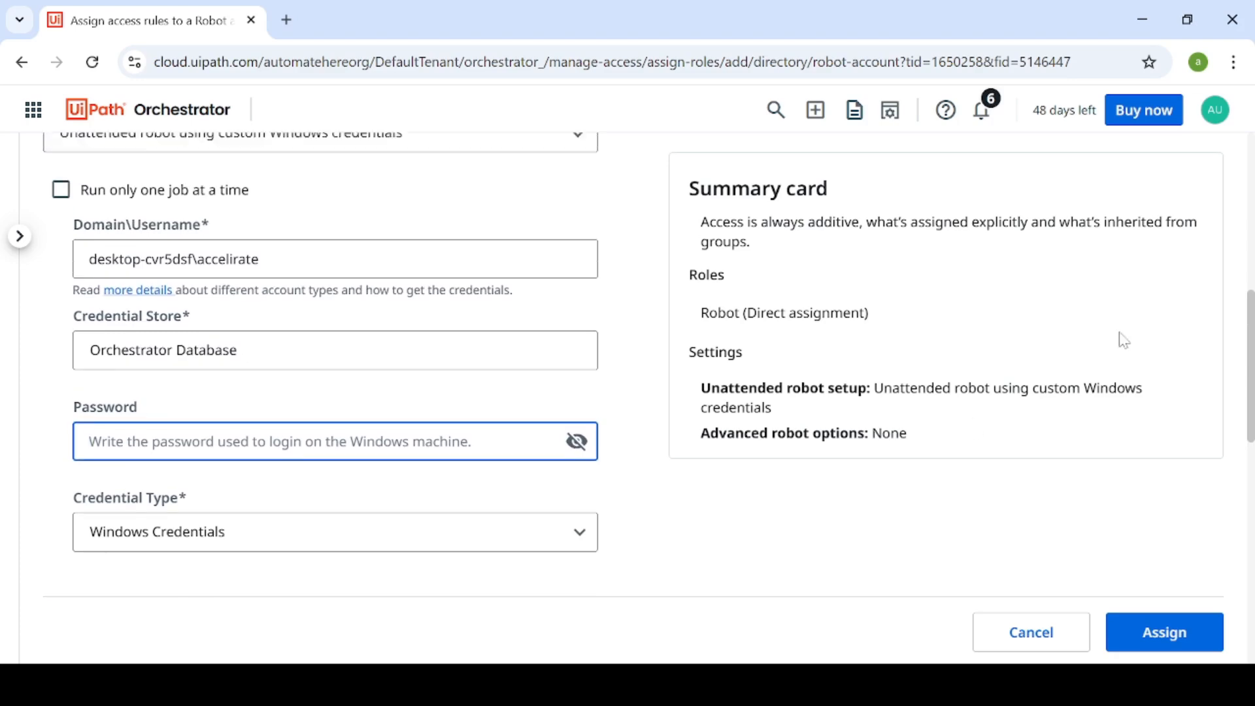
pyautogui.scroll(-3, 1120, 339)
pyautogui.scroll(-2, 1123, 339)
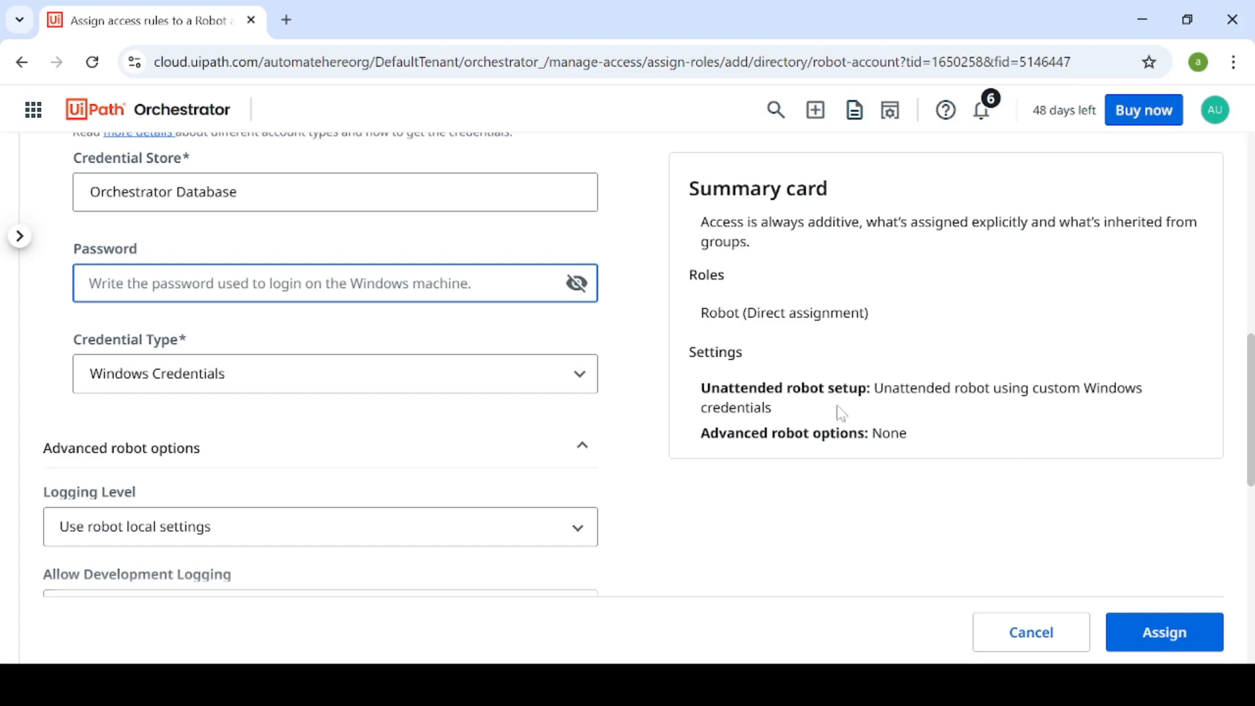
pyautogui.click(1167, 634)
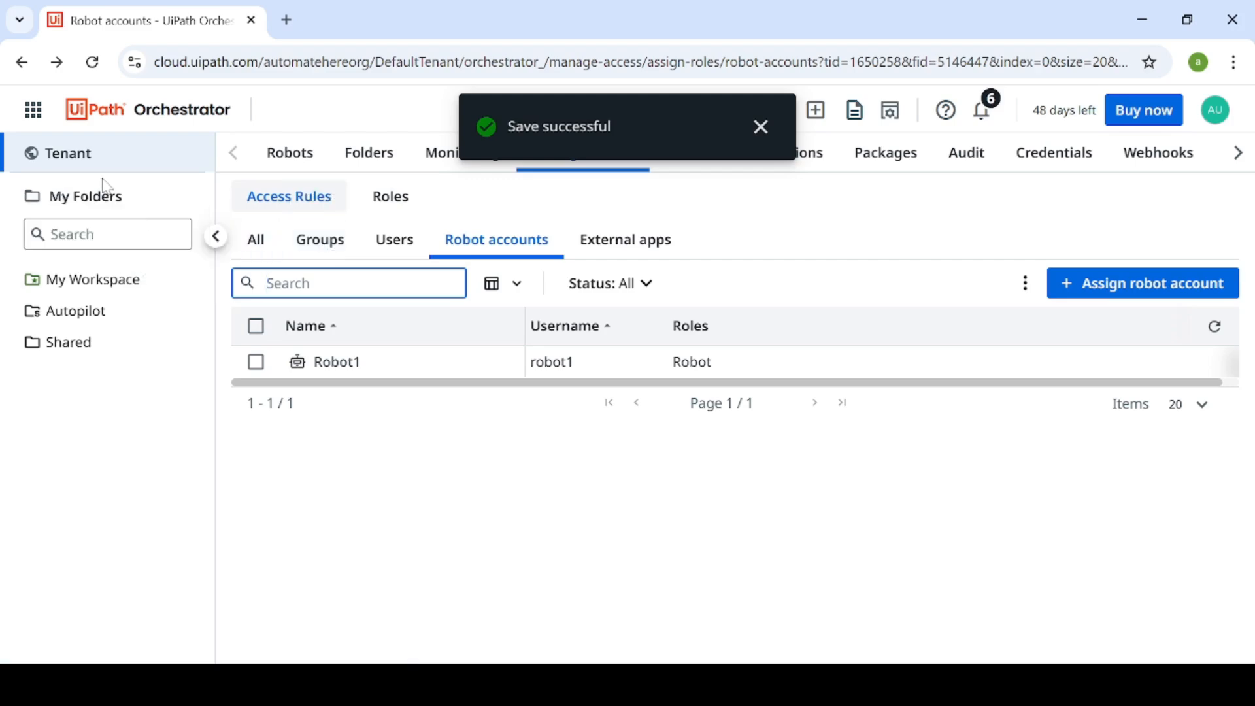
pyautogui.click(296, 163)
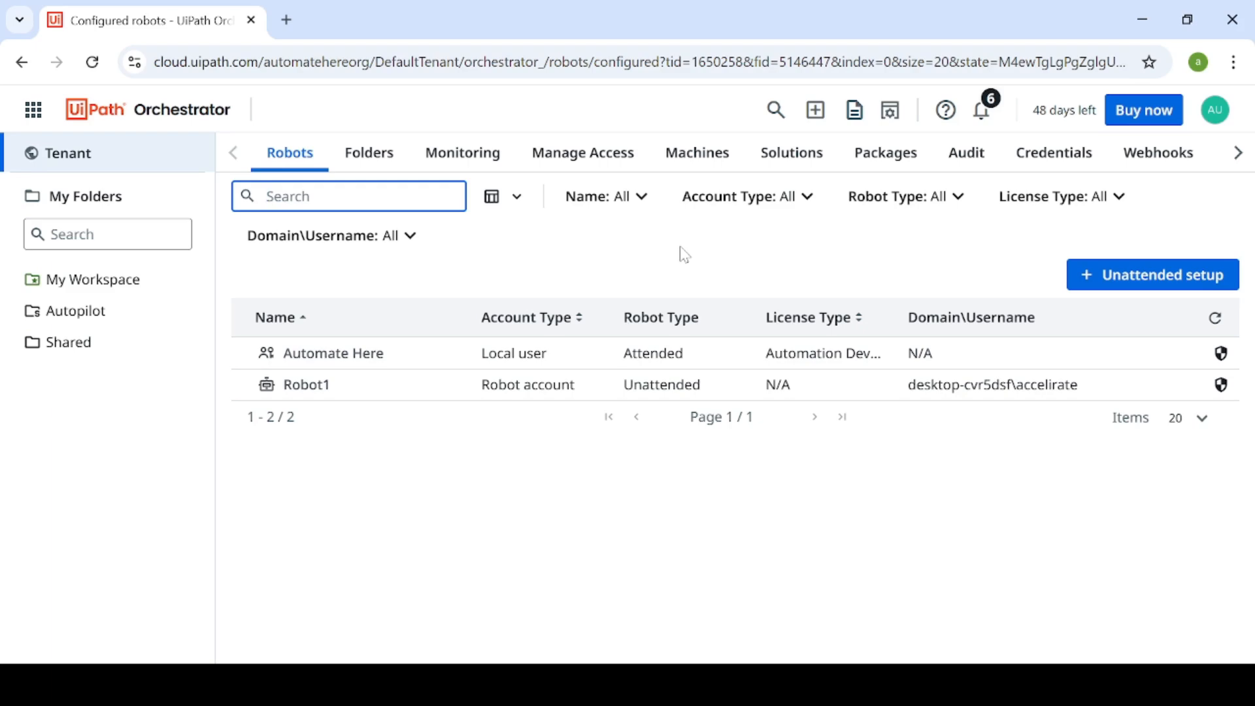
# Start a new machine template in the tenant and name it Machine2
pyautogui.click(701, 157)
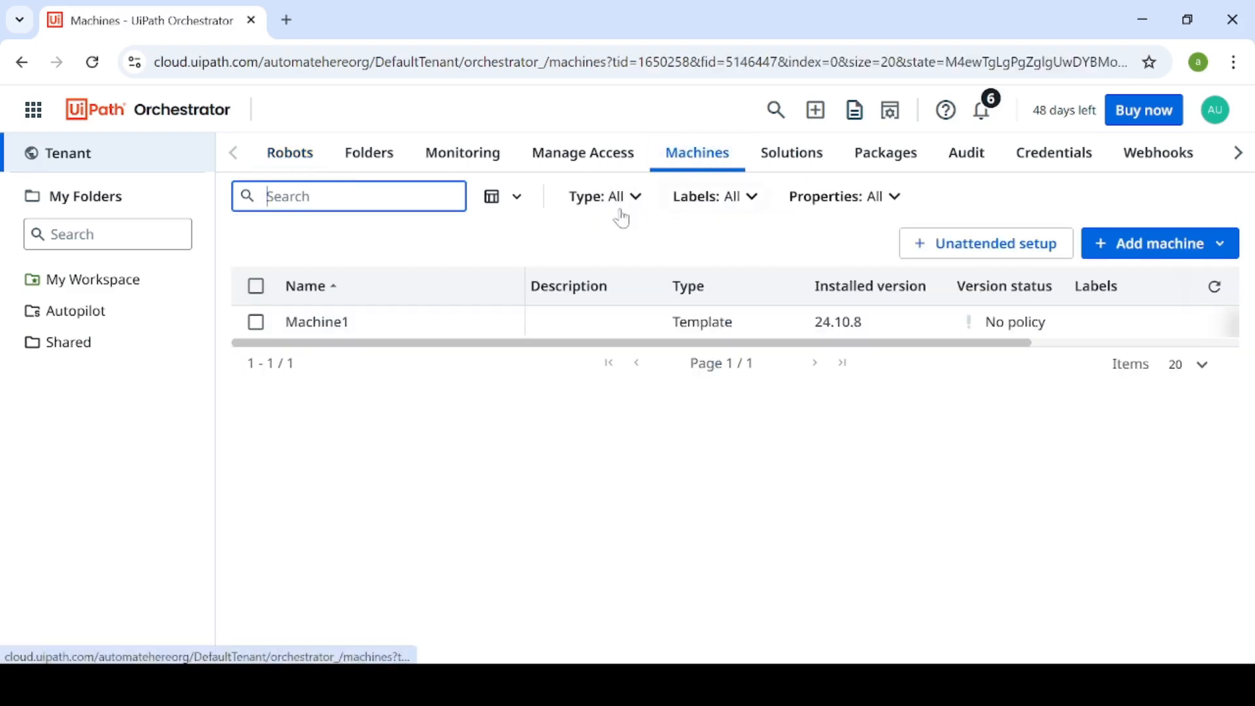
pyautogui.click(1138, 248)
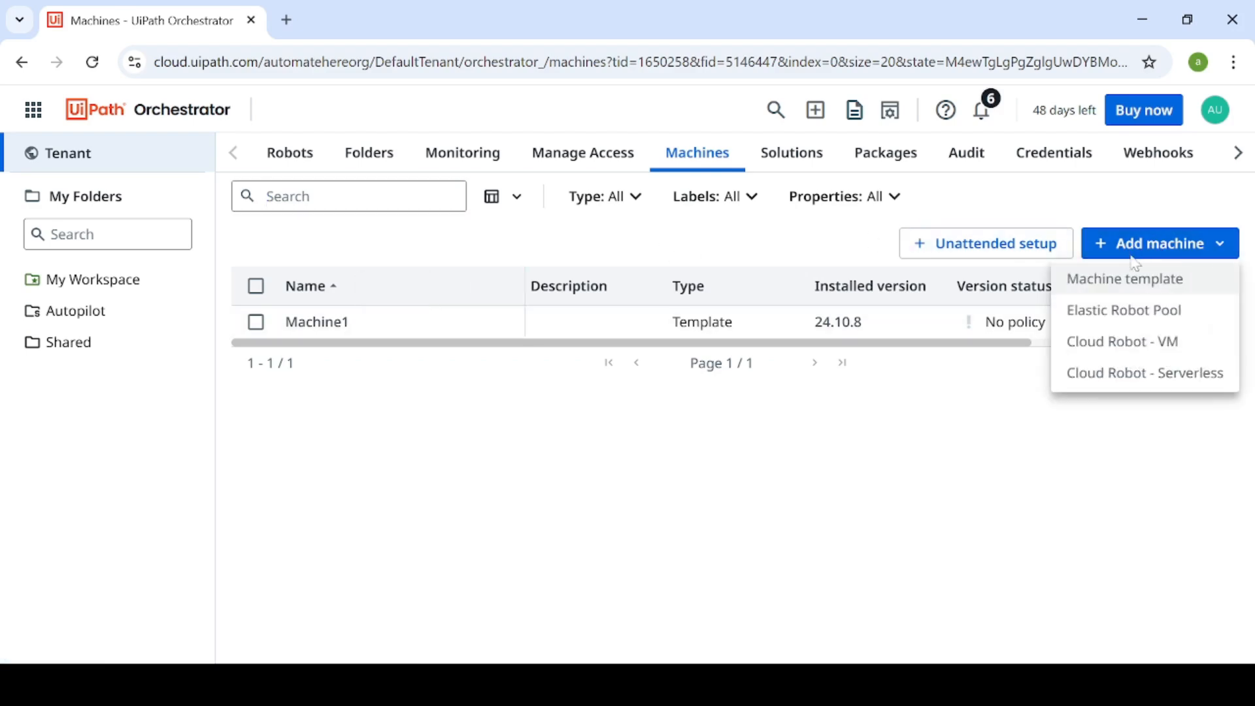
pyautogui.click(1109, 290)
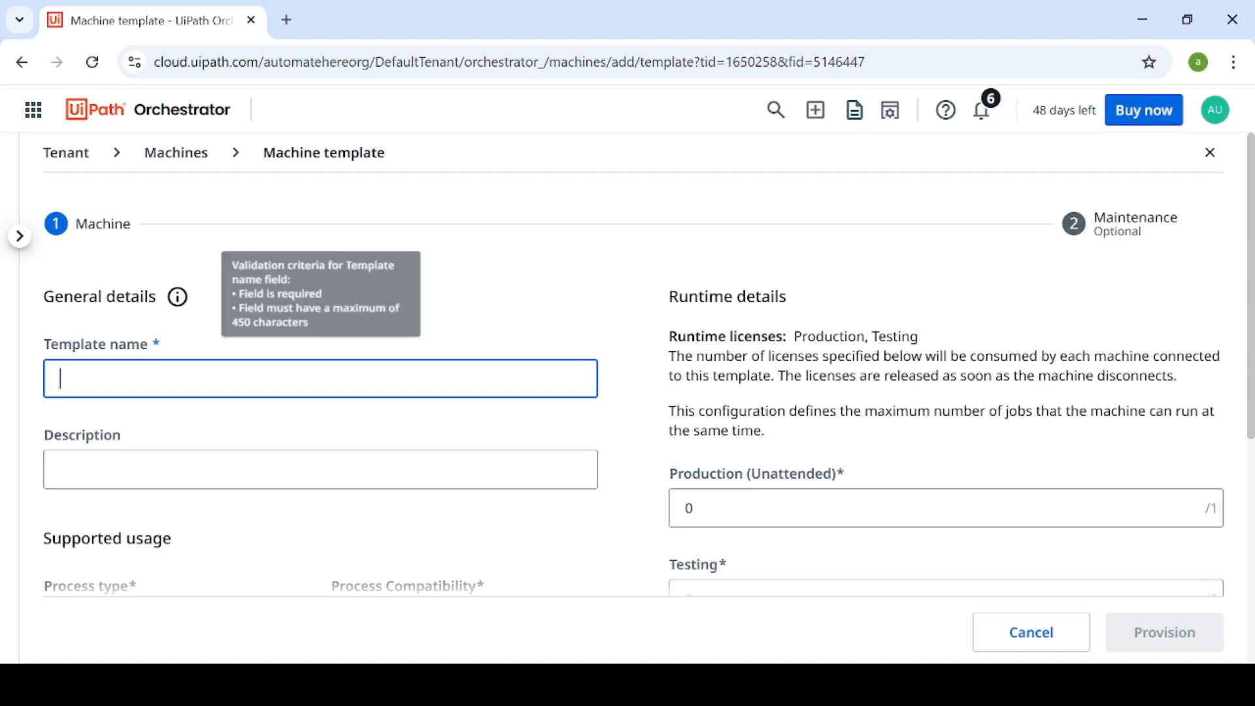
pyautogui.write('Machine')
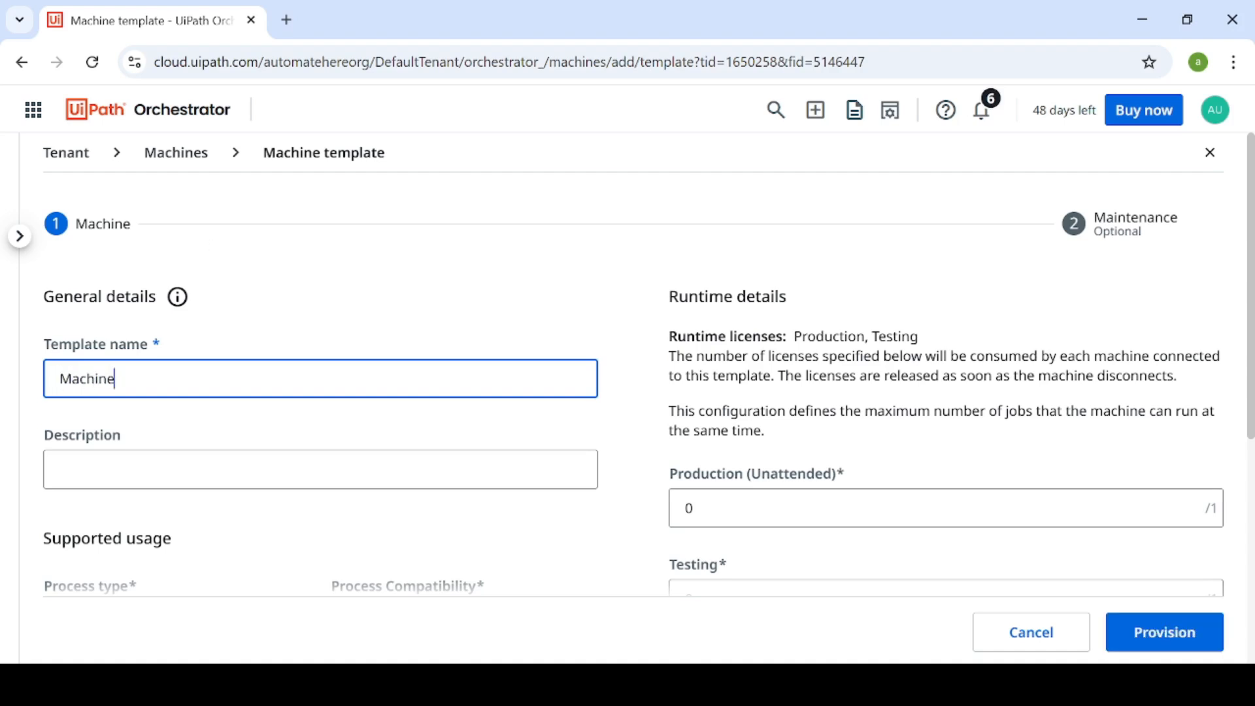
pyautogui.write('2')
# Assign 1 Production (Unattended) runtime license to the Machine2 template and provision it
pyautogui.scroll(-6, 236, 373)
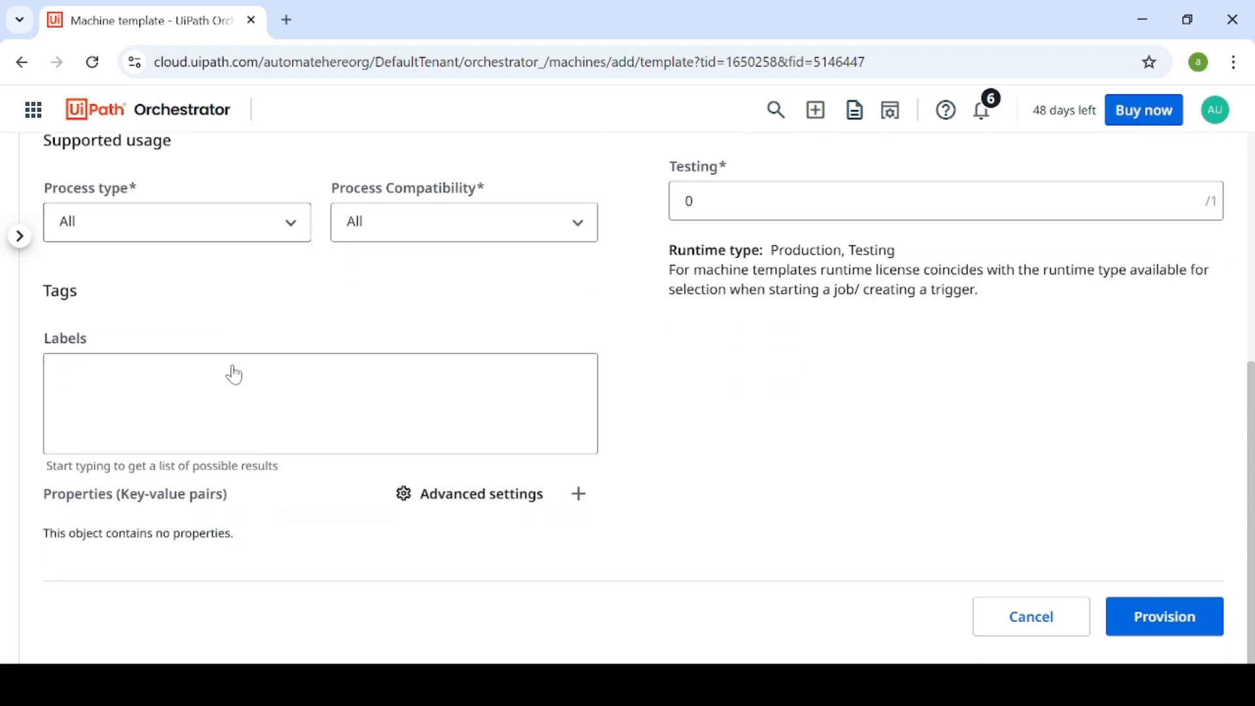
pyautogui.scroll(3, 234, 374)
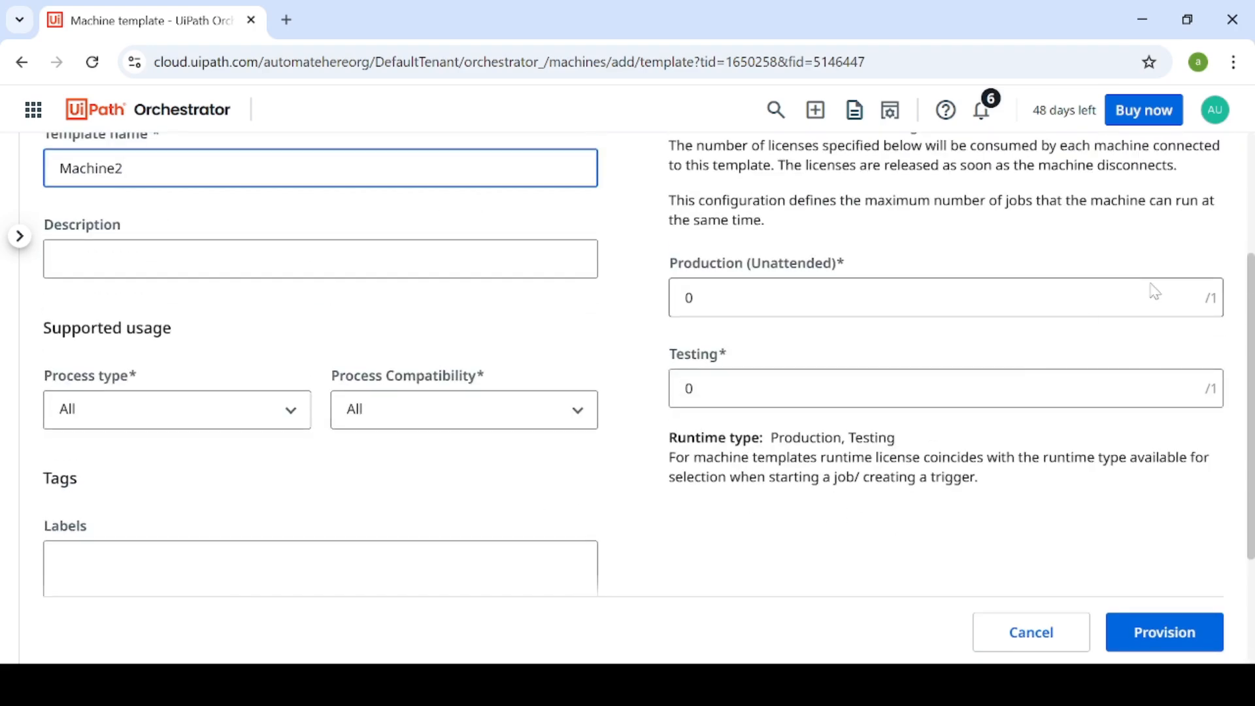
pyautogui.click(1176, 298)
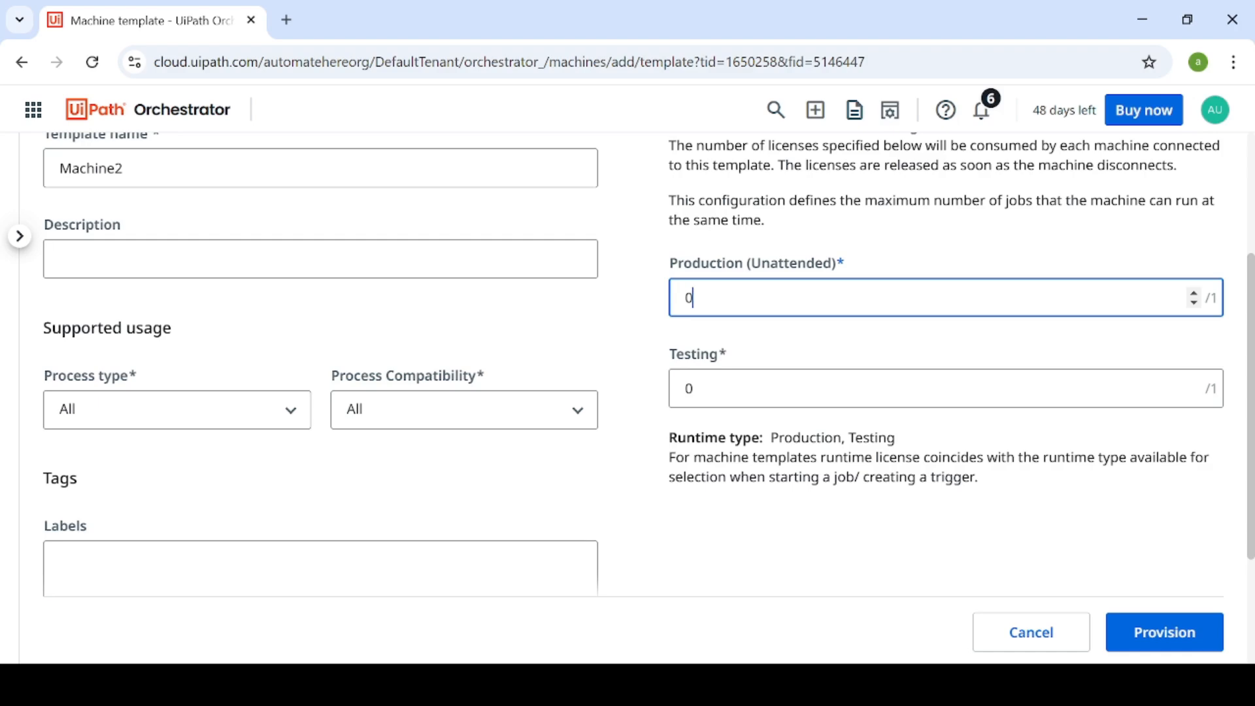
pyautogui.press('BackSpace')
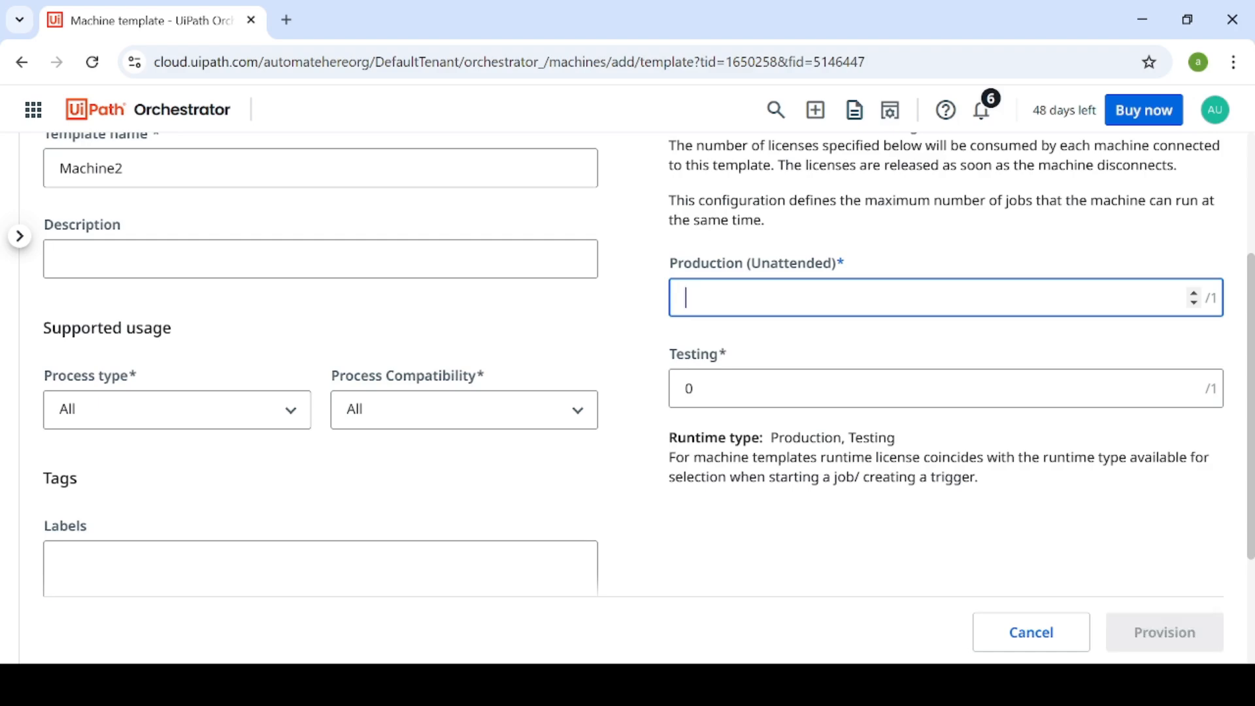
pyautogui.write('1')
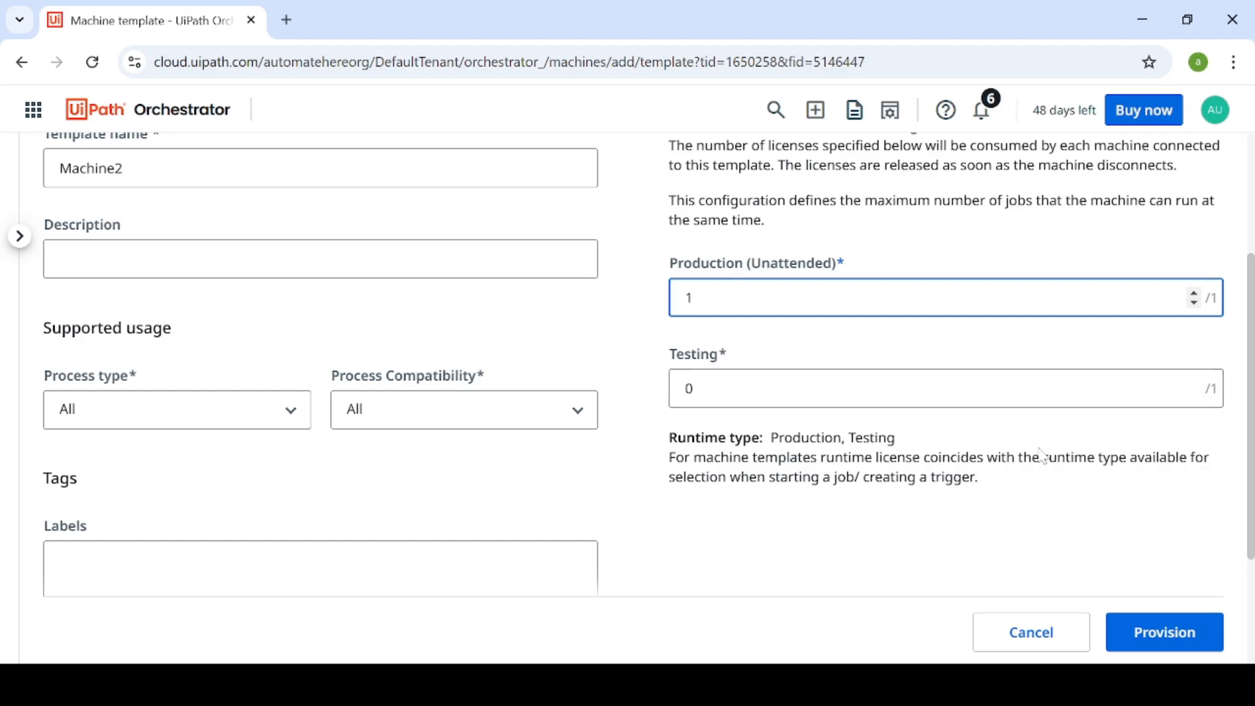
pyautogui.click(1154, 638)
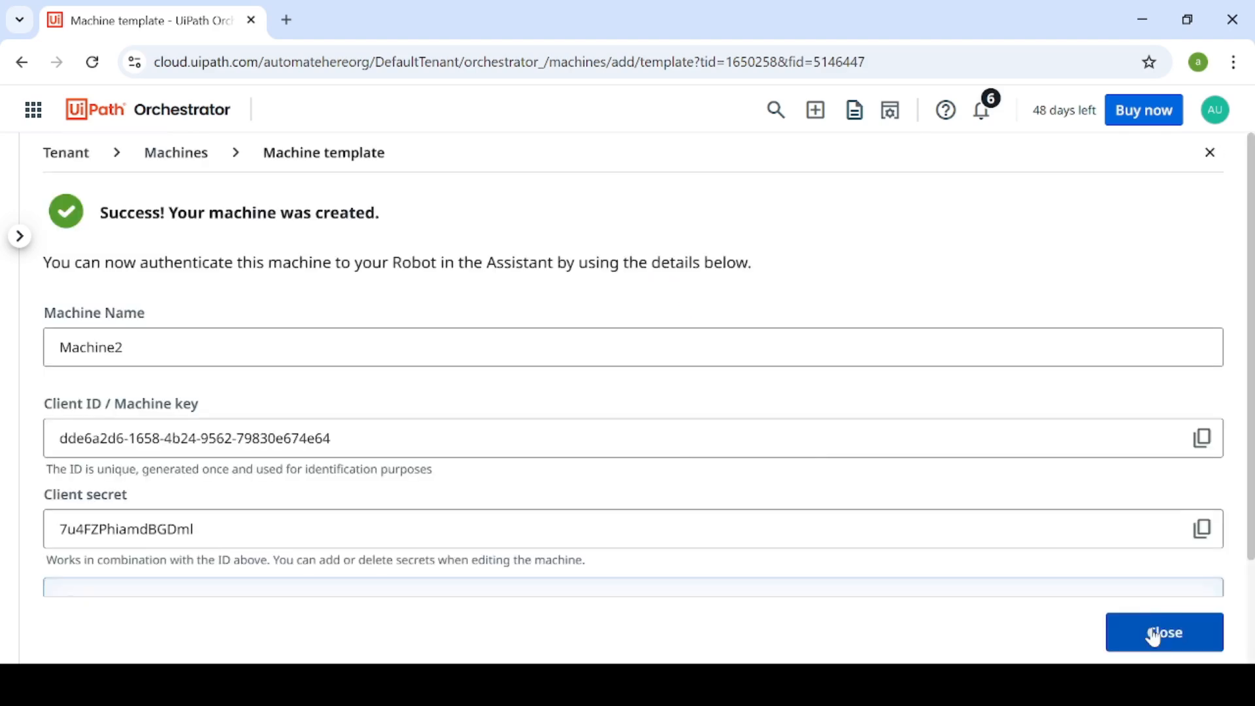
pyautogui.scroll(-2, 584, 433)
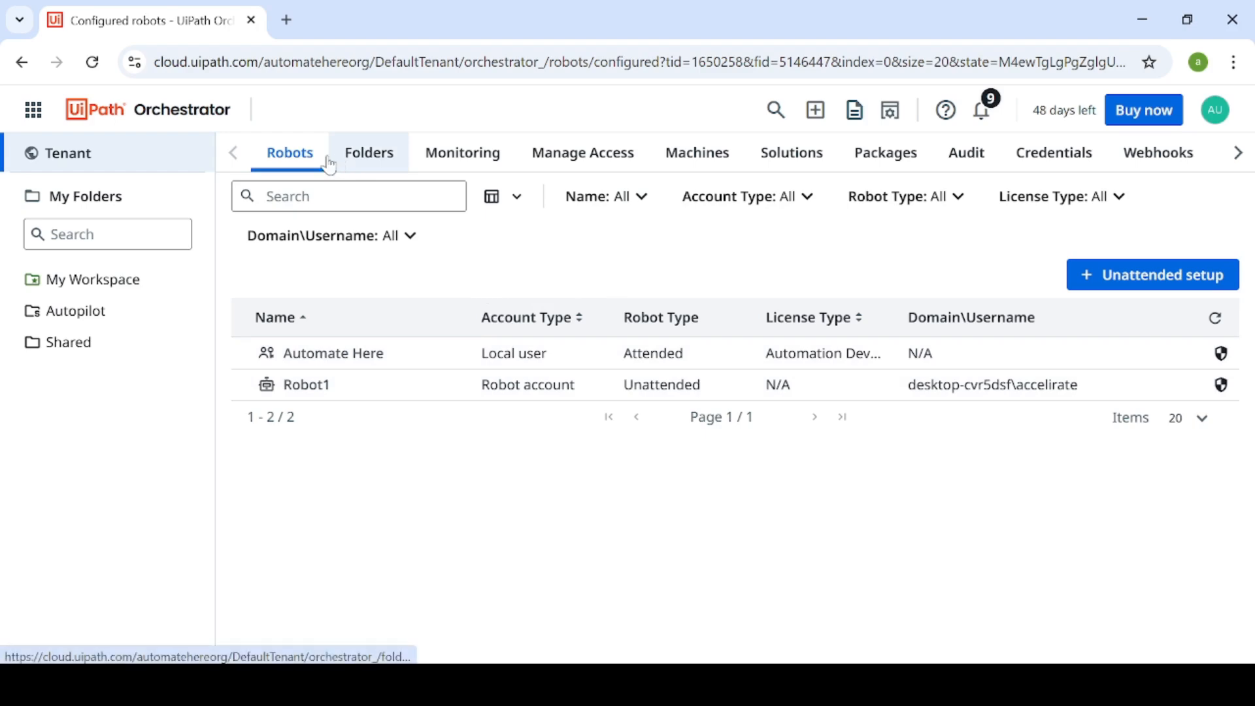
# Check the tenant's unattended sessions in monitoring and return to the list of configured robots
pyautogui.click(472, 159)
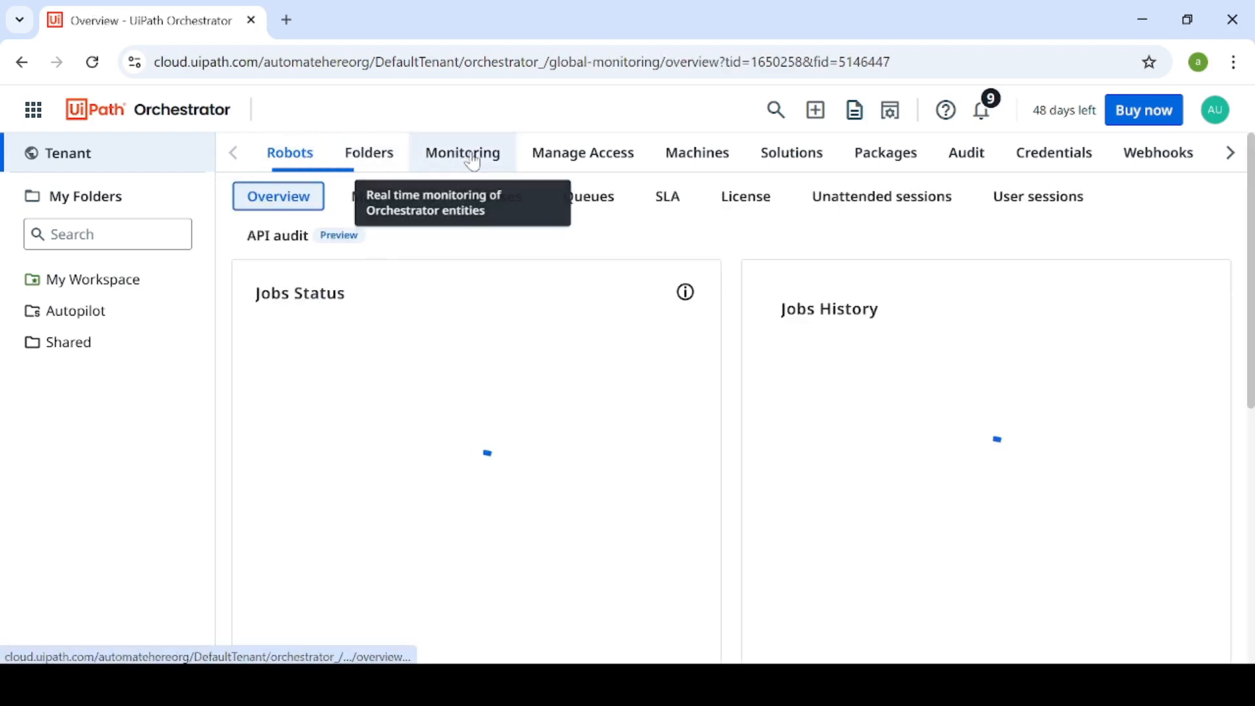
pyautogui.click(875, 205)
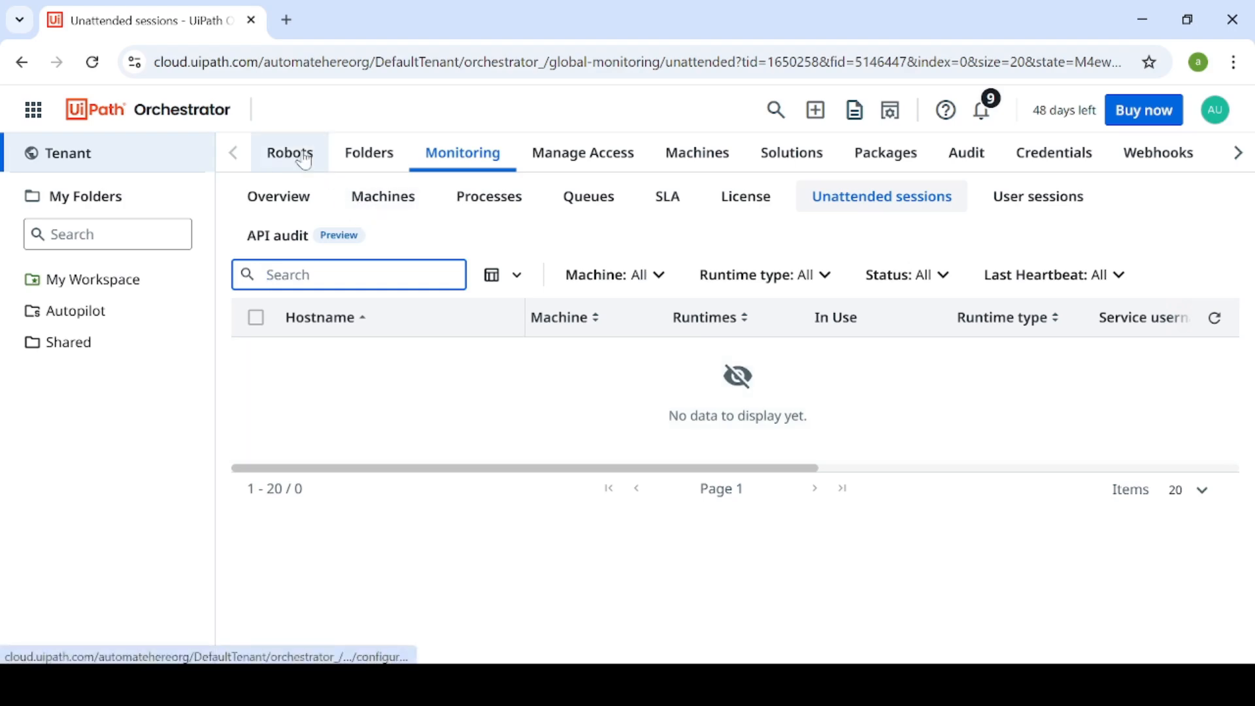
pyautogui.click(301, 159)
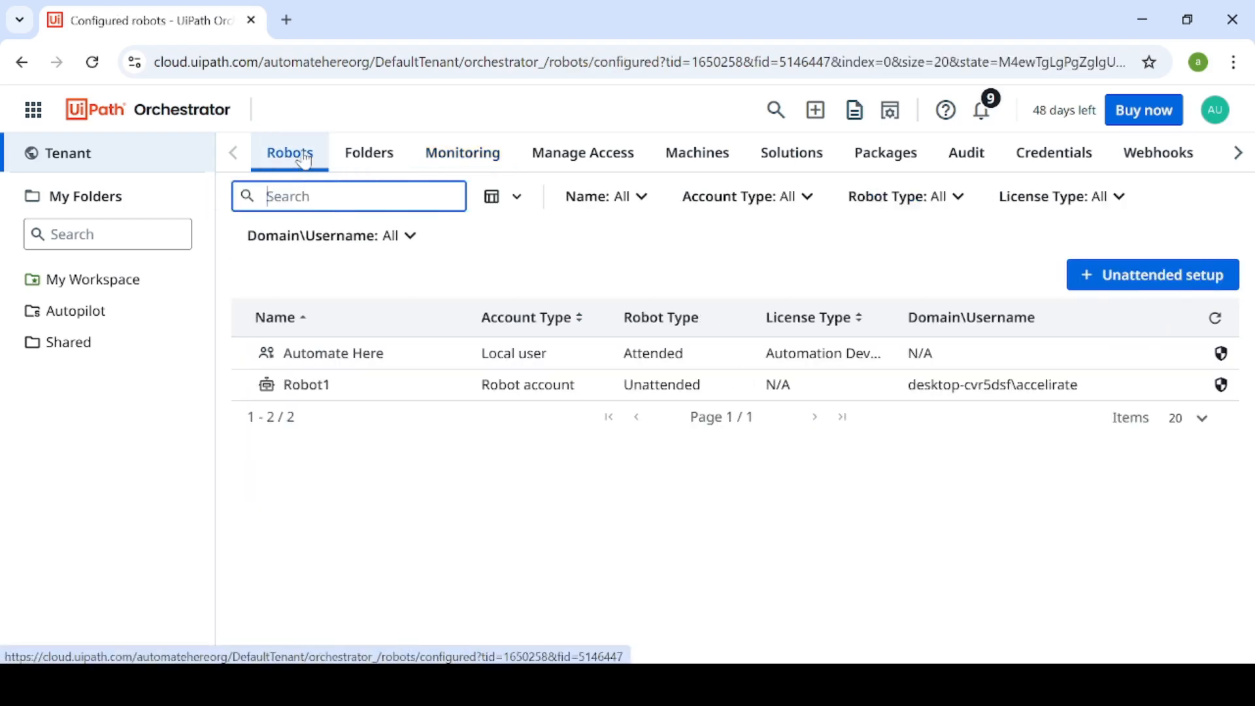
# Start an unattended setup as Self hosted with a static machine template, and select Machine2 as its template
pyautogui.click(1151, 283)
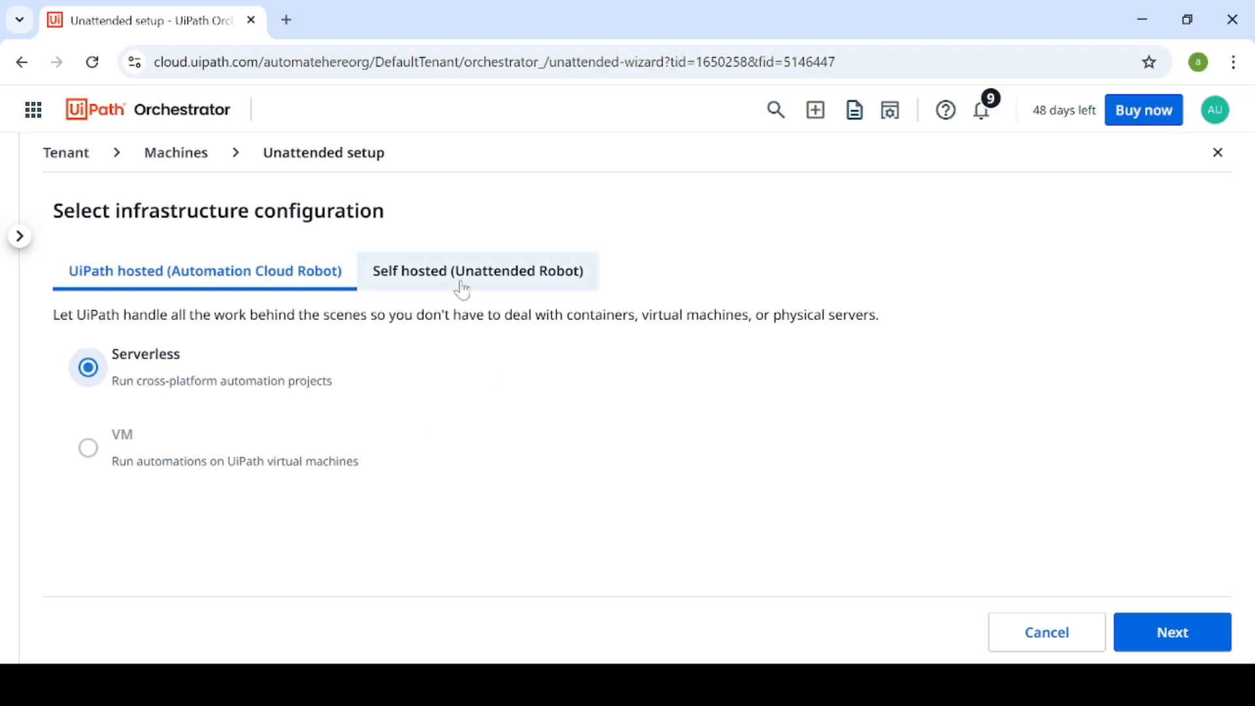
pyautogui.click(495, 283)
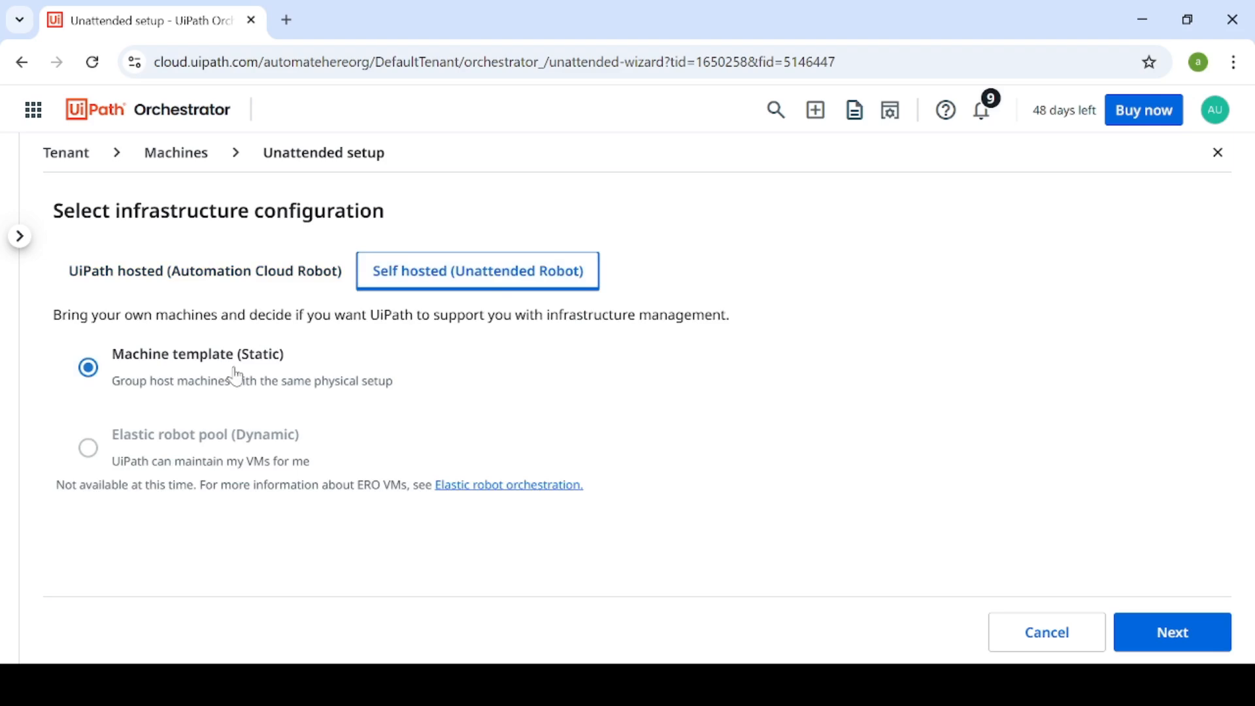
pyautogui.click(1172, 638)
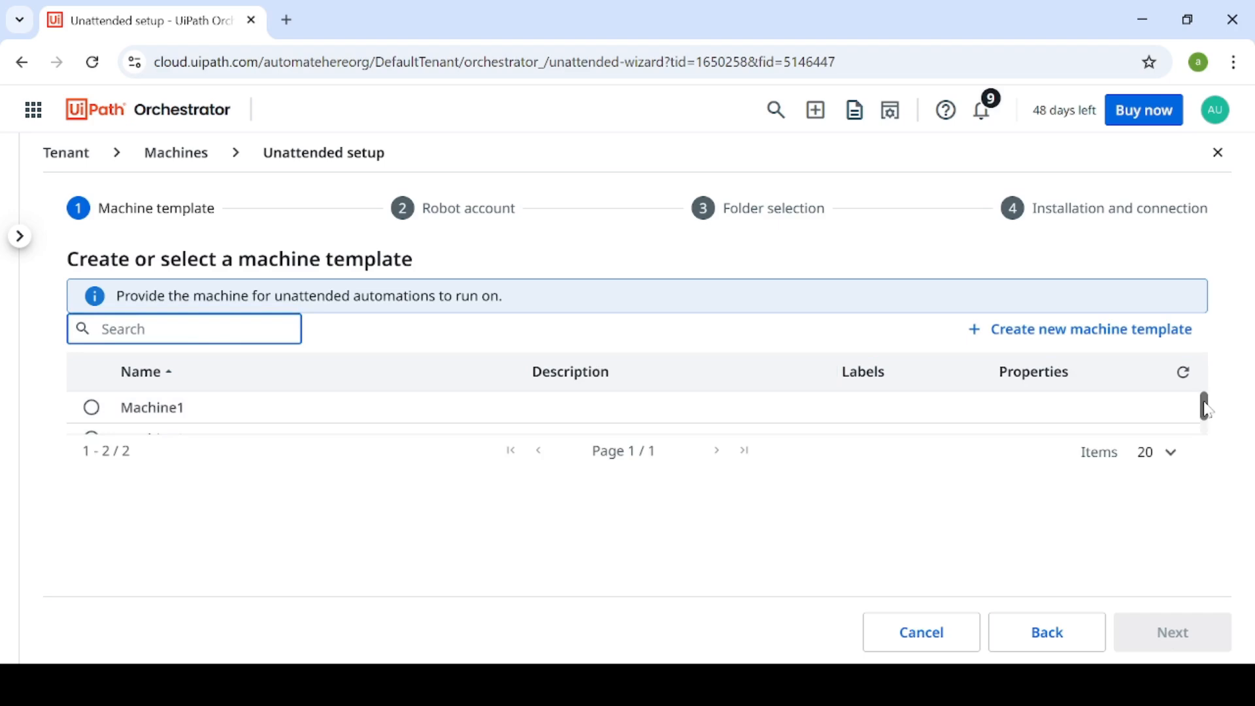
pyautogui.moveTo(1207, 409); pyautogui.dragTo(1209, 425)
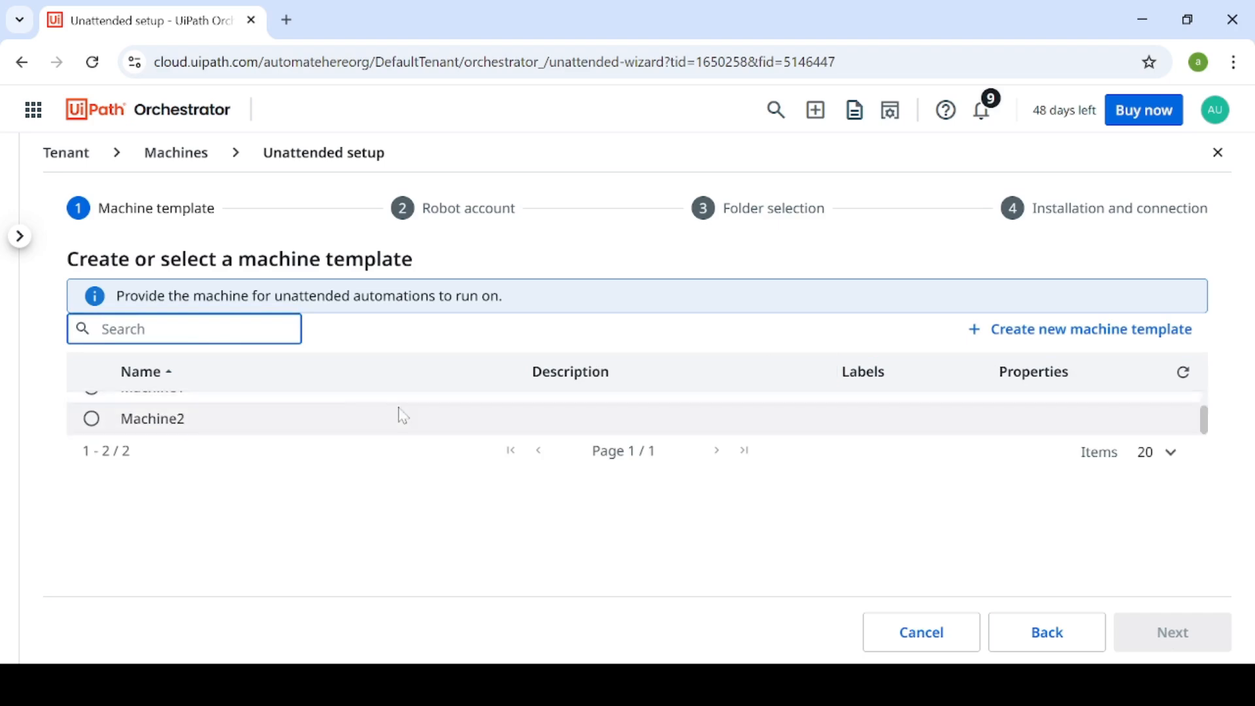
pyautogui.click(94, 423)
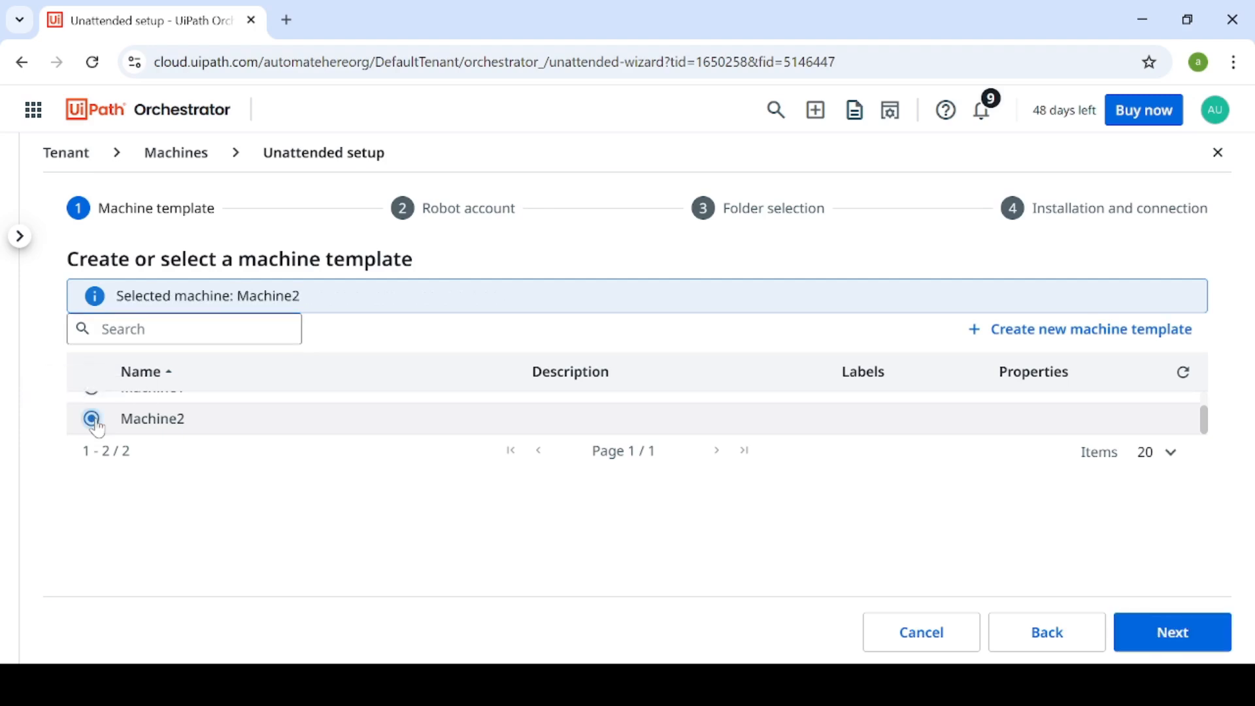
pyautogui.click(1169, 639)
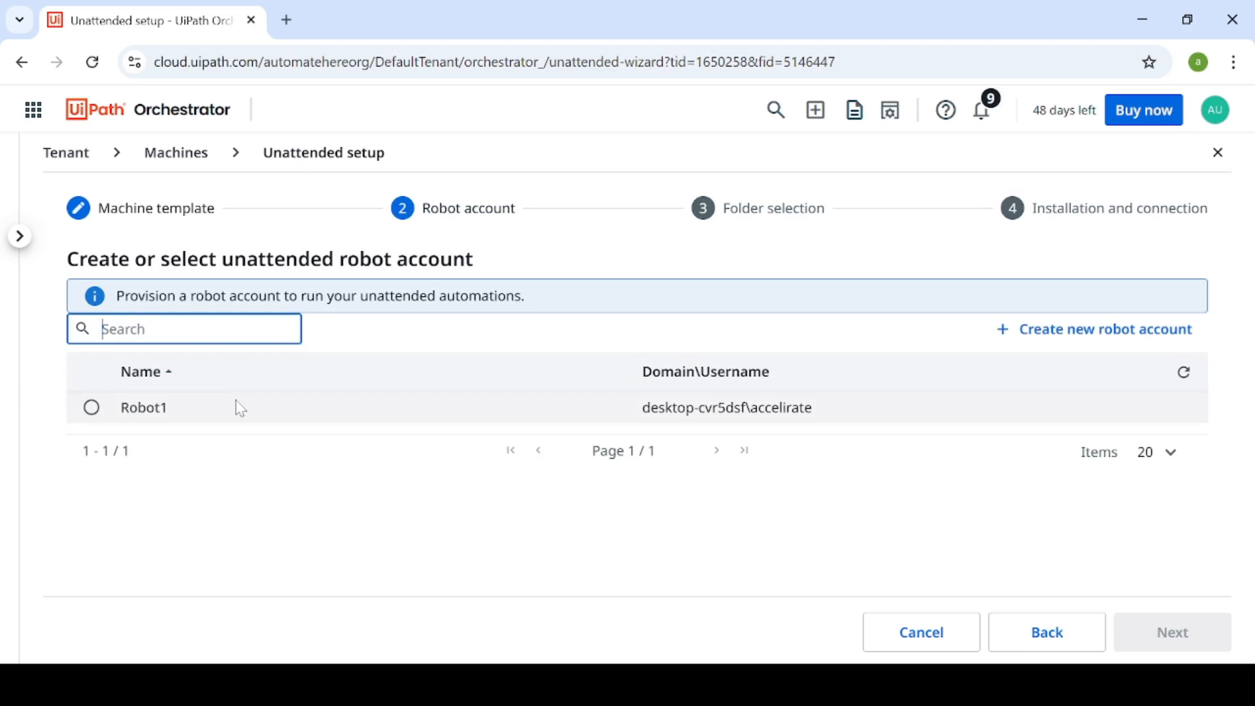
# Select Robot1 as the unattended robot account and assign it to the Autopilot and Shared folders
pyautogui.click(92, 409)
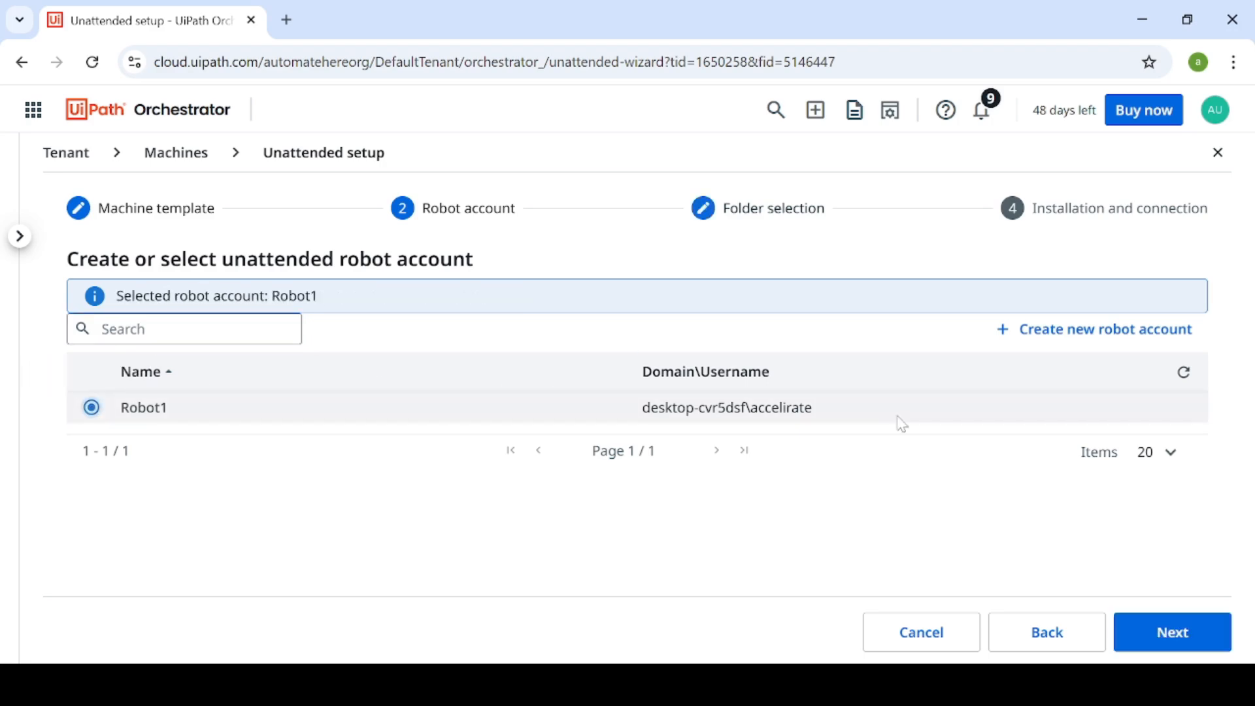
pyautogui.click(1179, 630)
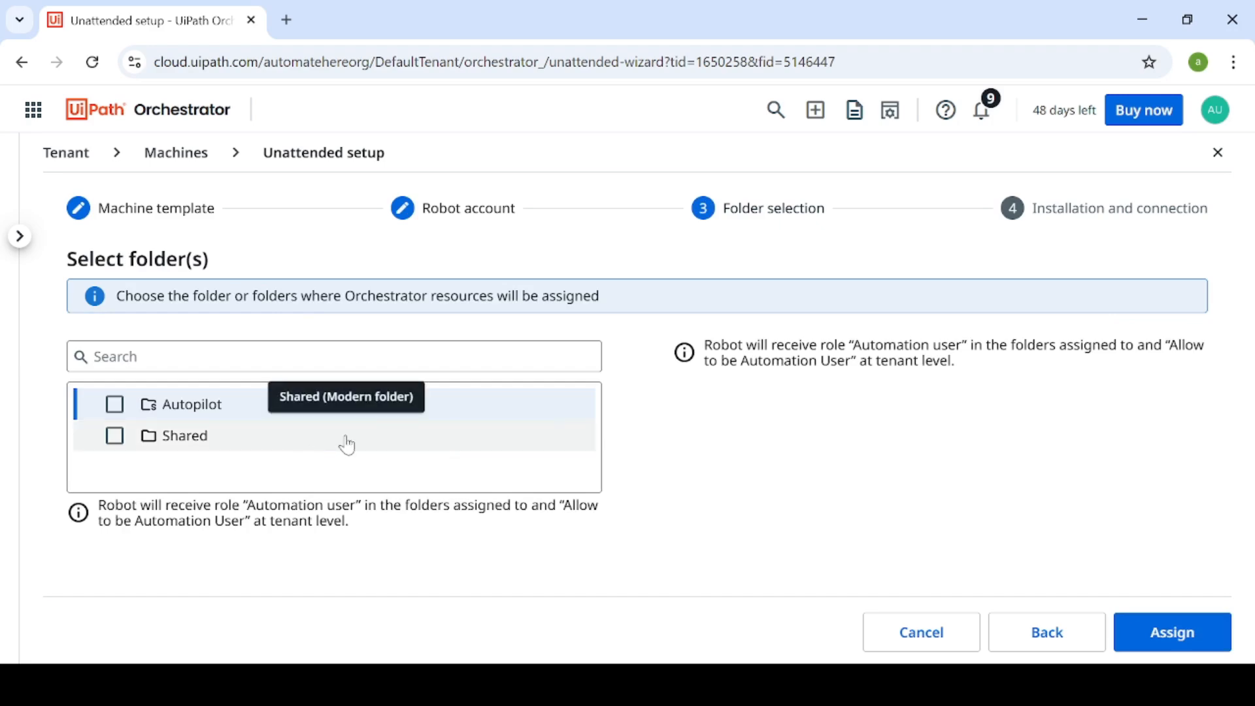
pyautogui.click(115, 404)
pyautogui.click(115, 435)
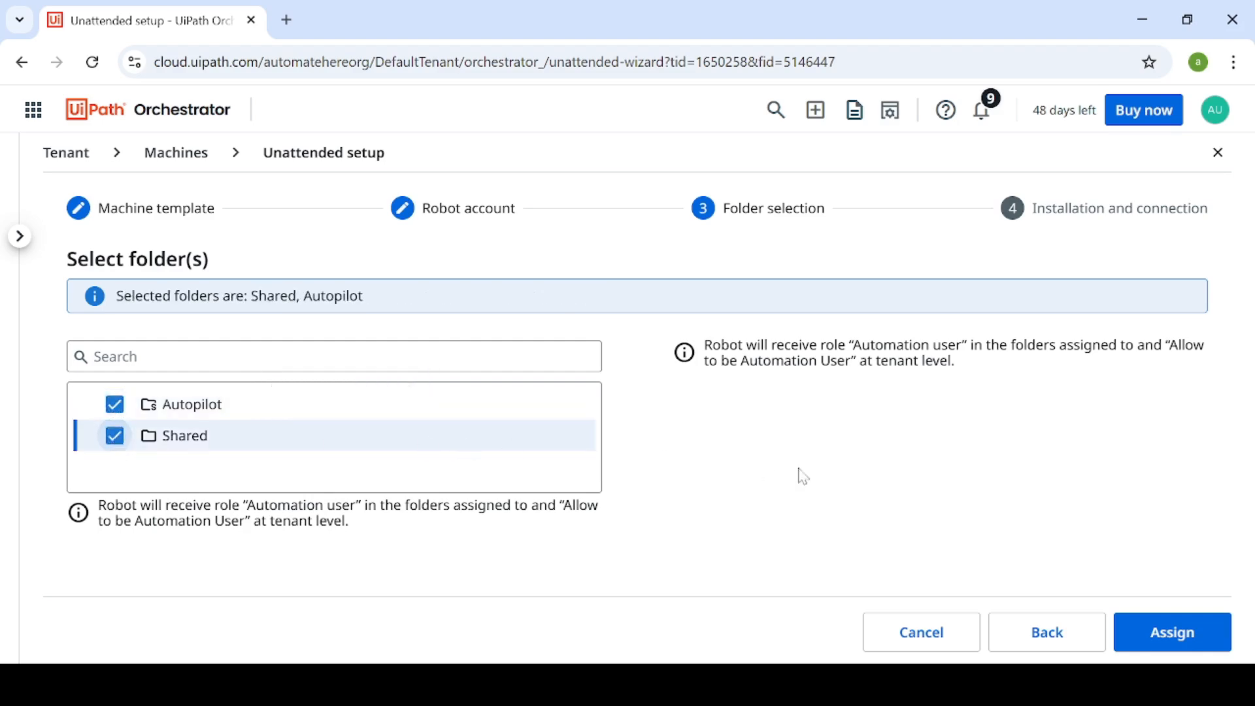
pyautogui.click(1163, 639)
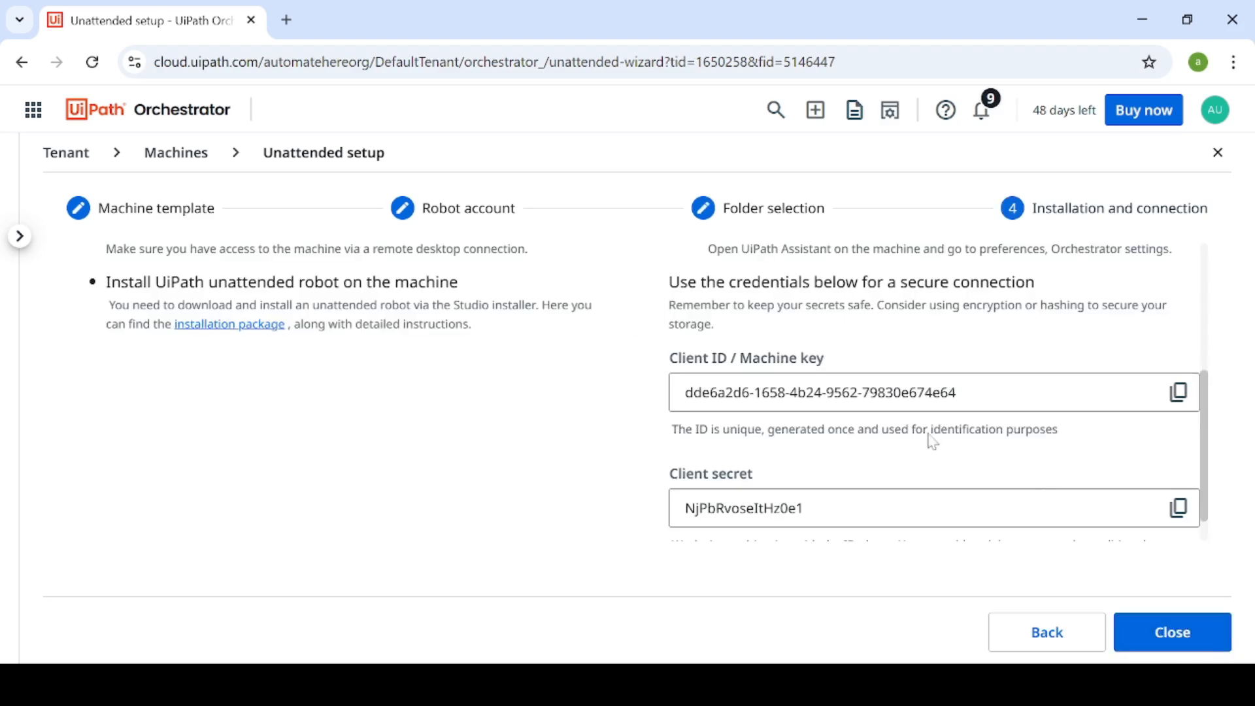
# Review the connection credentials for the machine and copy its Client ID / Machine key
pyautogui.scroll(-1, 938, 423)
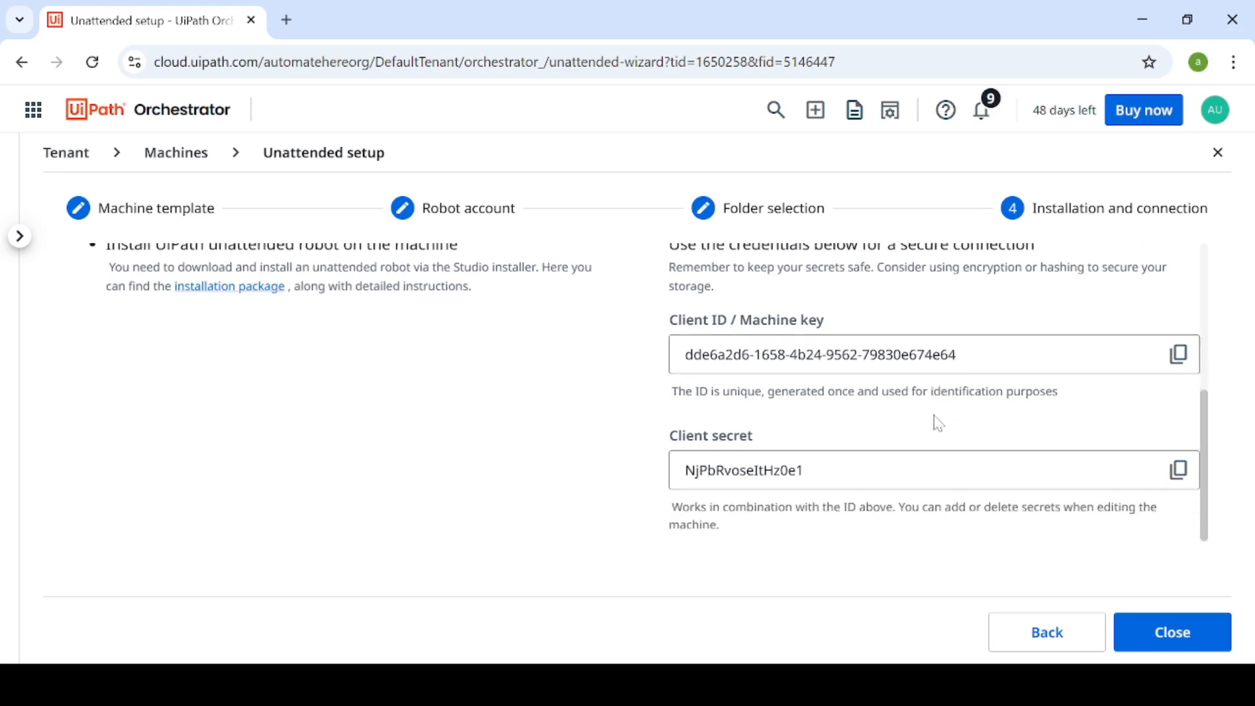
pyautogui.scroll(1, 938, 424)
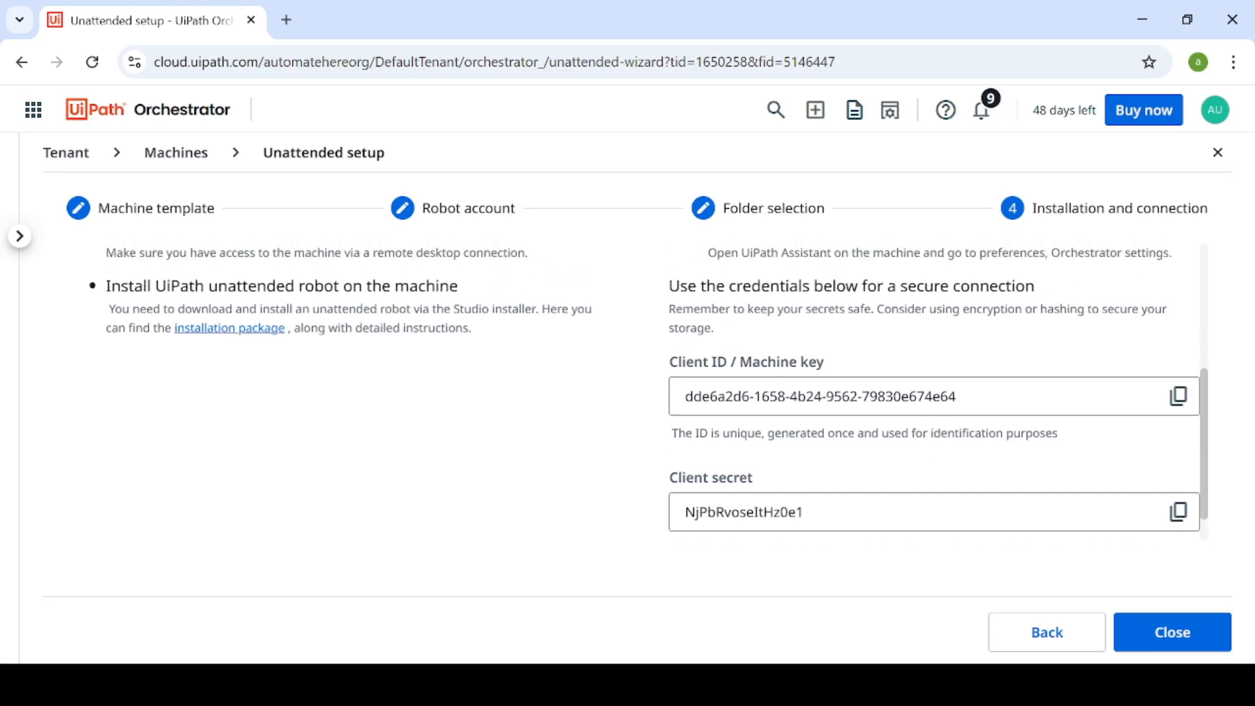
pyautogui.click(1180, 399)
# Close the unattended setup without connecting the robot and view the tenant's unattended sessions in monitoring
pyautogui.click(1178, 636)
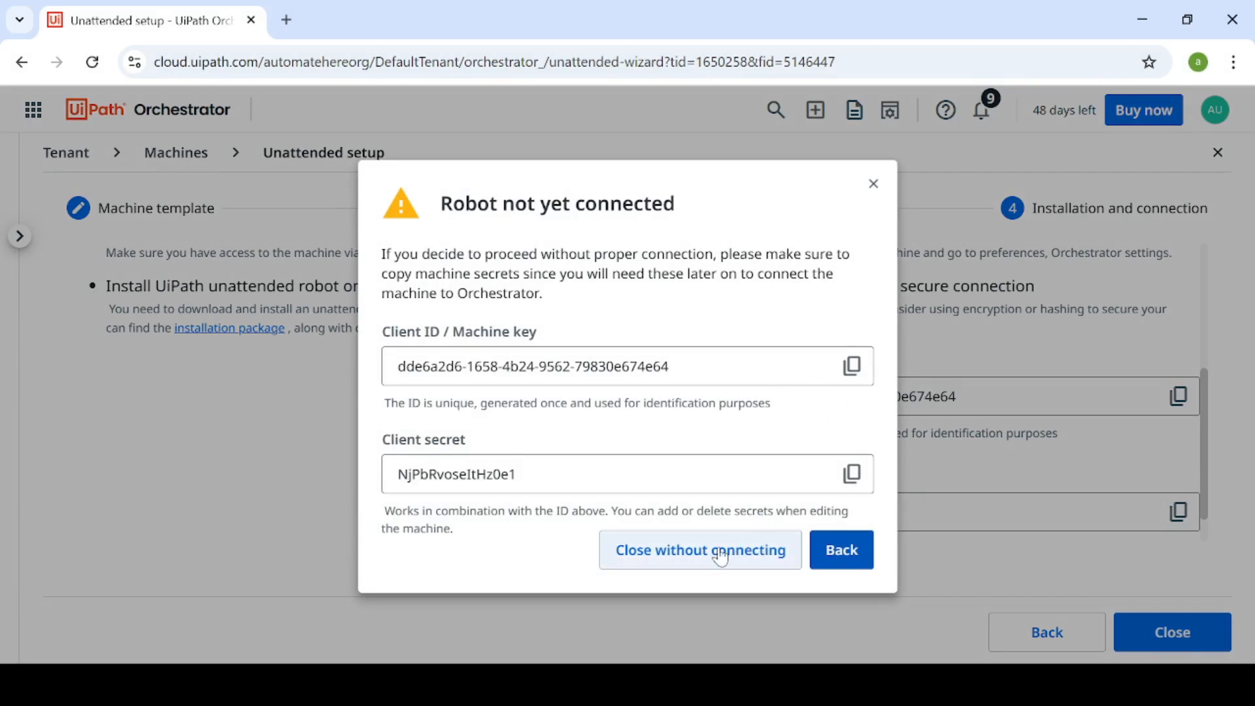
pyautogui.click(690, 558)
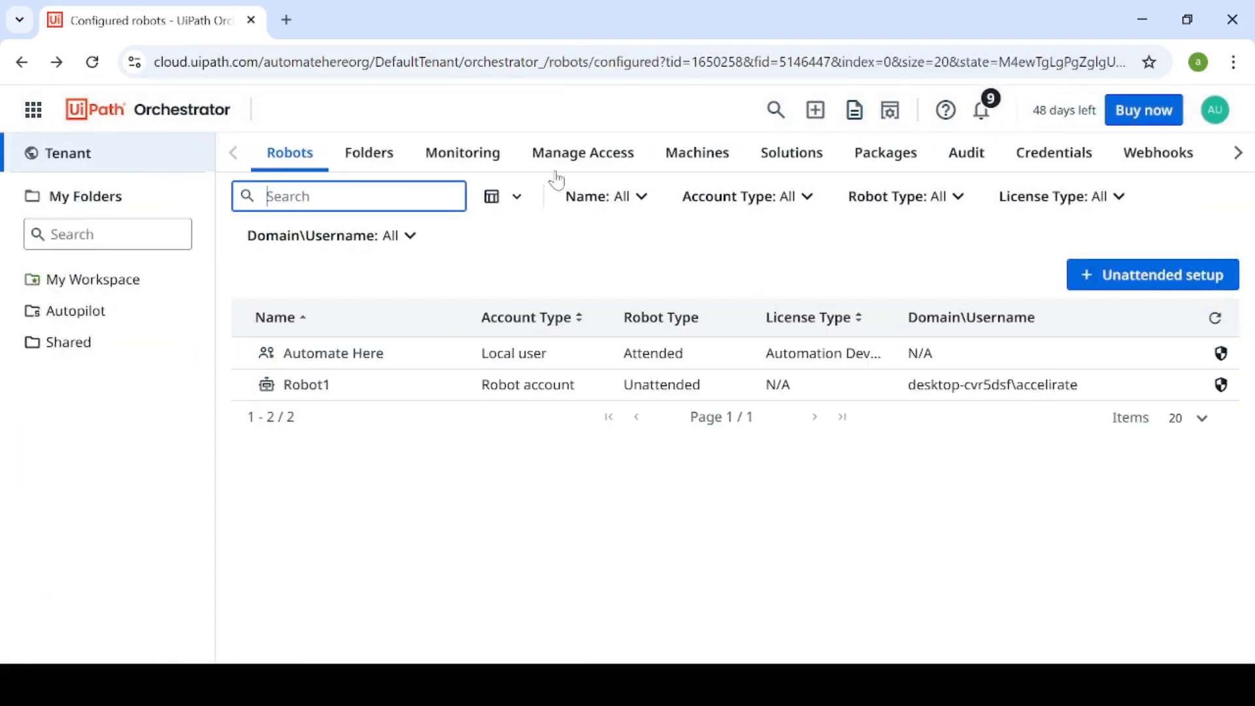
pyautogui.click(460, 163)
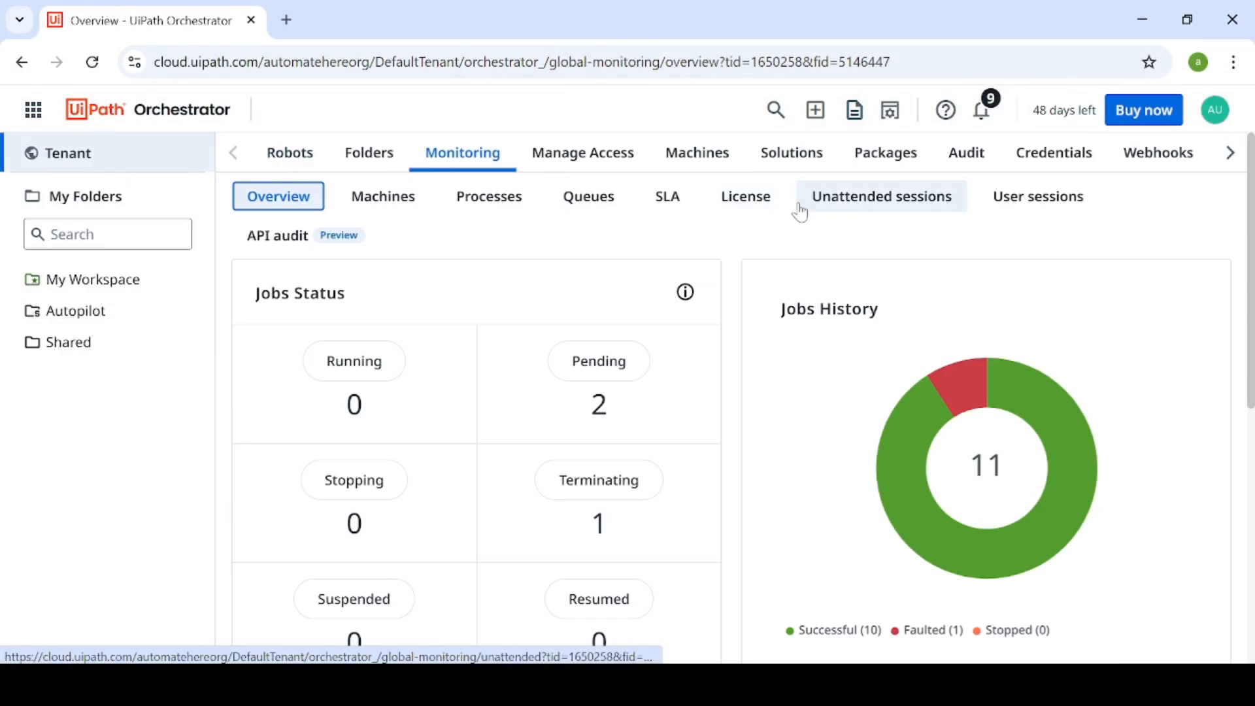
pyautogui.click(861, 202)
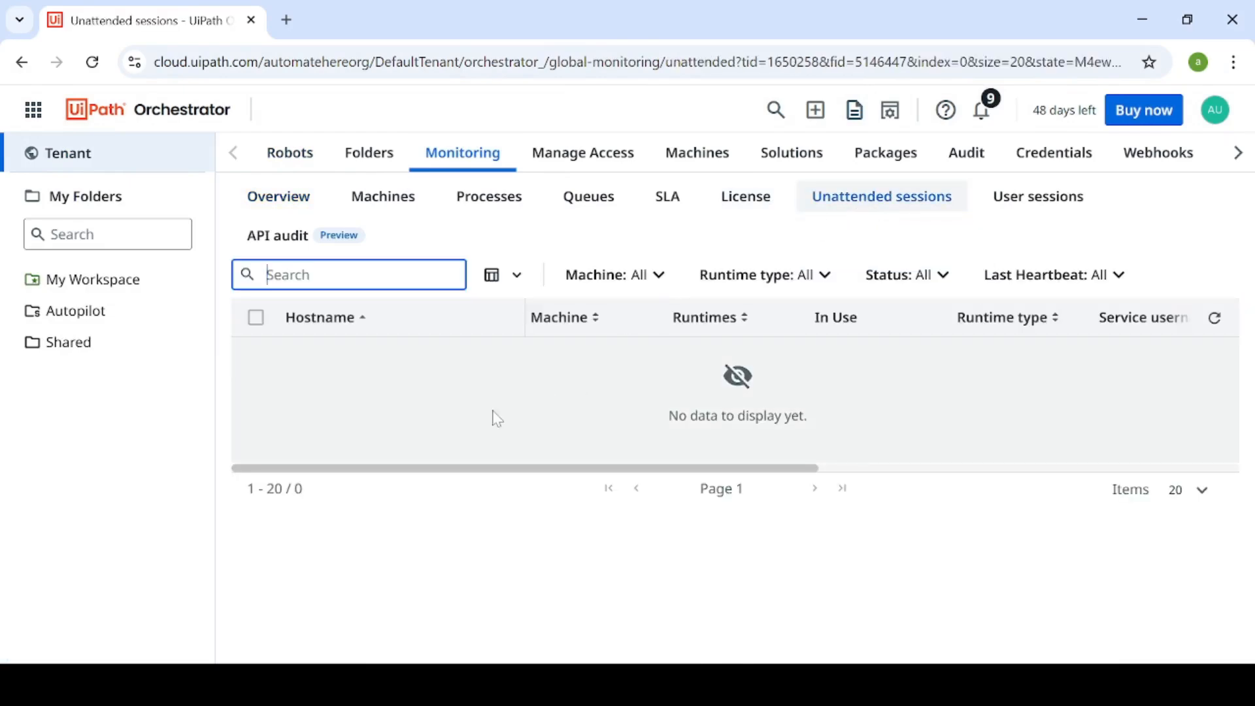
# Switch to UiPath Assistant and open the Orchestrator Settings in its preferences
pyautogui.click(346, 684)
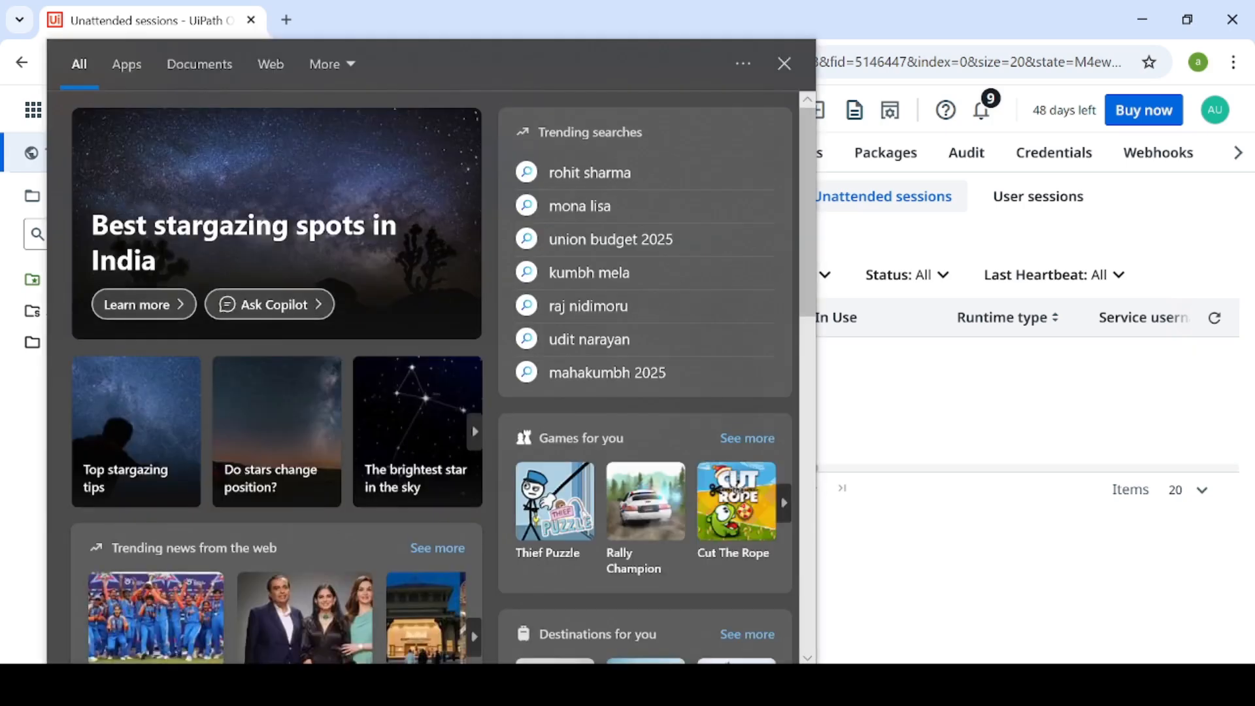
pyautogui.write('ass')
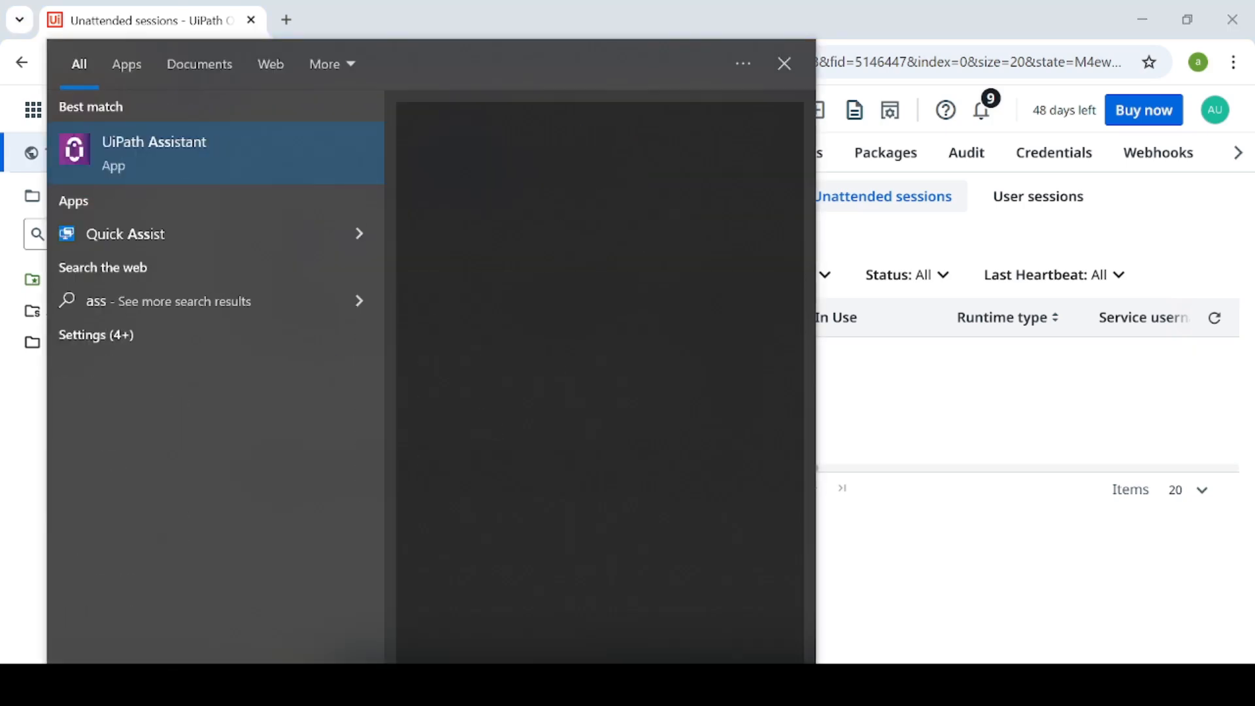
pyautogui.click(199, 165)
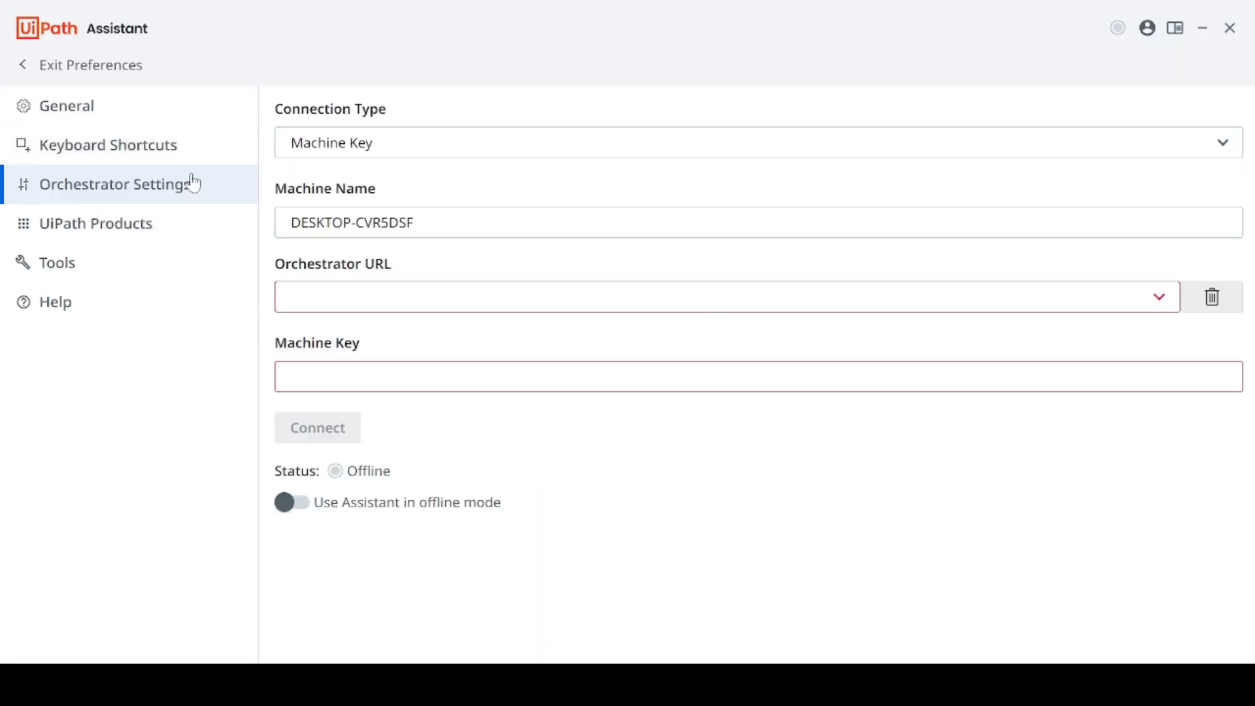
pyautogui.click(35, 78)
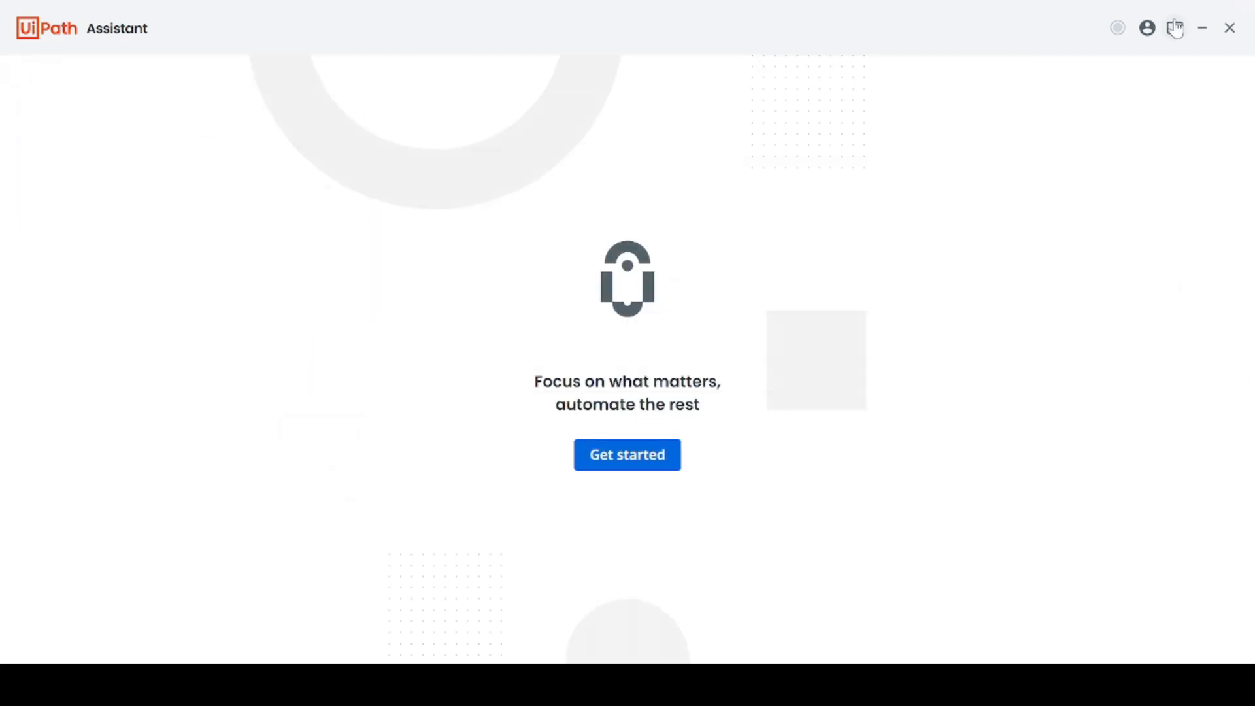
pyautogui.click(1150, 30)
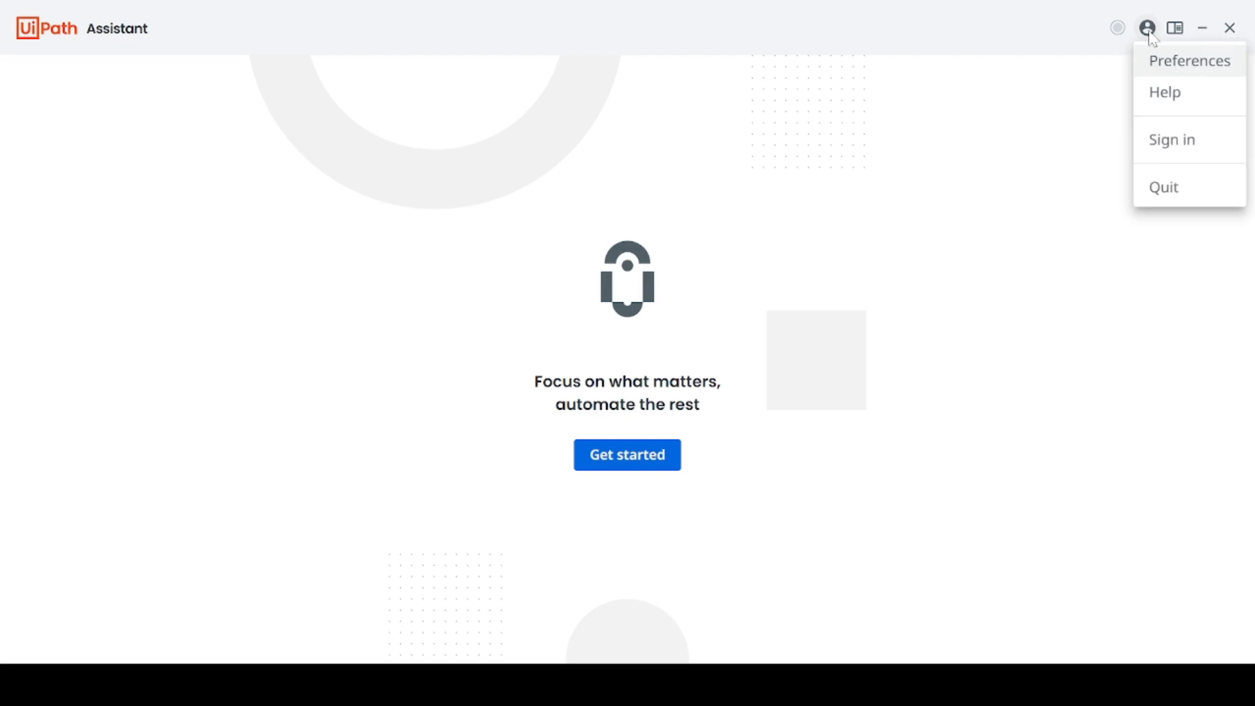
pyautogui.click(1208, 66)
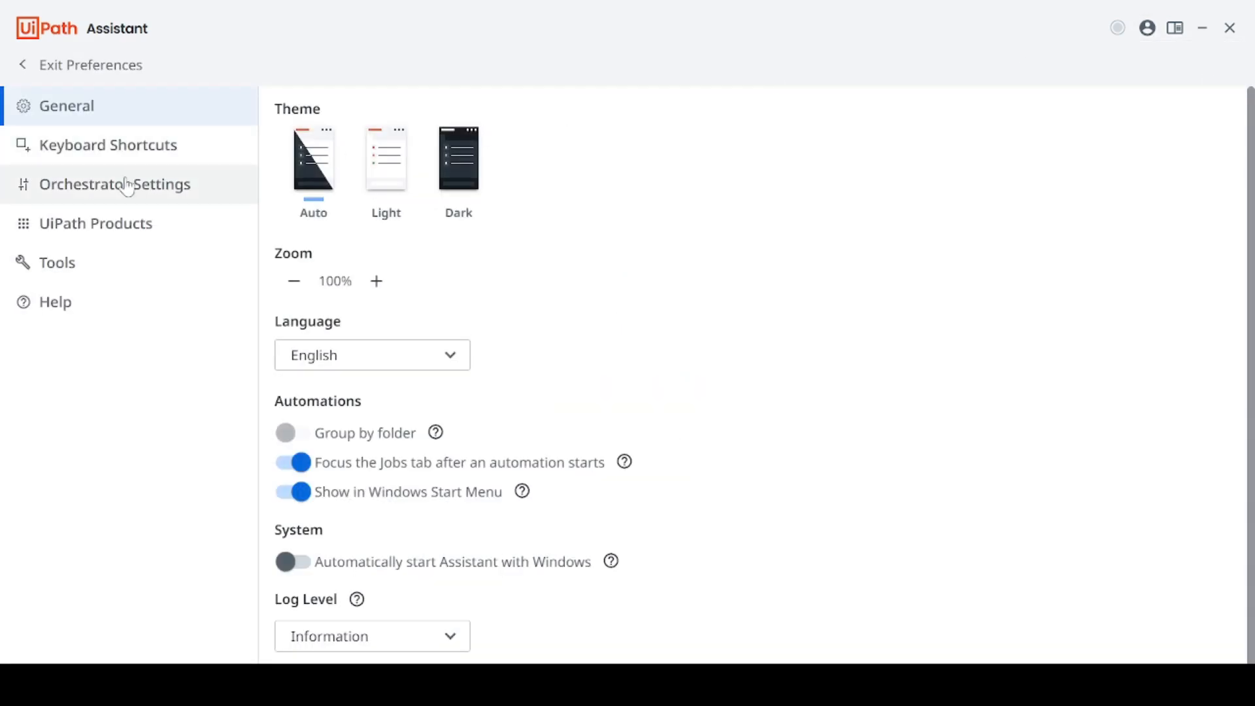
pyautogui.click(97, 192)
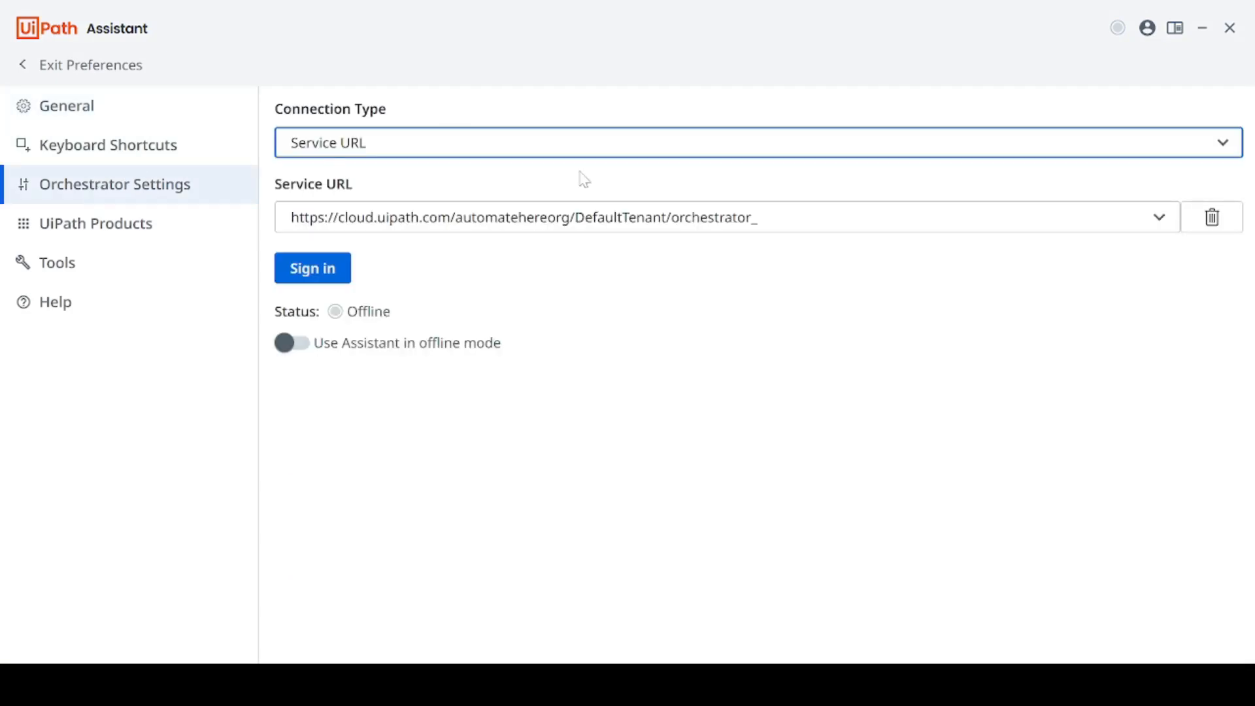
pyautogui.click(757, 155)
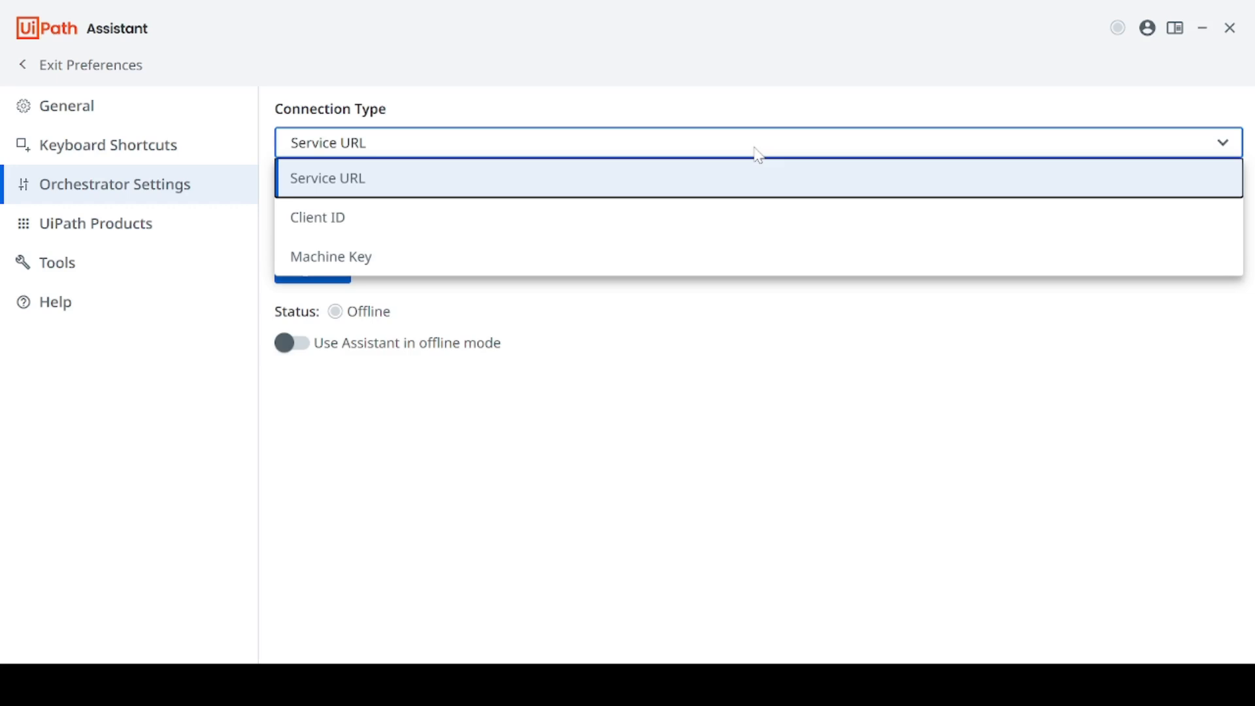
pyautogui.click(351, 268)
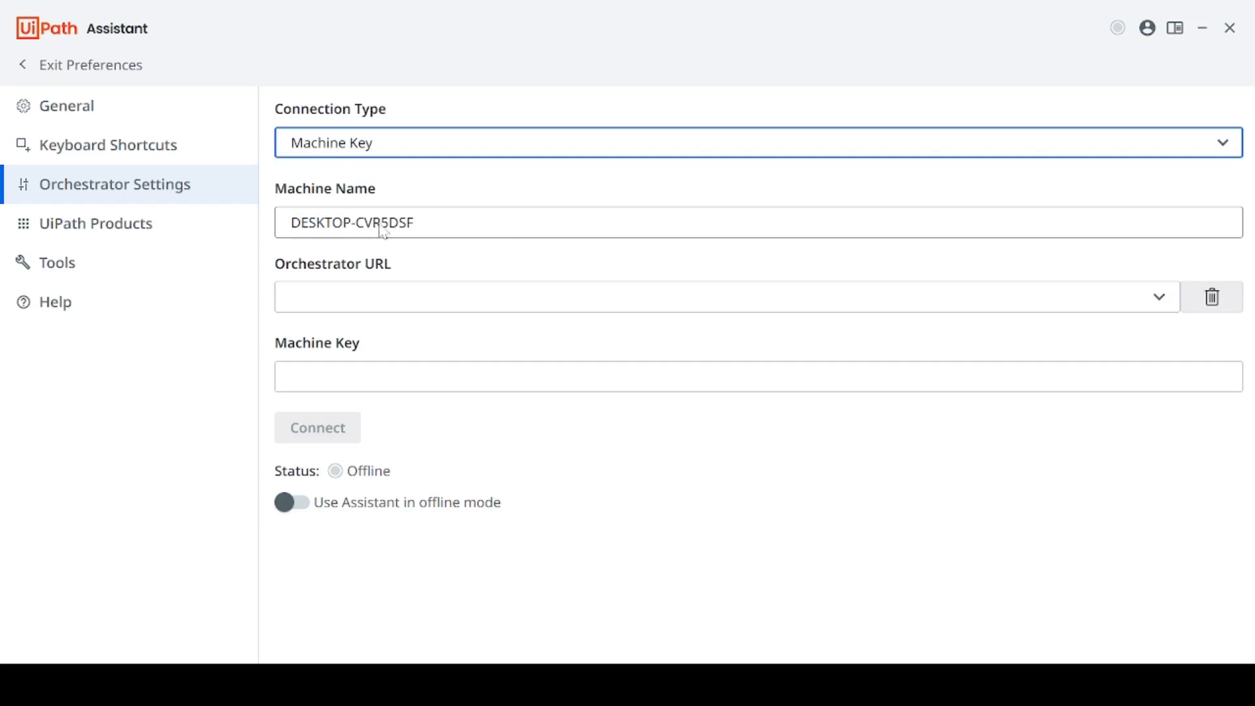
pyautogui.click(392, 296)
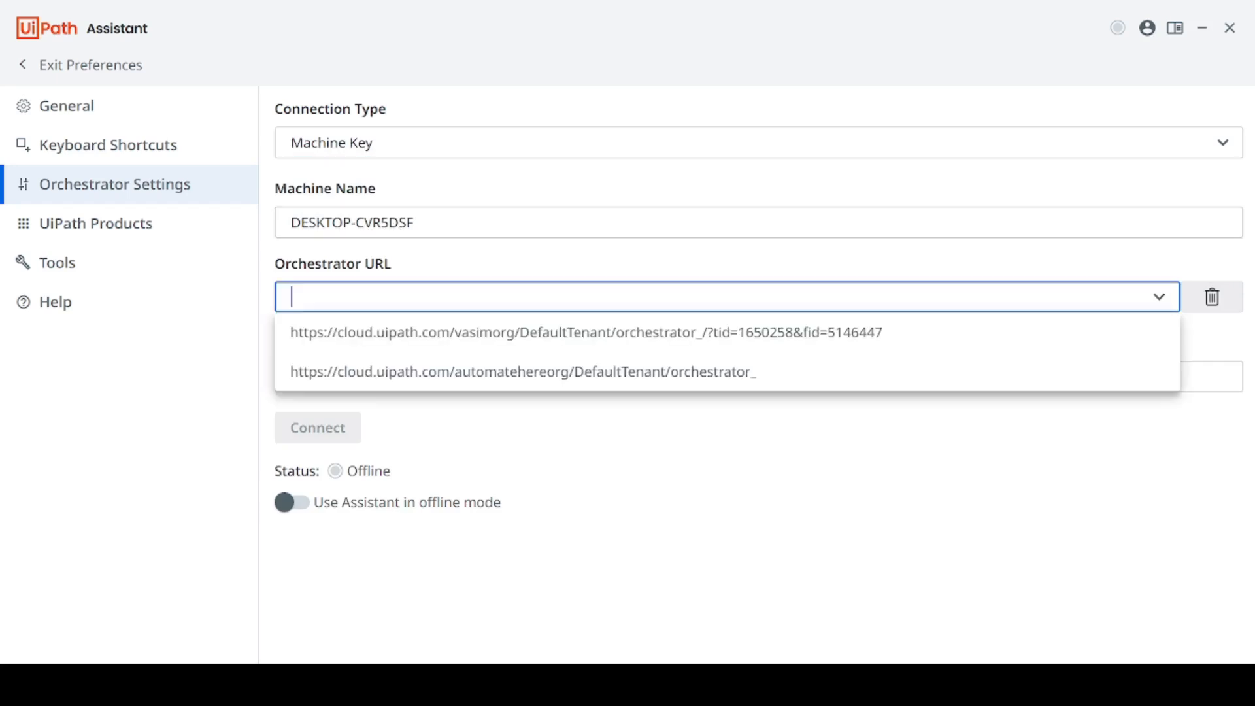
pyautogui.click(386, 372)
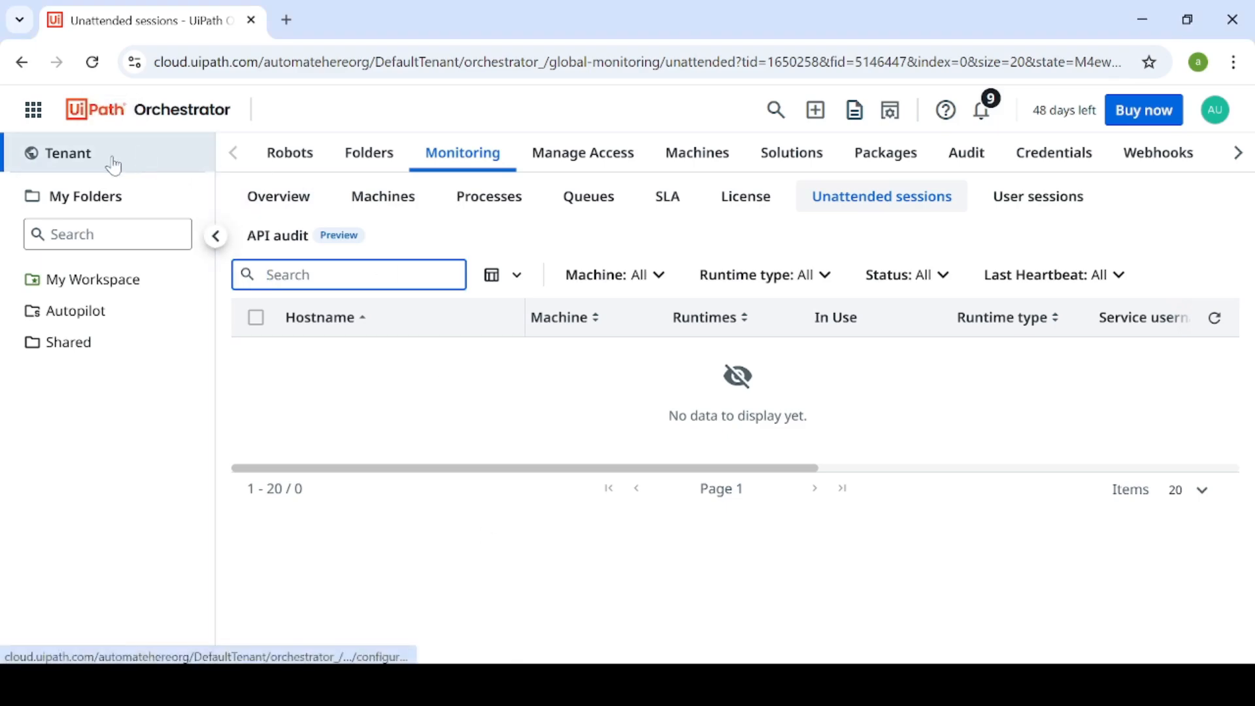
# Open the tenant's robots page in Orchestrator and select the base part of its web address, from https through orchestrator_
pyautogui.click(77, 158)
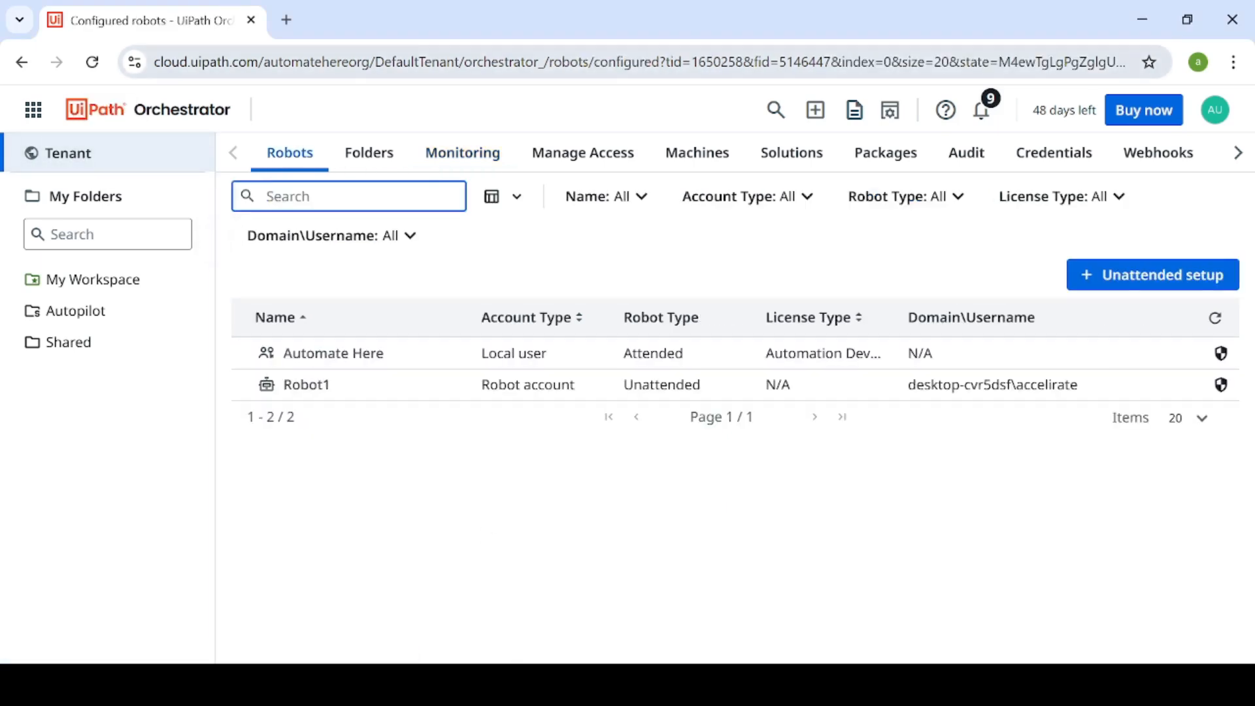
pyautogui.hotkey('ctrl', 'l')
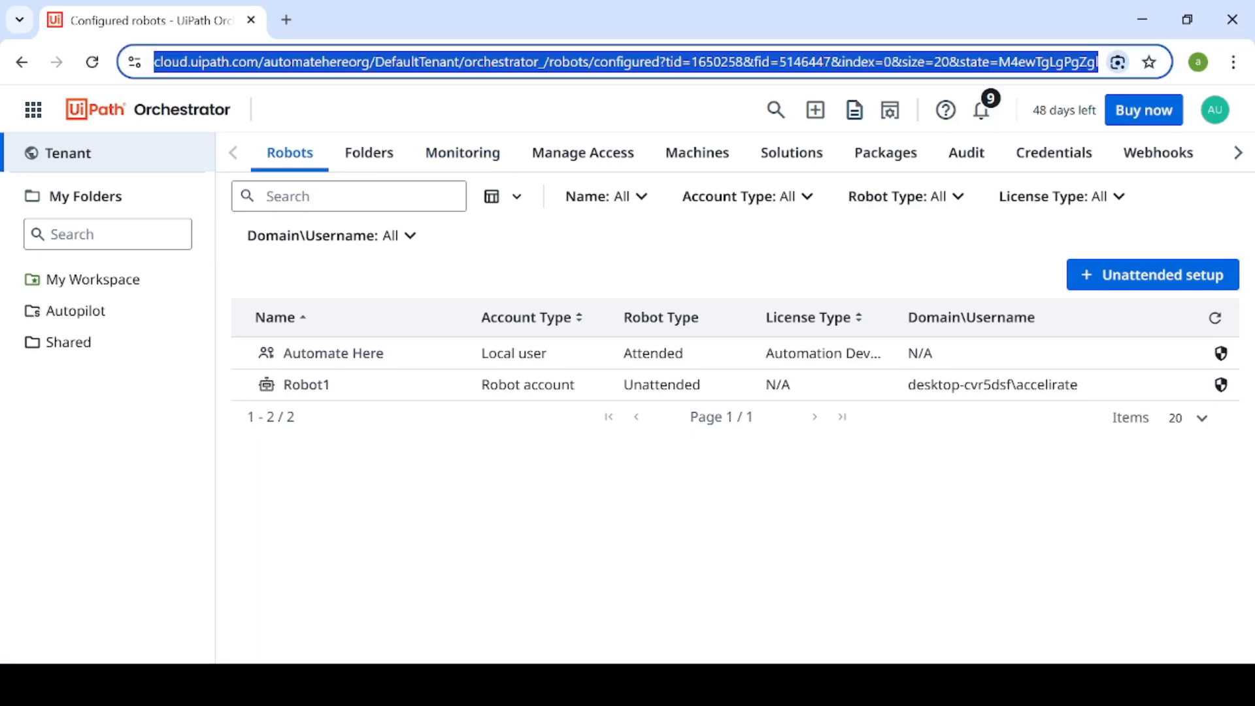
pyautogui.click(250, 64)
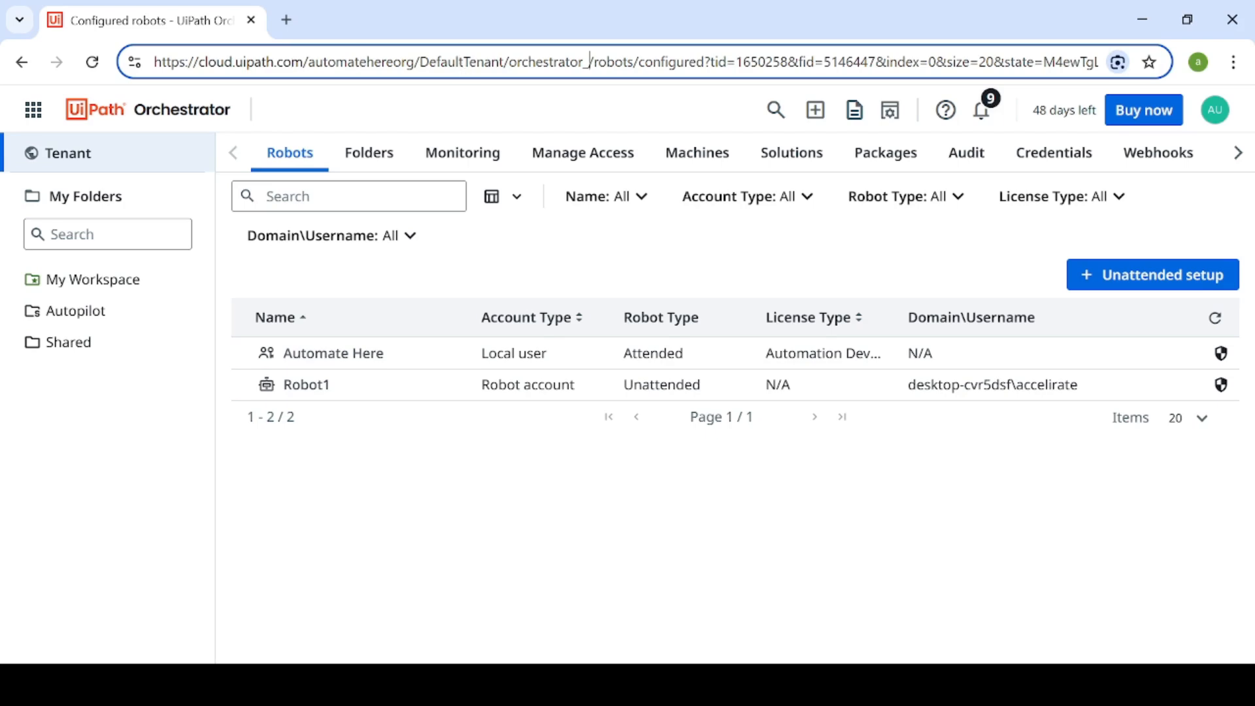
pyautogui.moveTo(591, 62); pyautogui.dragTo(138, 73)
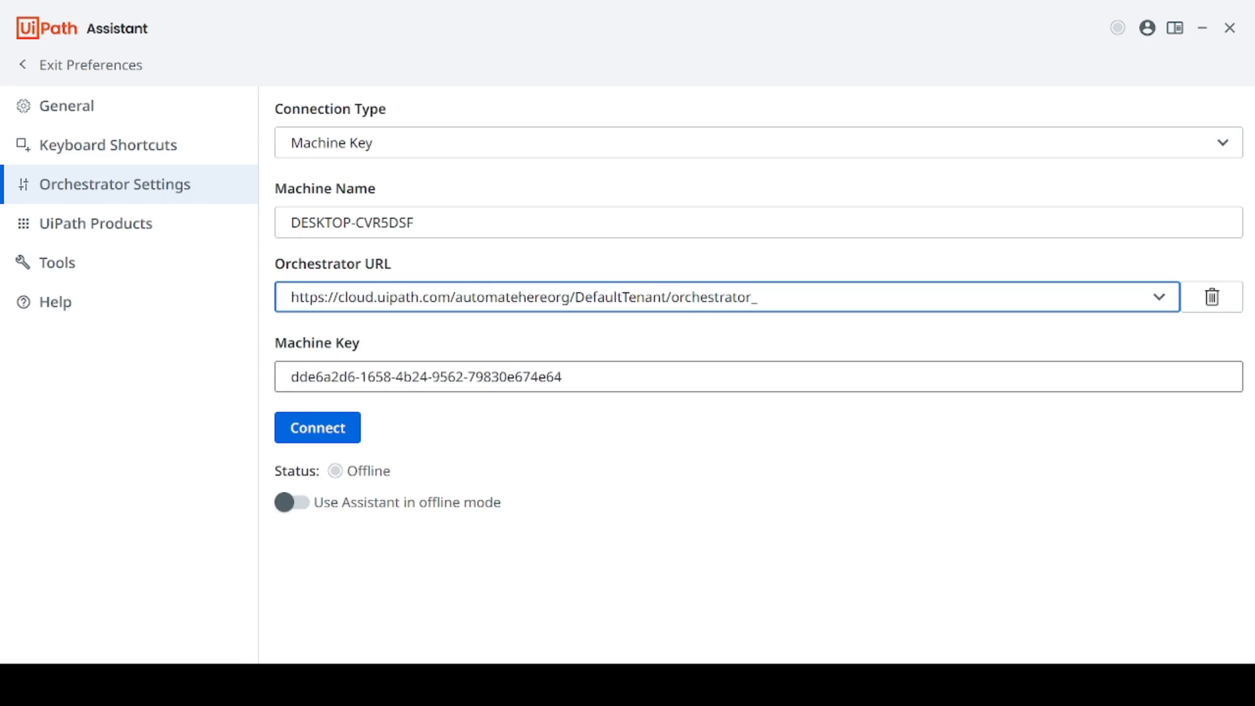
# Replace the contents of the Machine Key field in UiPath Assistant with the copied machine key
pyautogui.click(499, 377)
pyautogui.hotkey('ctrl', 'a')
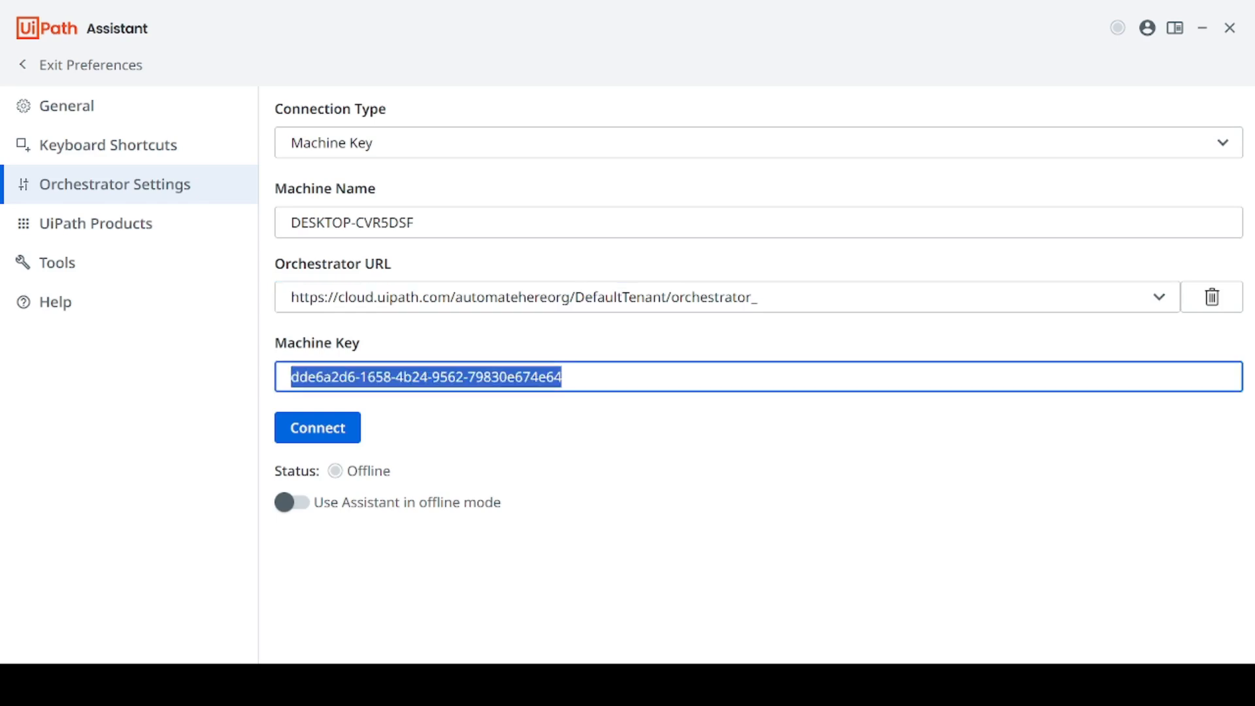
pyautogui.hotkey('ctrl', 'v')
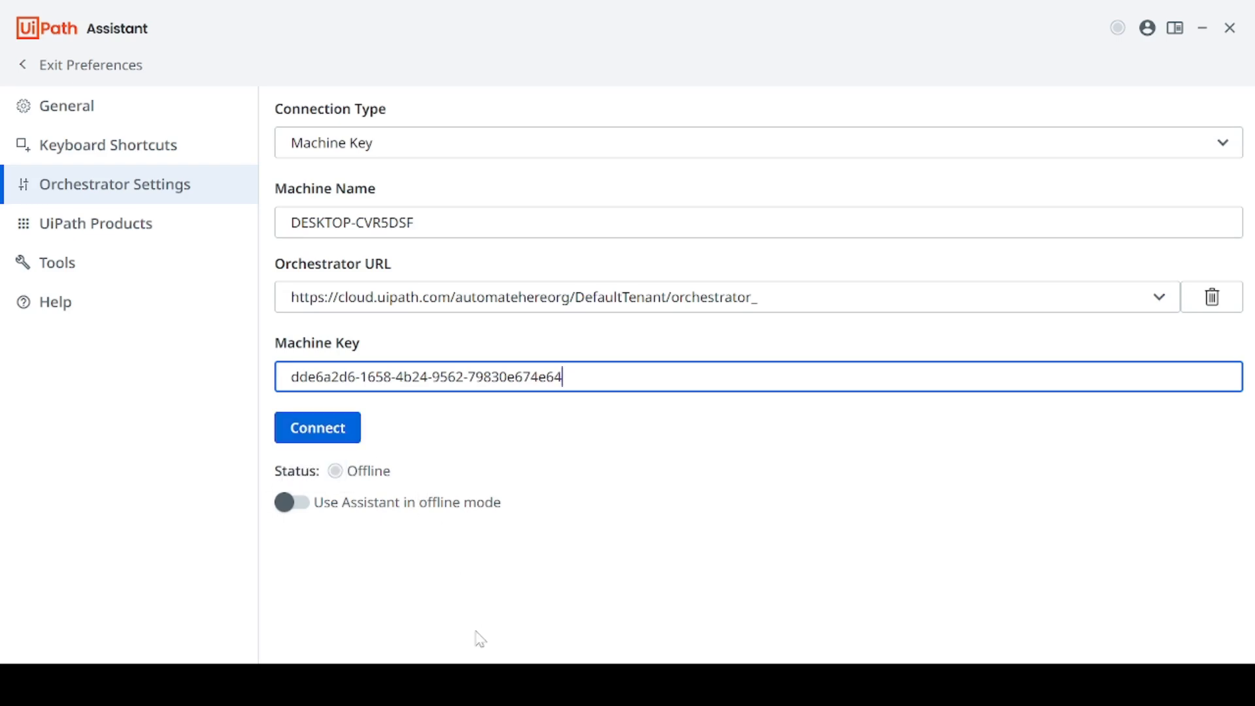
# Switch to Orchestrator, view the Shared folder's processes and jobs, and open the new job form to examine the available runtimes, then cancel it
pyautogui.hotkey('alt', 'Tab')
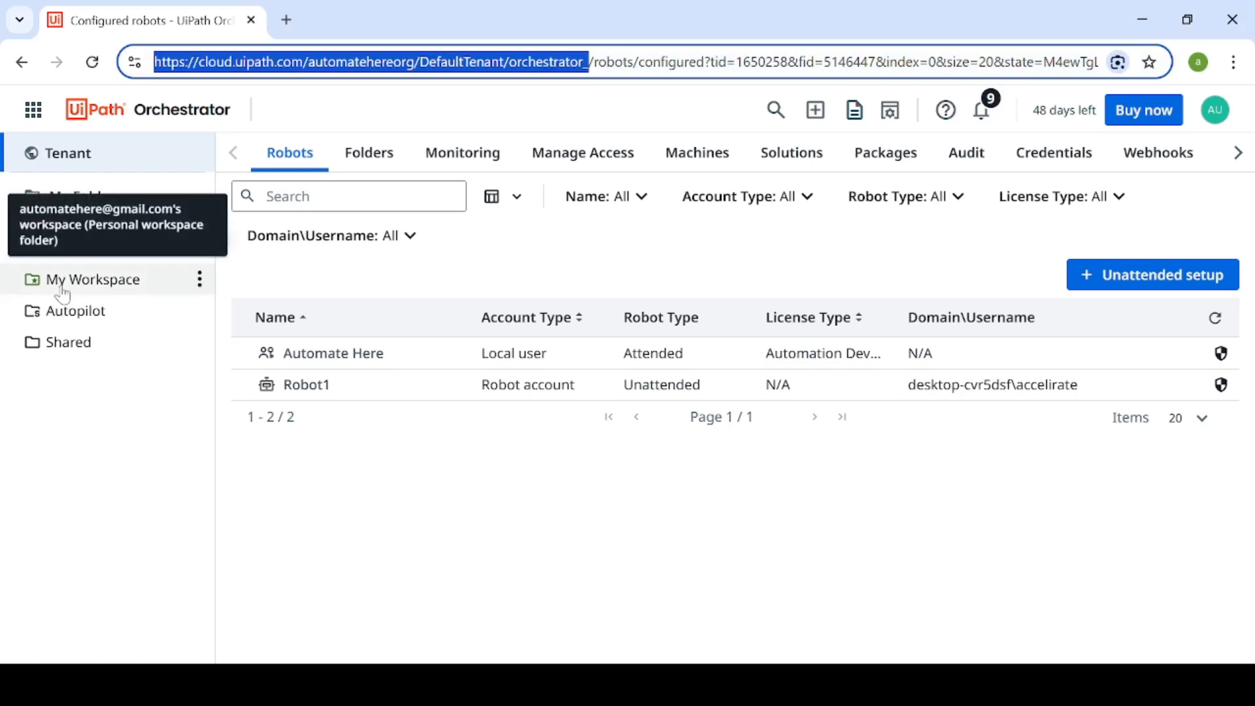
pyautogui.click(98, 349)
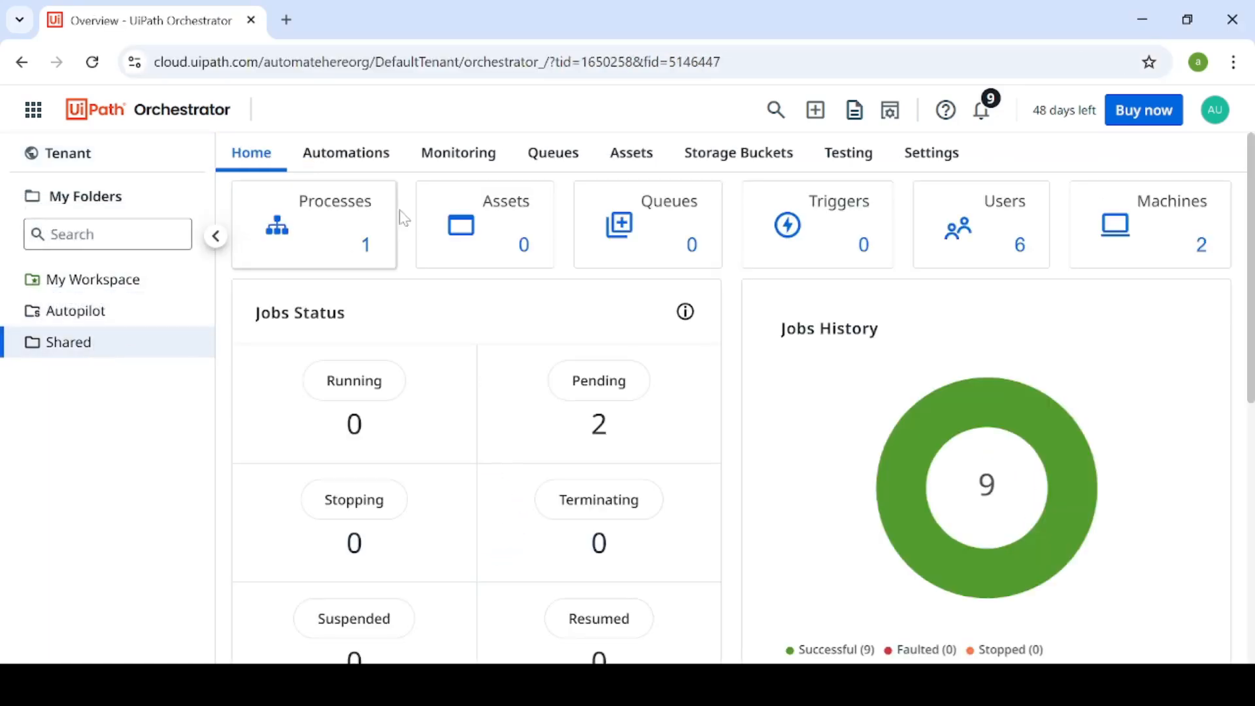
pyautogui.click(363, 160)
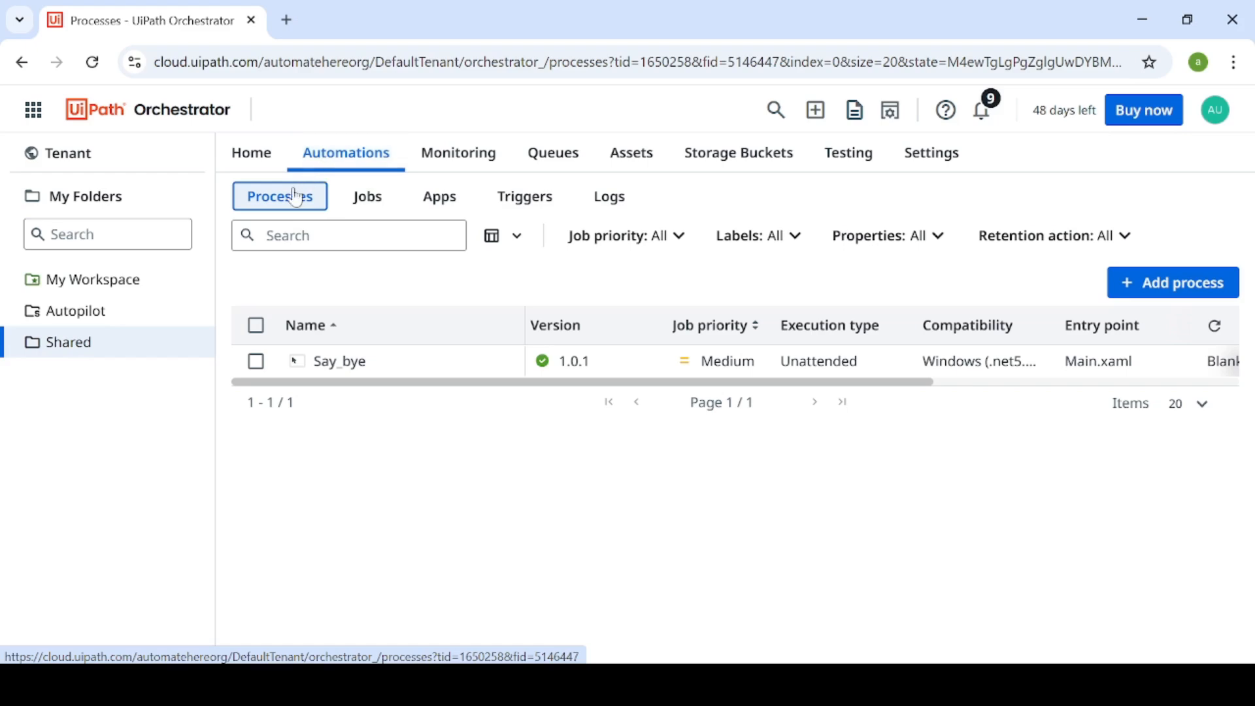
pyautogui.click(76, 348)
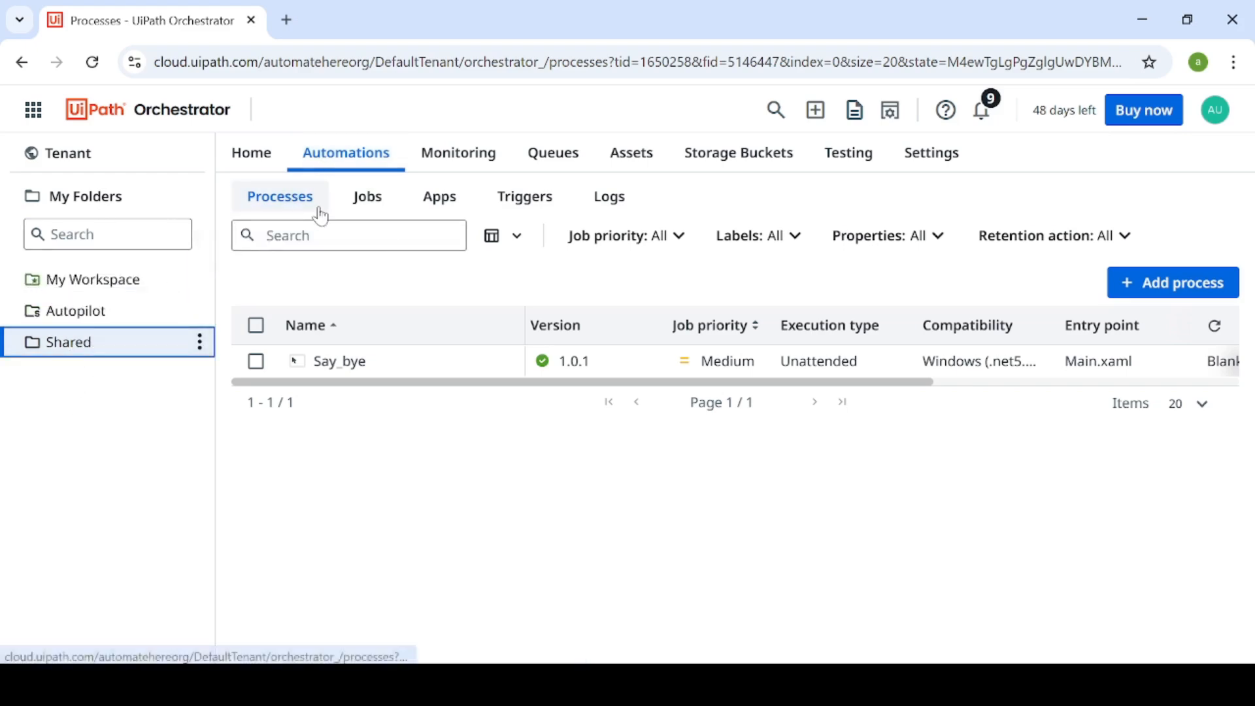
pyautogui.click(367, 200)
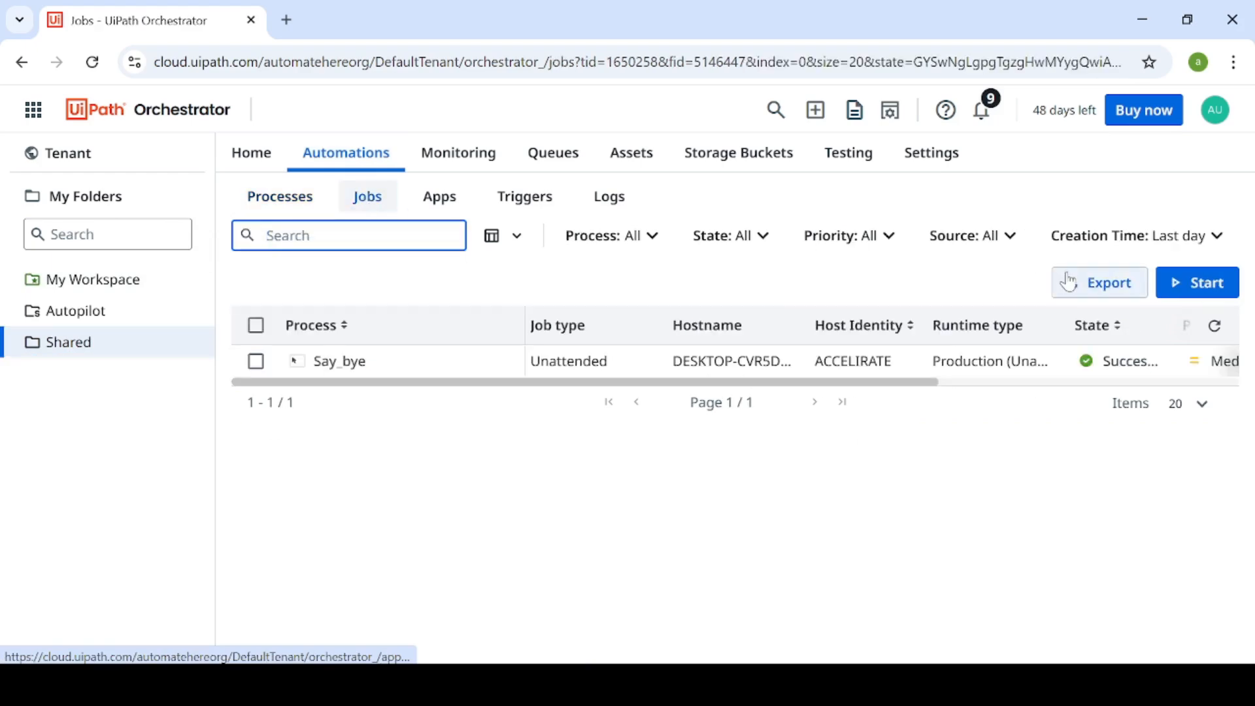
pyautogui.click(1232, 297)
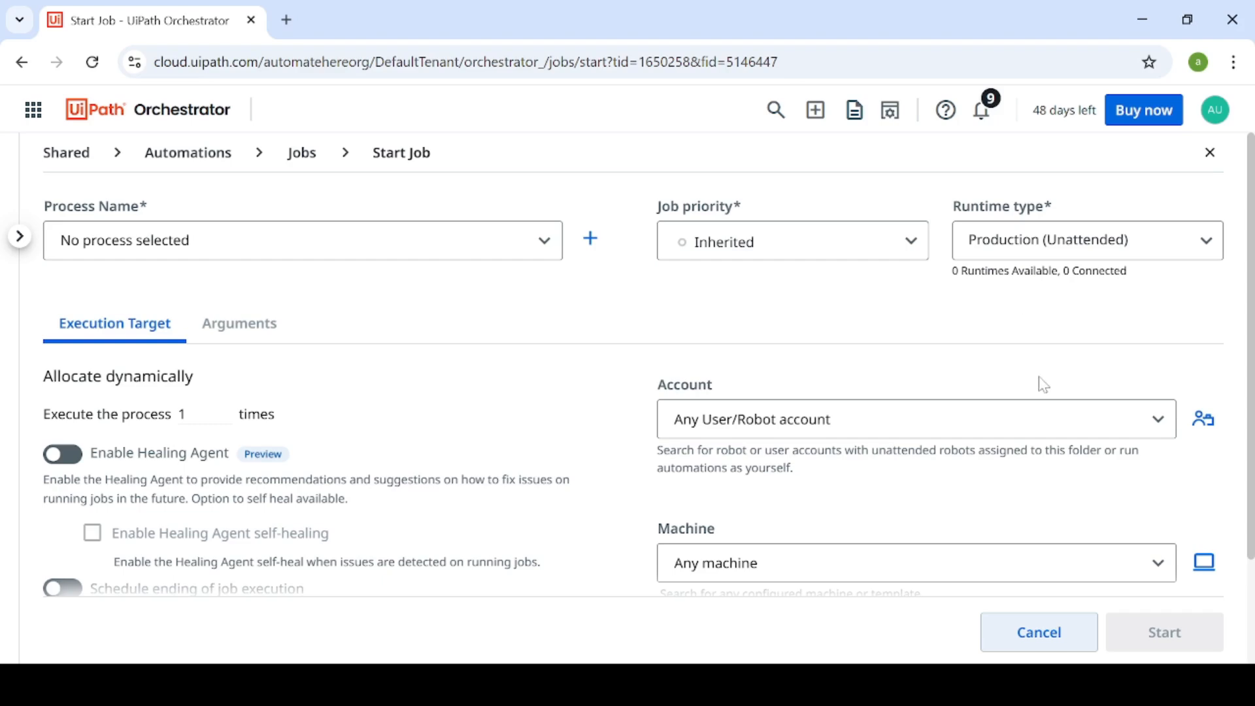
pyautogui.click(1047, 633)
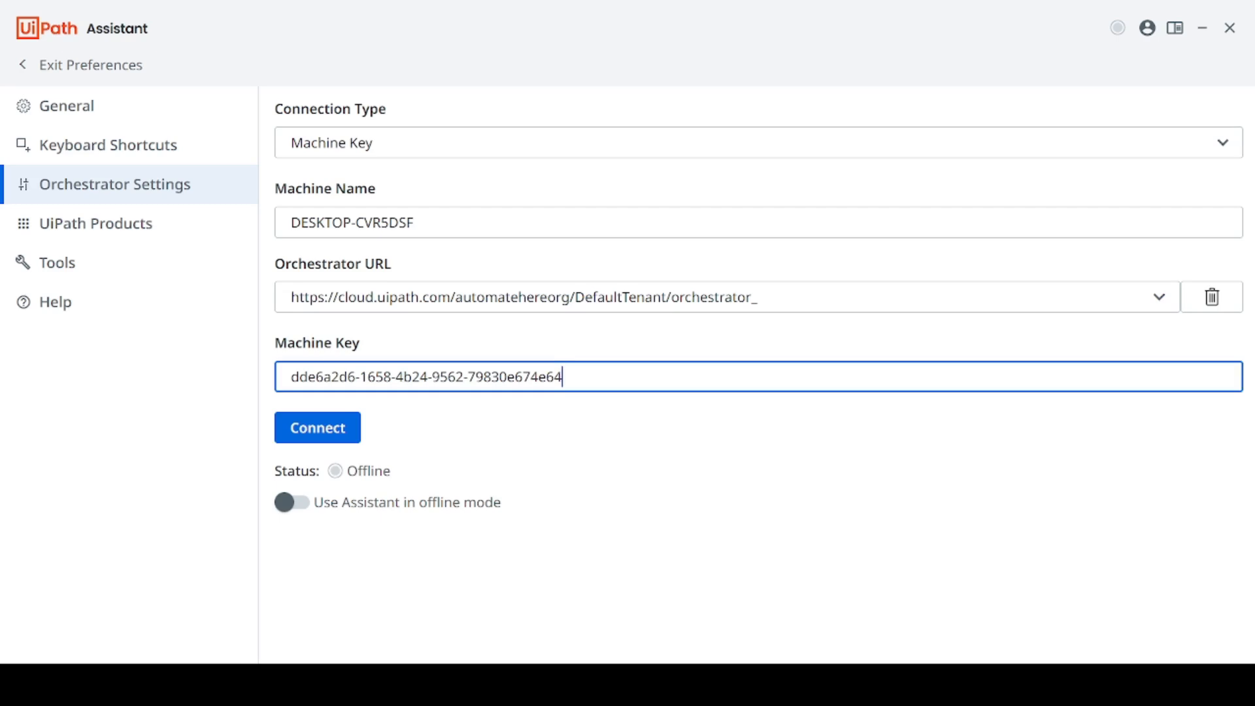
# Connect UiPath Assistant to Orchestrator and check the machine's status in the tenant's unattended sessions, narrowing the Hostname column
pyautogui.click(325, 437)
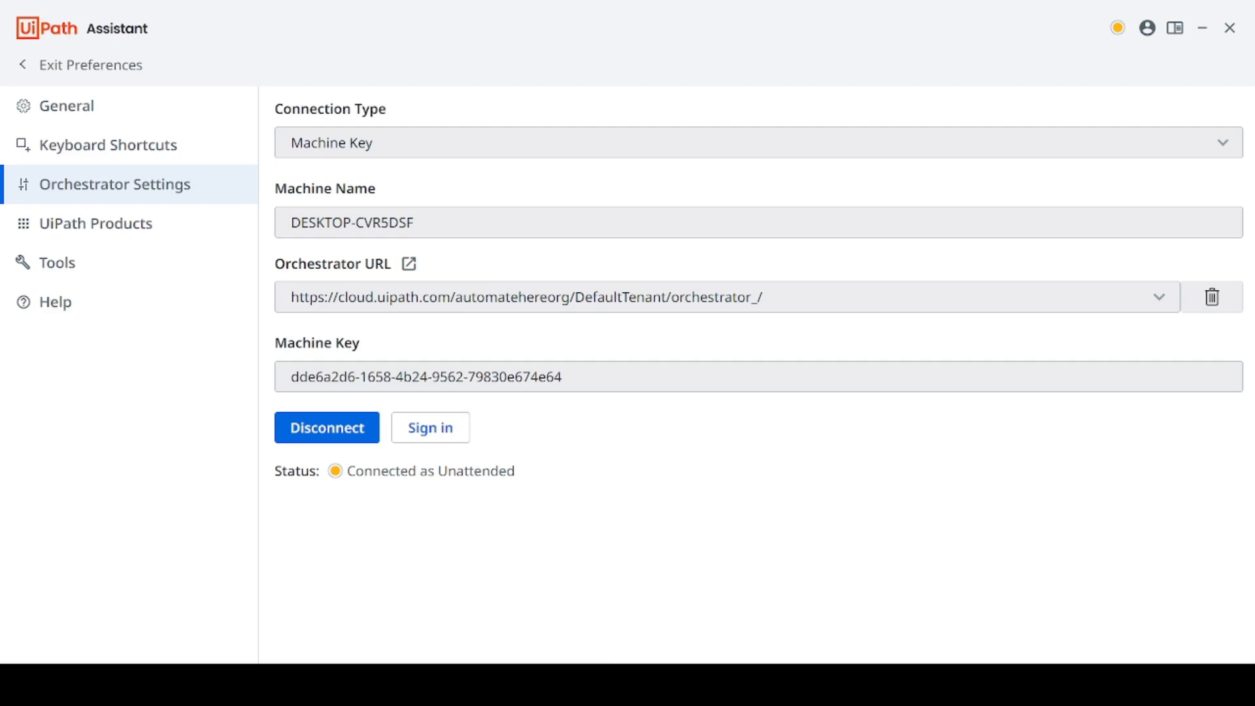
pyautogui.click(506, 607)
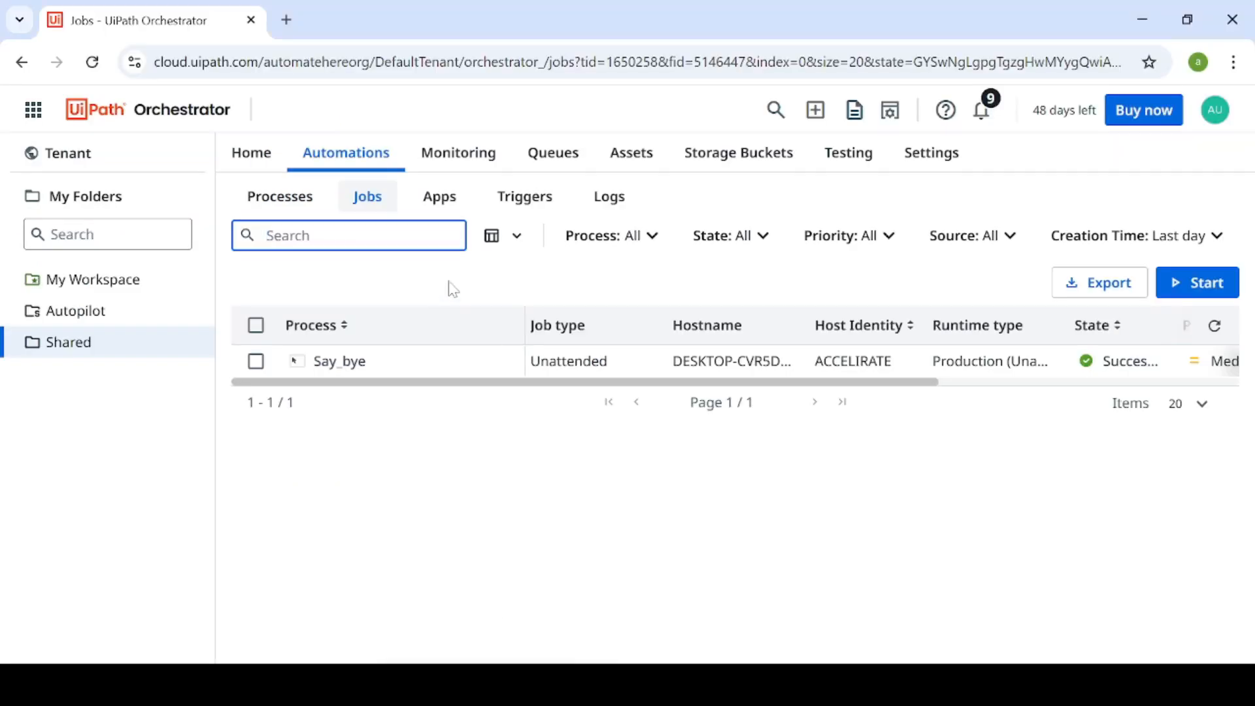
pyautogui.click(457, 157)
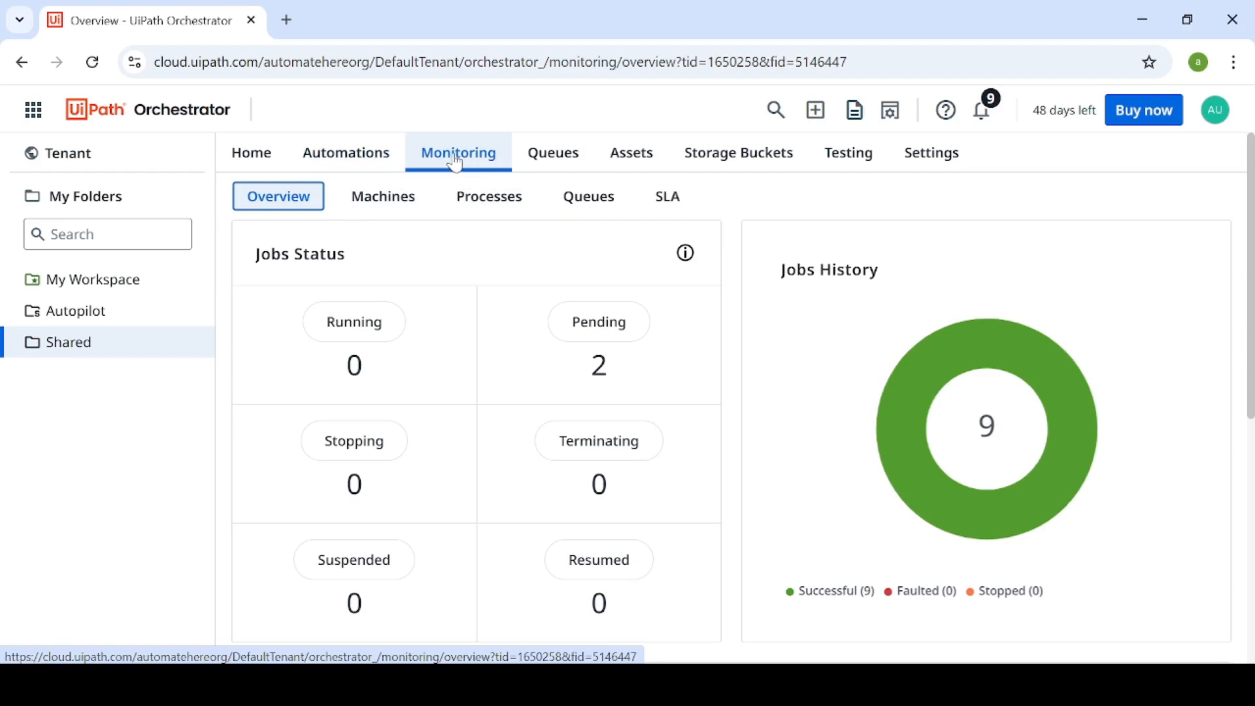
pyautogui.click(72, 153)
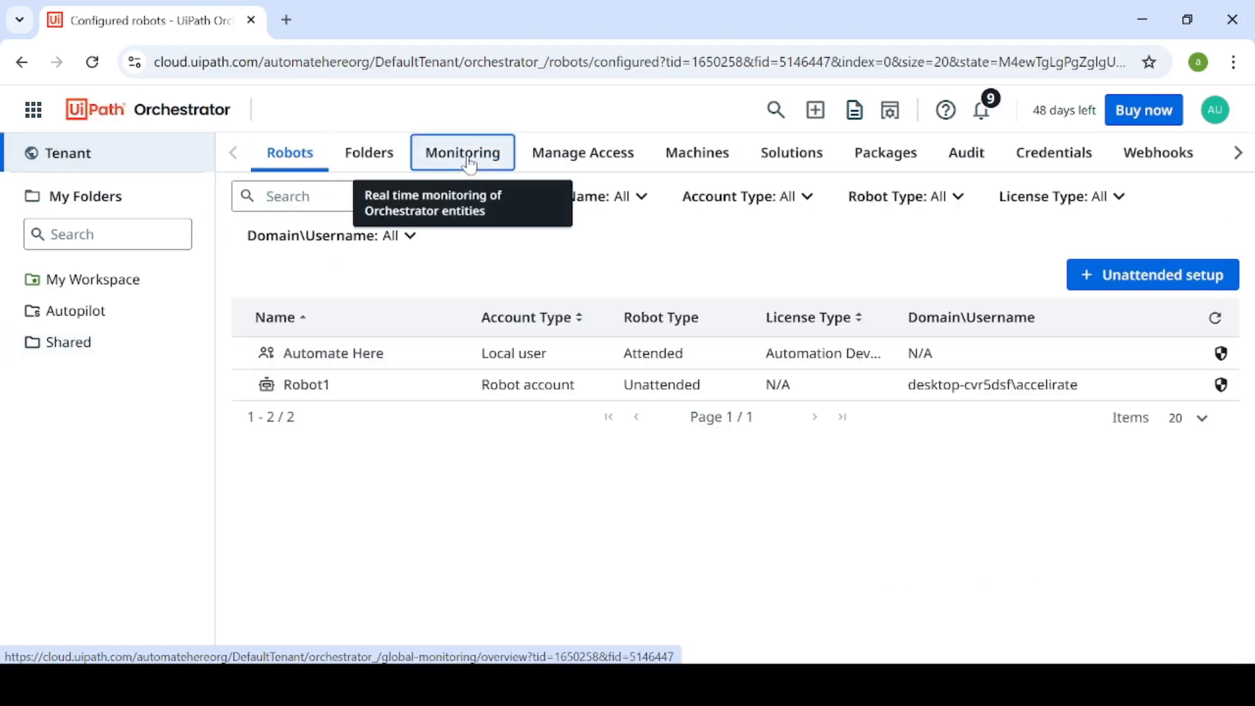
pyautogui.click(464, 157)
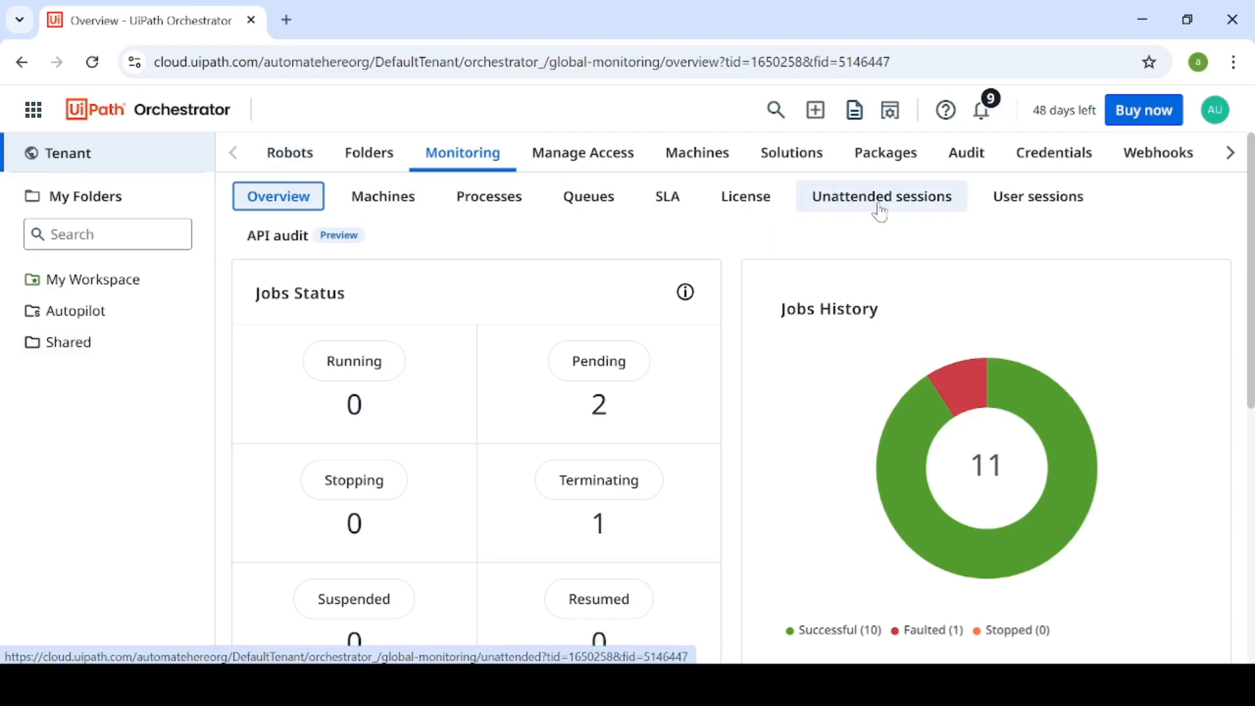
pyautogui.click(908, 207)
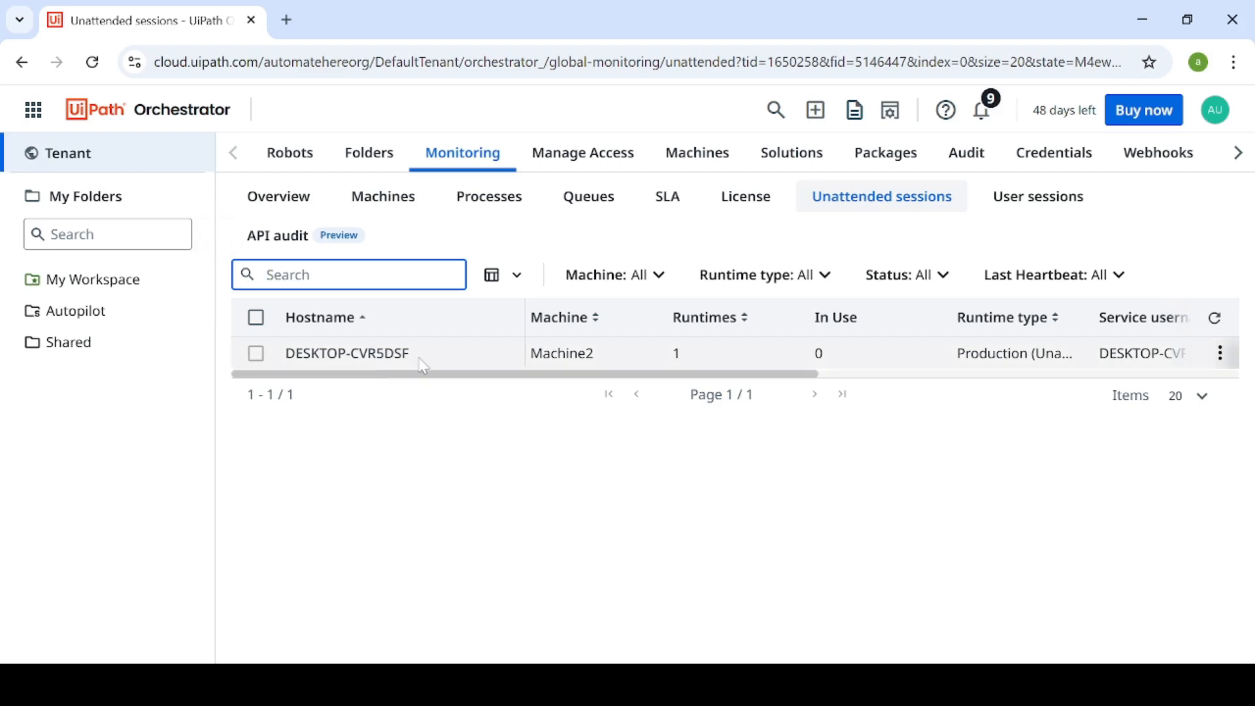
pyautogui.click(867, 374)
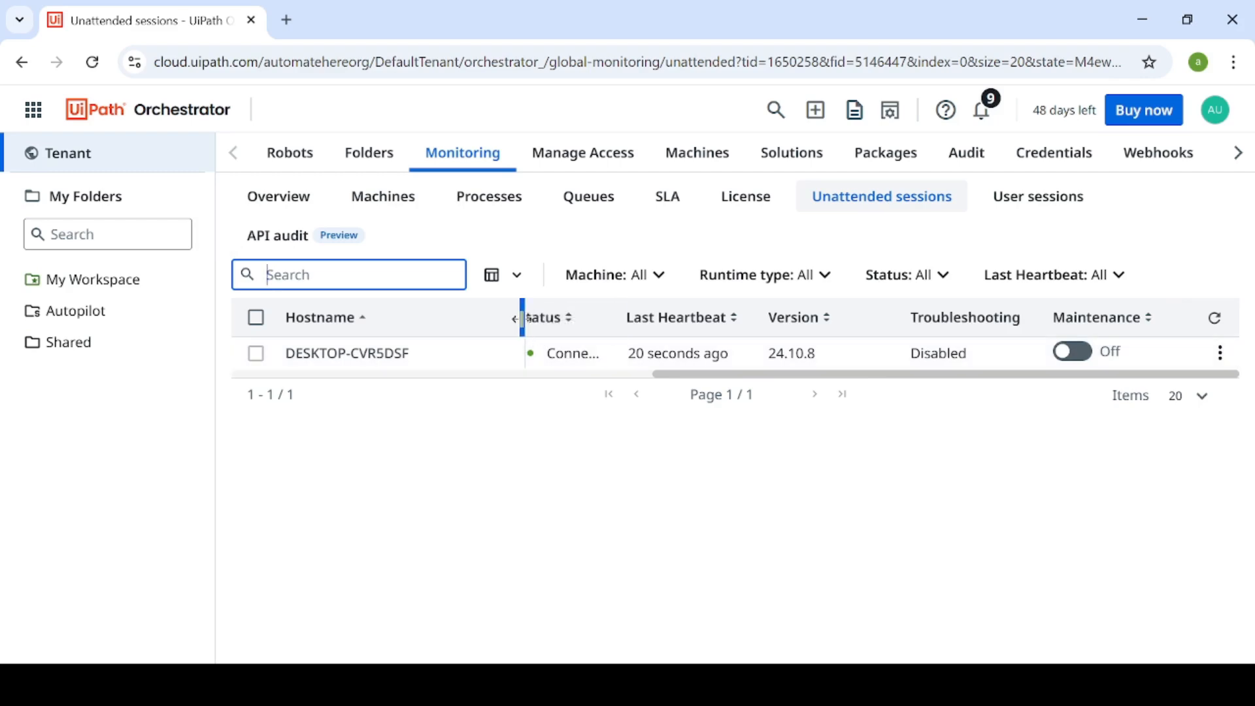
pyautogui.moveTo(522, 318); pyautogui.dragTo(495, 318)
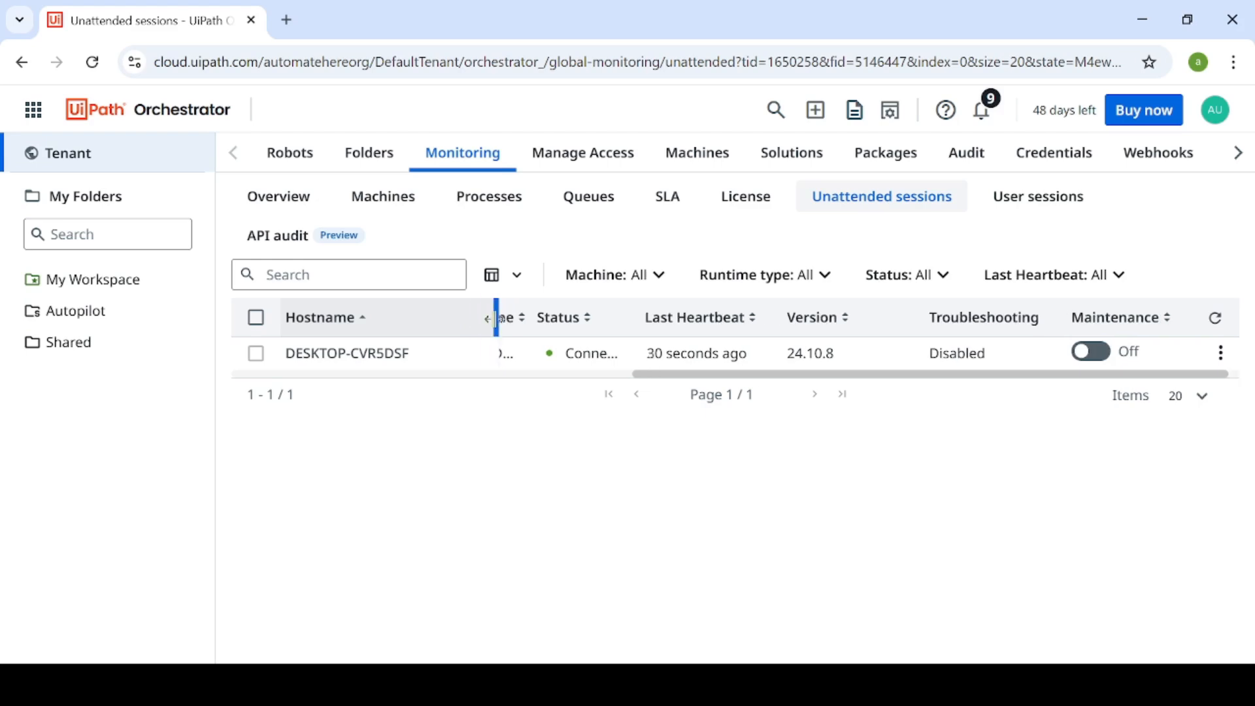
# Open the new job form for the Shared folder and choose Say_bye as the process
pyautogui.click(68, 342)
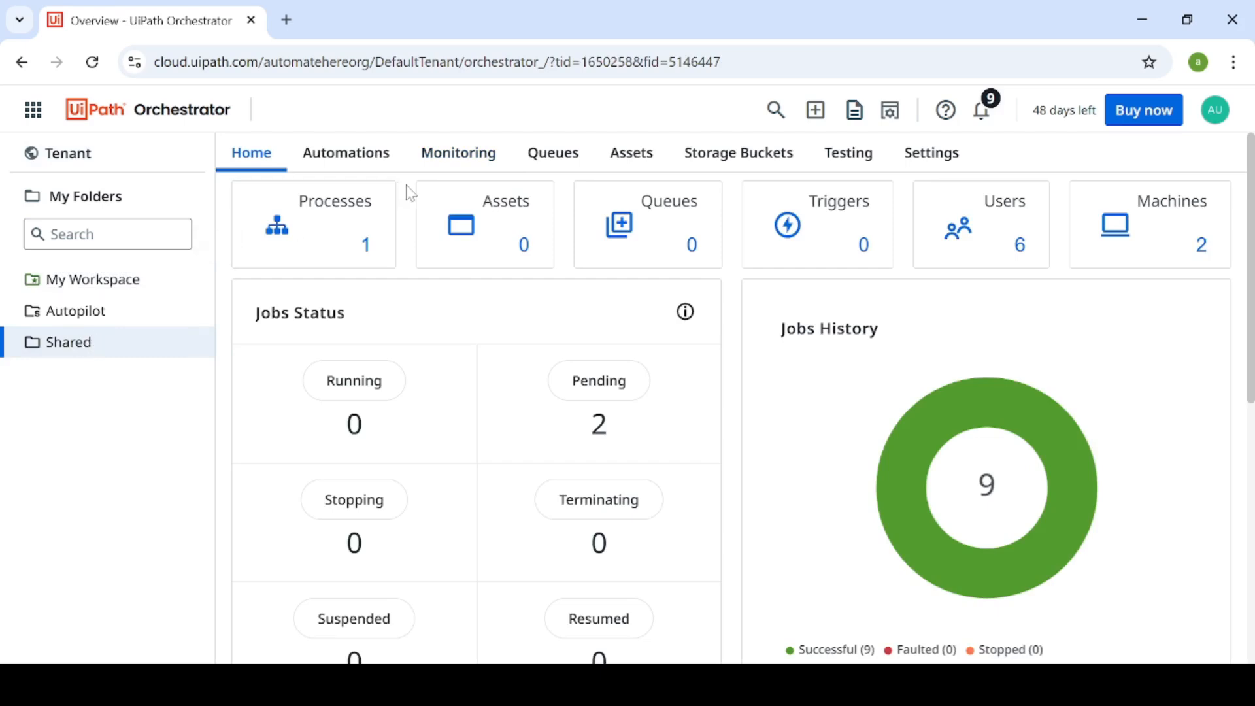
pyautogui.click(359, 169)
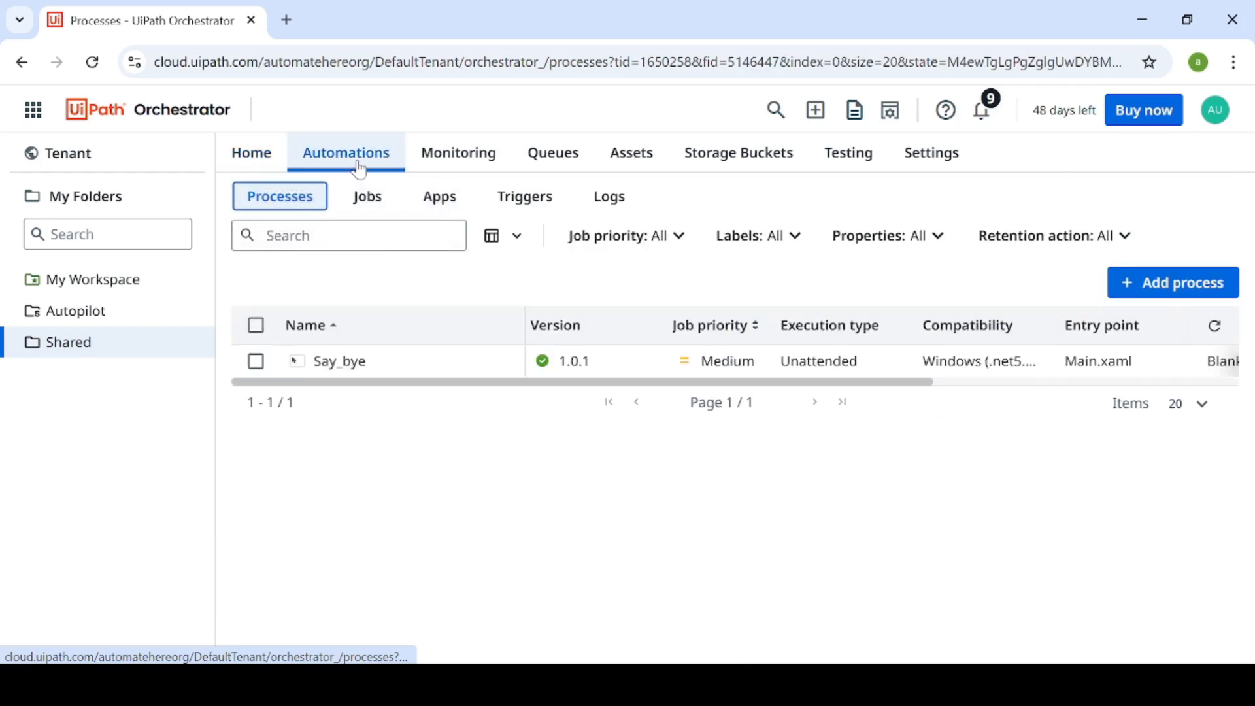
pyautogui.click(370, 207)
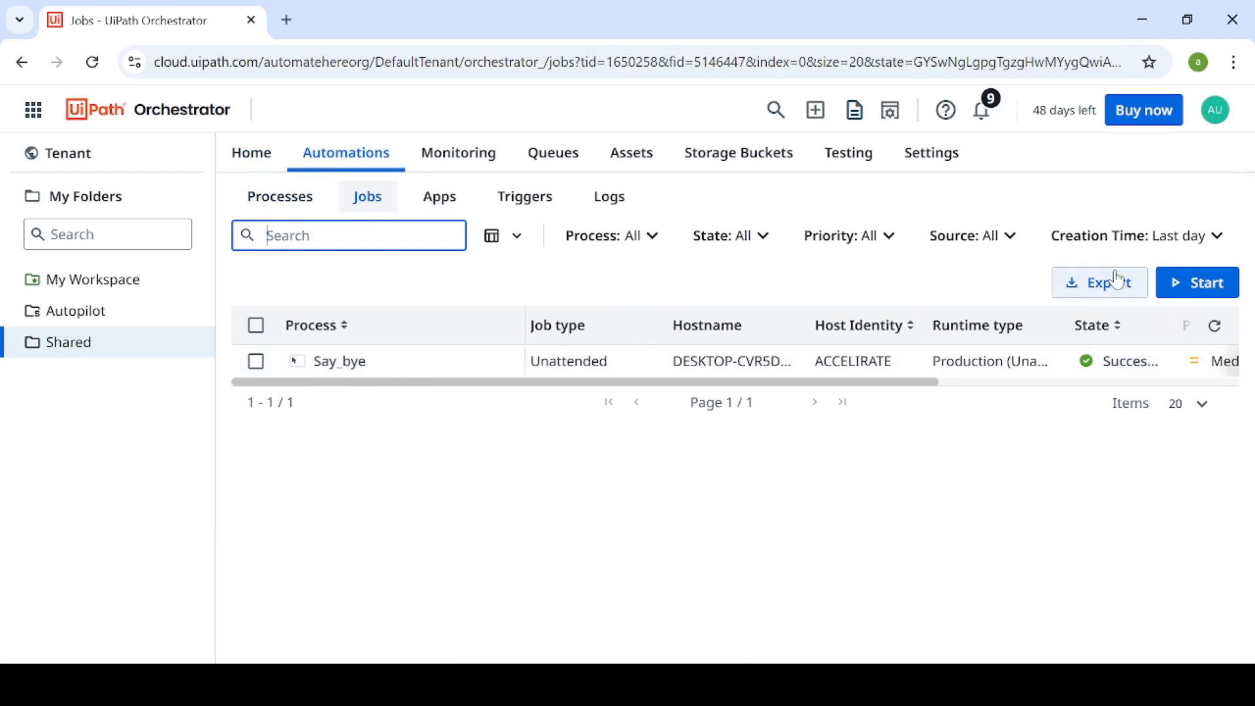
pyautogui.click(1195, 288)
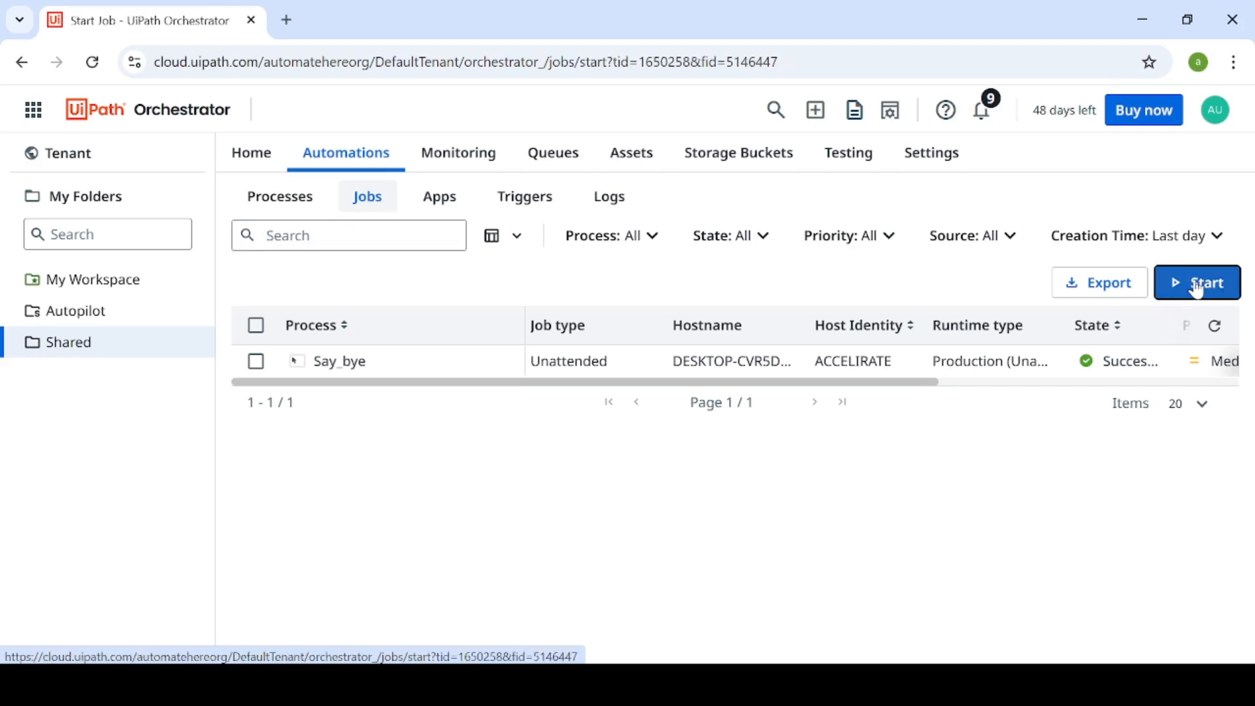
pyautogui.click(540, 243)
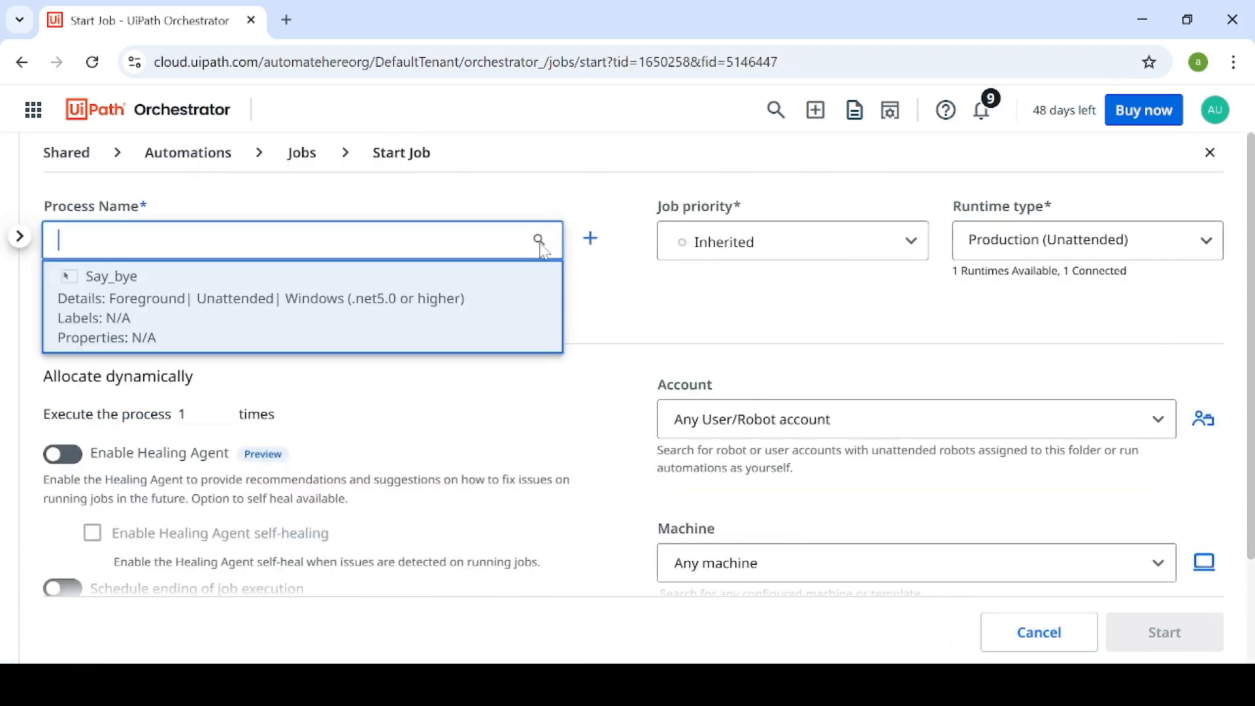
pyautogui.click(193, 303)
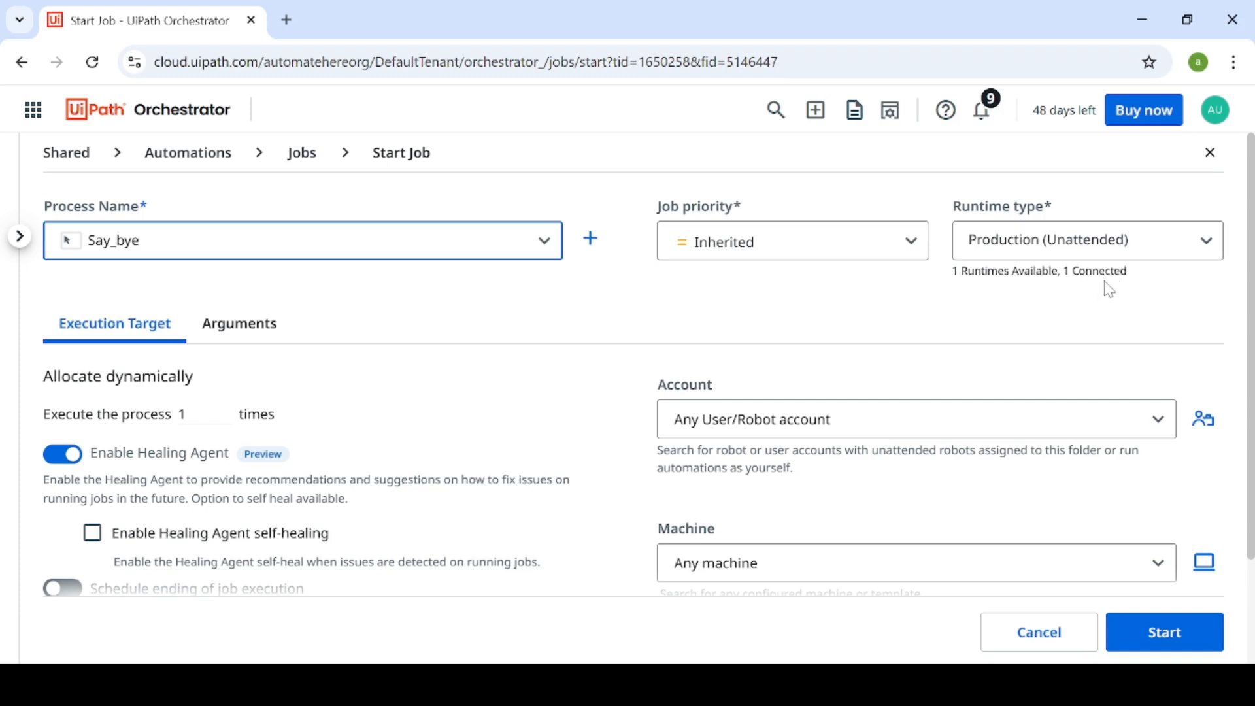
# Assign the job to the Robot1 account and to Machine2 in its execution target
pyautogui.scroll(-2, 987, 325)
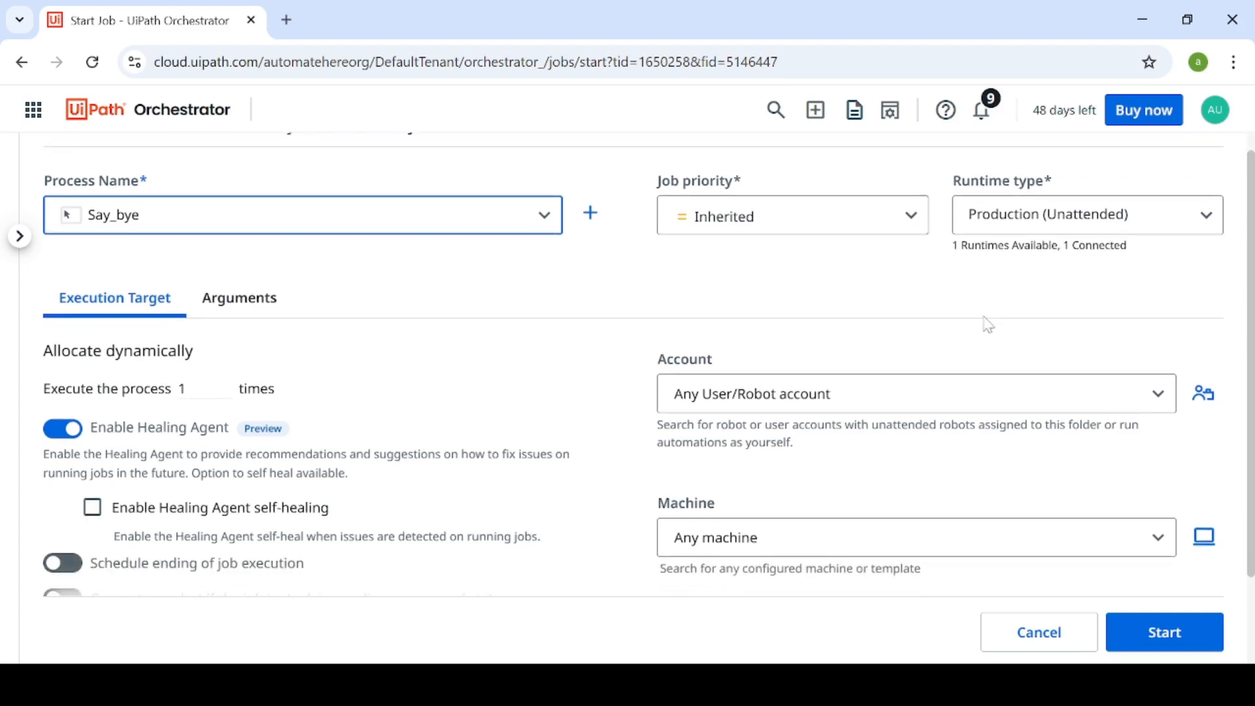
pyautogui.click(1012, 332)
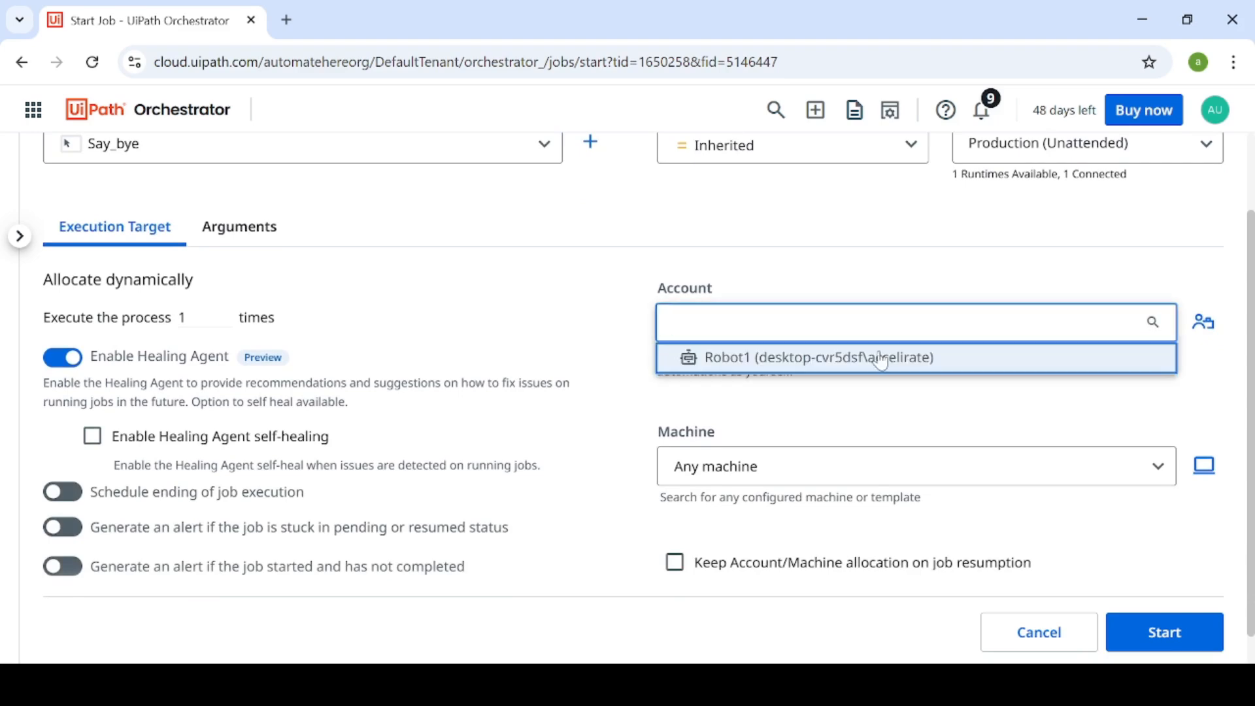
pyautogui.click(850, 358)
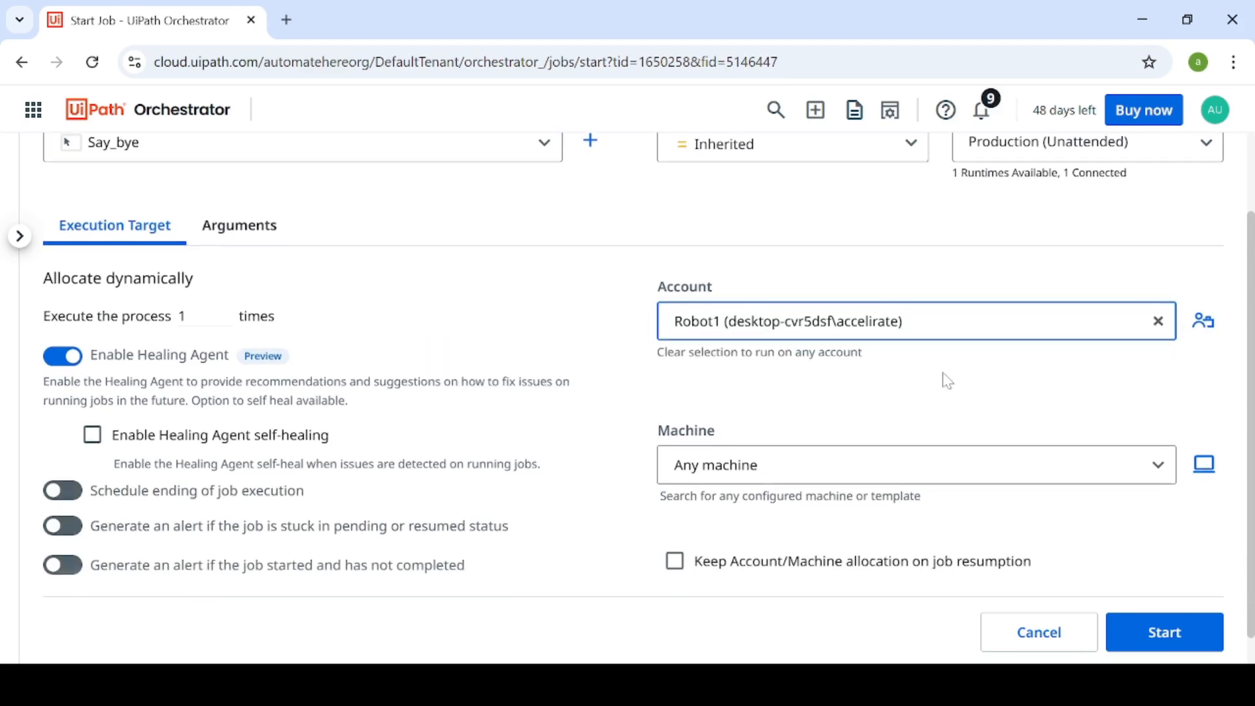
pyautogui.scroll(-1, 946, 379)
pyautogui.click(992, 432)
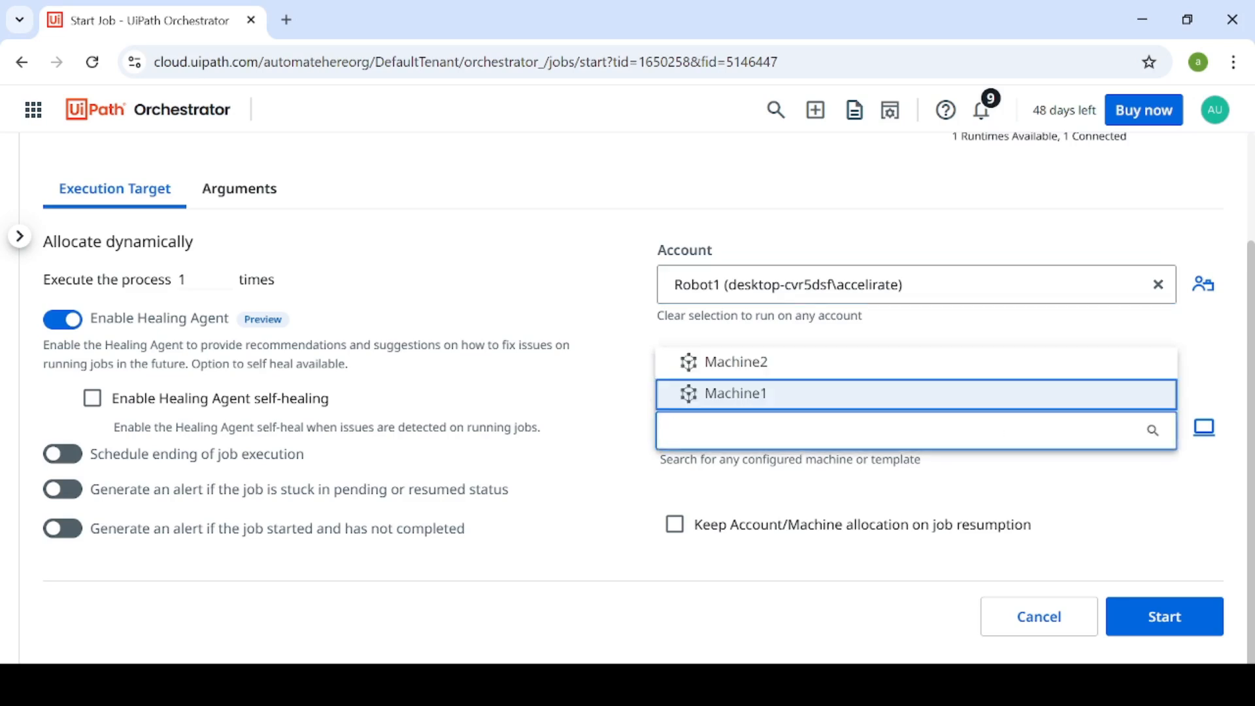
pyautogui.click(753, 361)
# Set the job's hostname to the DESKTOP-CVR5DSF entry, then run the job, dismissing its "bye" message box
pyautogui.scroll(-3, 757, 368)
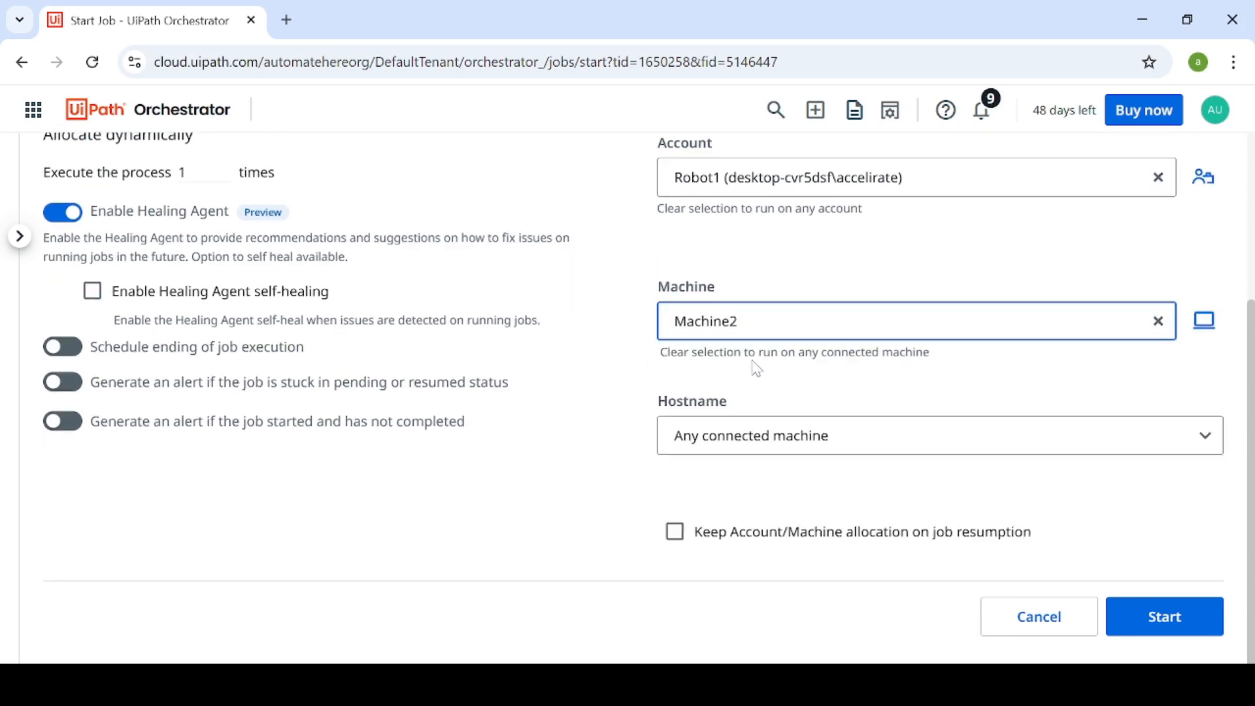
pyautogui.click(810, 437)
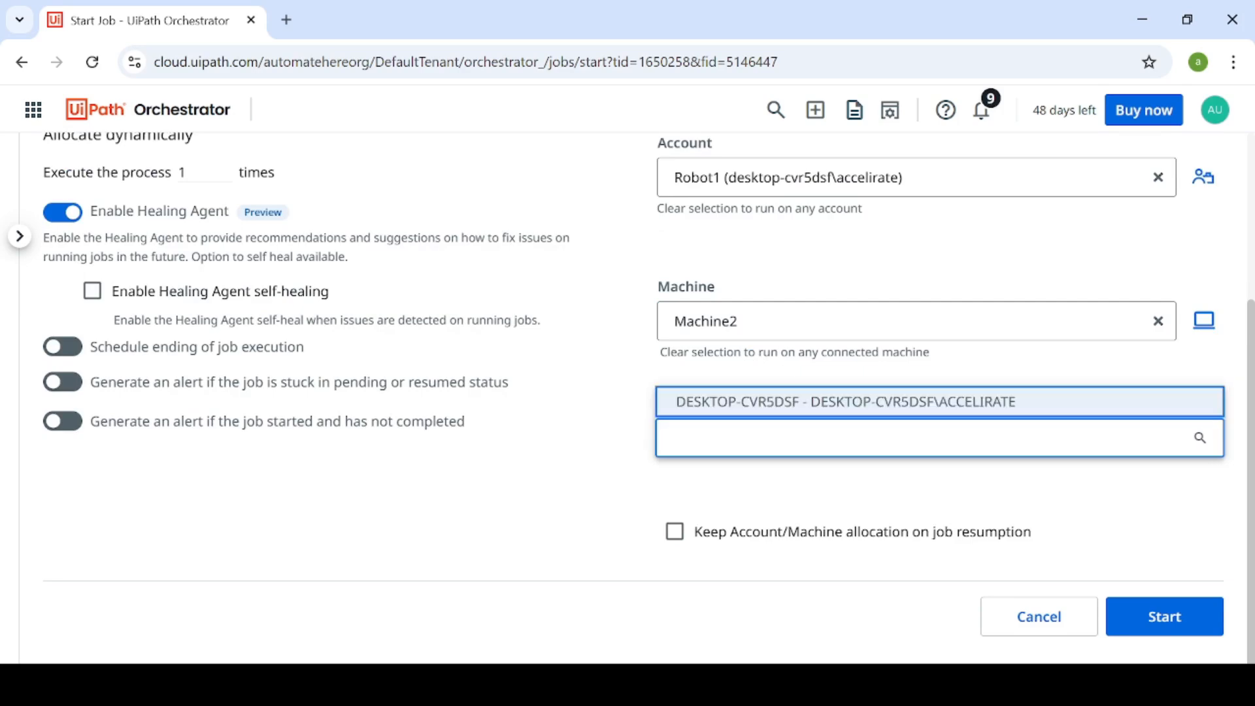
pyautogui.click(773, 412)
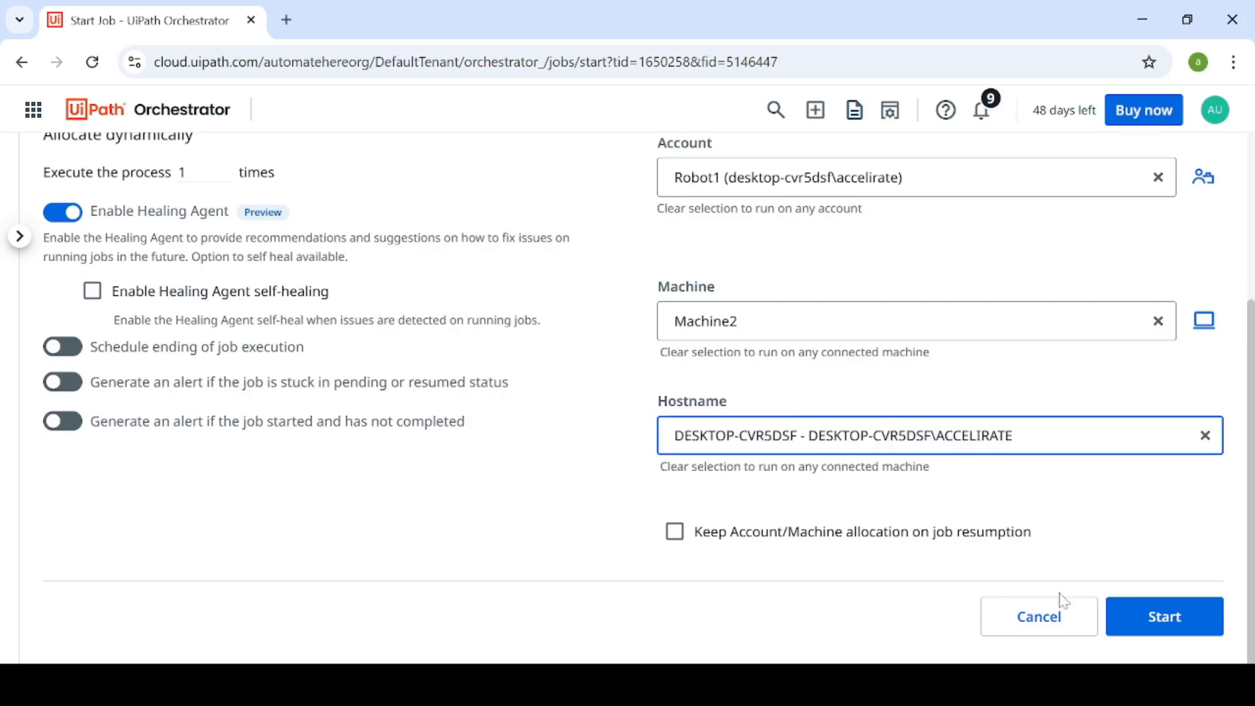
pyautogui.click(1171, 618)
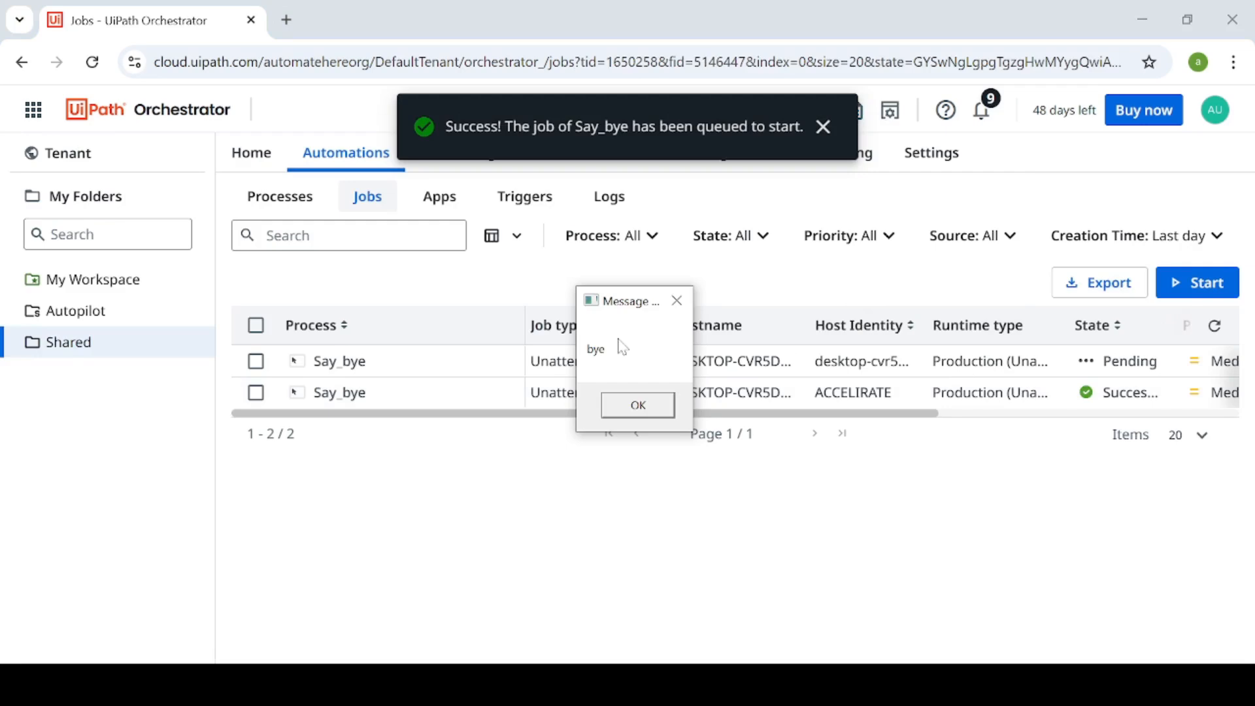
pyautogui.click(637, 406)
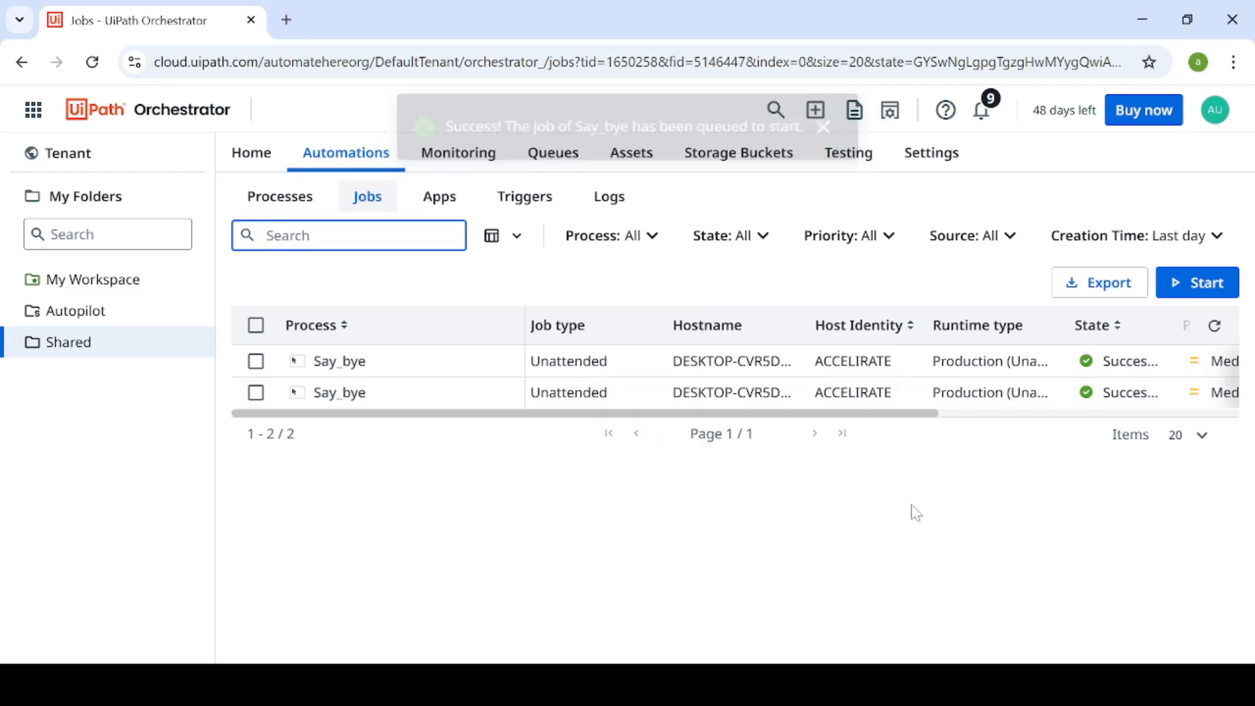